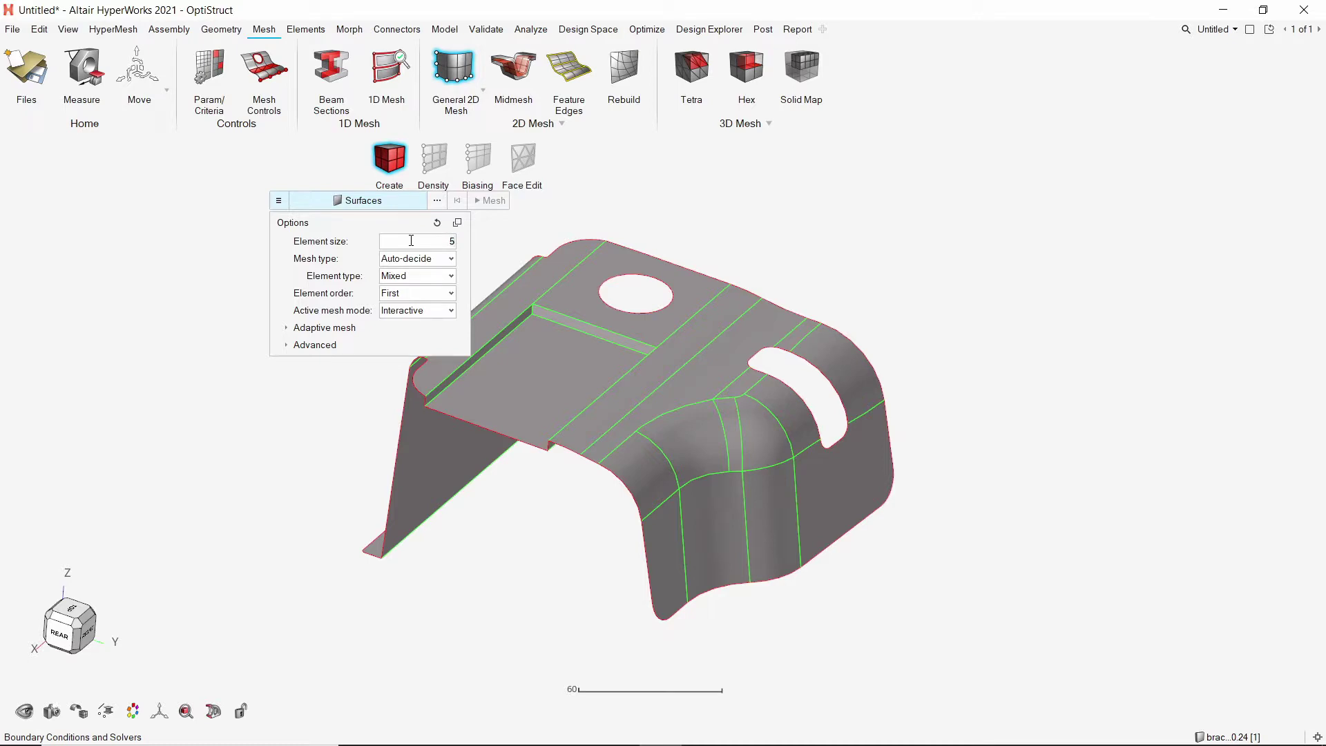
- Keep the surface mesh options at mesh type Auto-decide and element type Mixed
{"action": "left_click", "coordinate": [448, 263]}
{"action": "left_click", "coordinate": [448, 262]}
{"action": "left_click", "coordinate": [452, 277]}
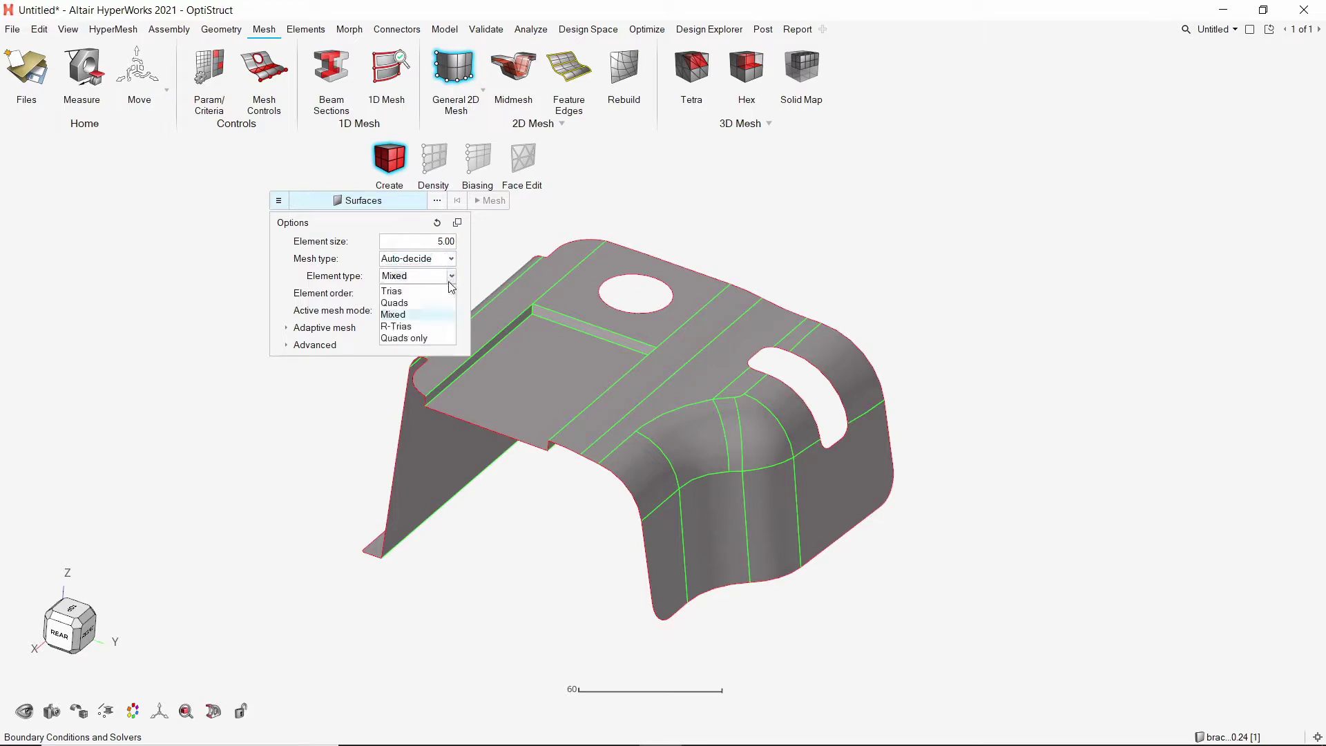
{"action": "left_click", "coordinate": [438, 315]}
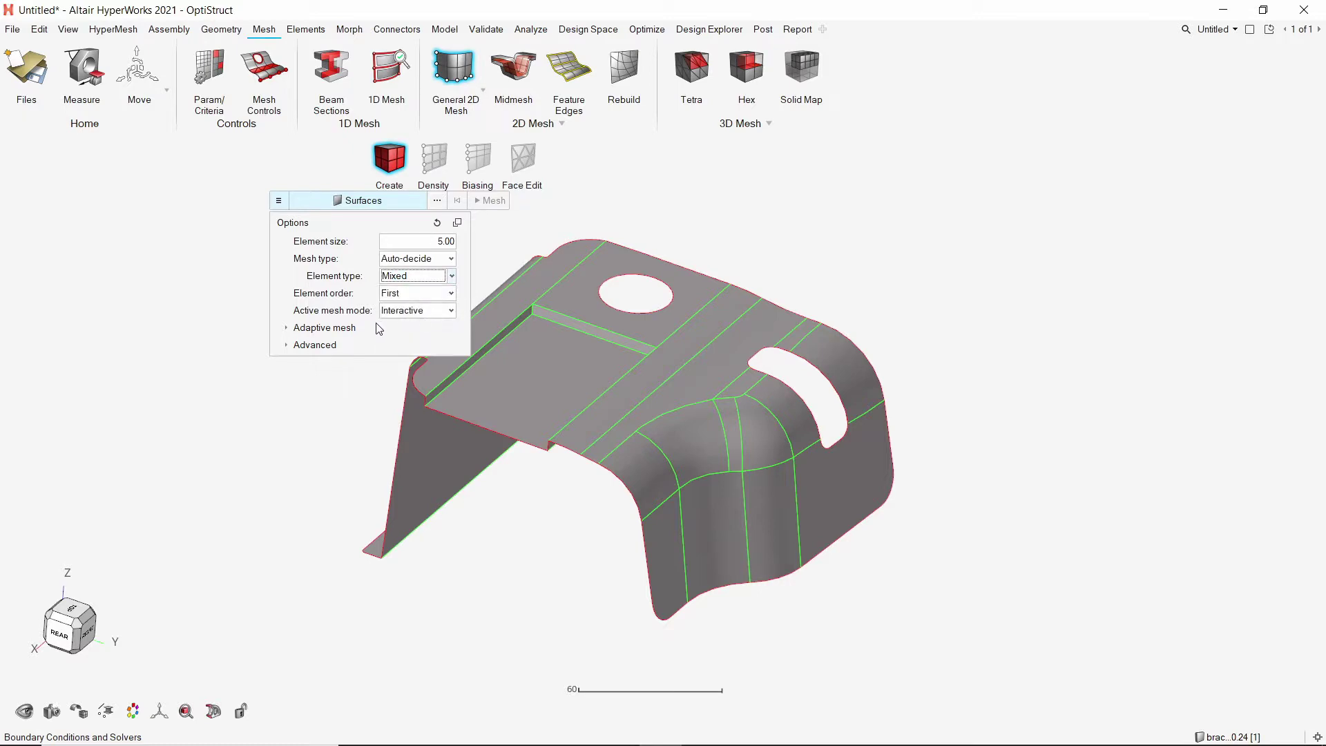
- Examine the Adaptive mesh and Advanced settings available for the surface mesh
{"action": "left_click", "coordinate": [287, 329]}
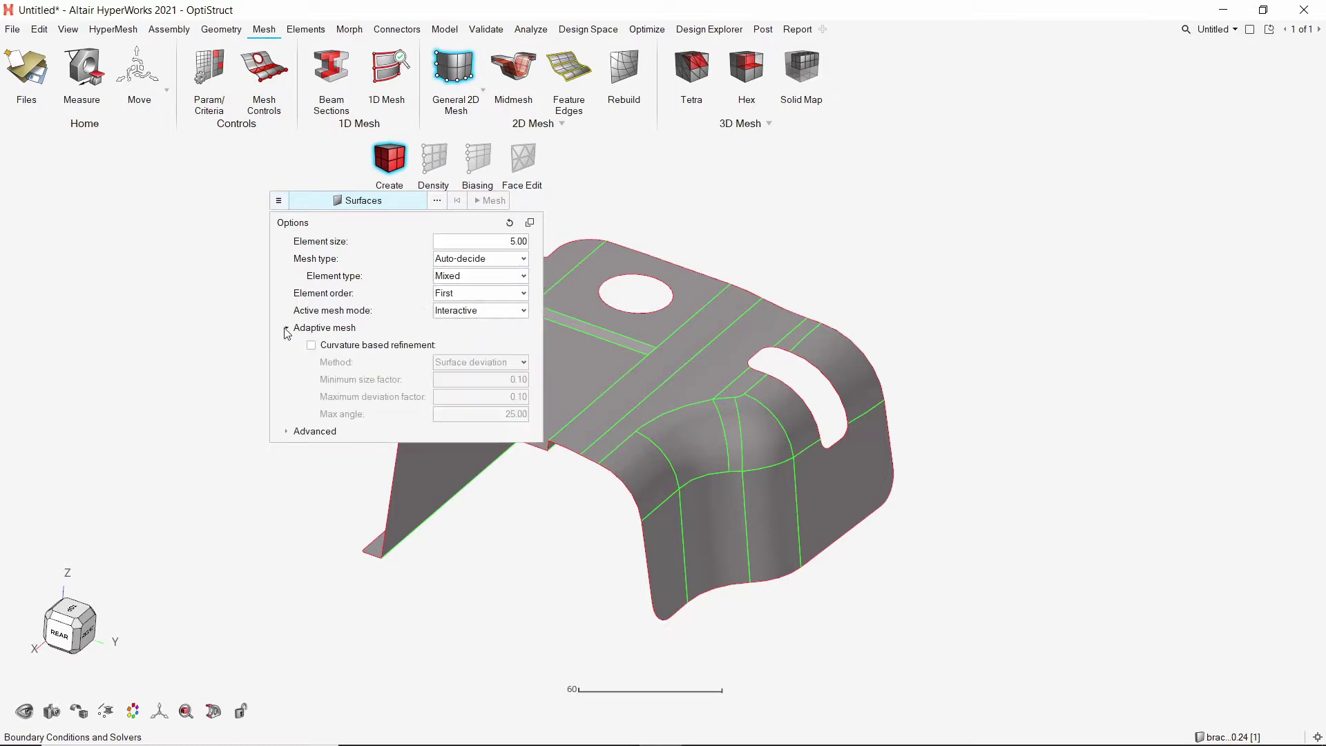
{"action": "left_click", "coordinate": [286, 329]}
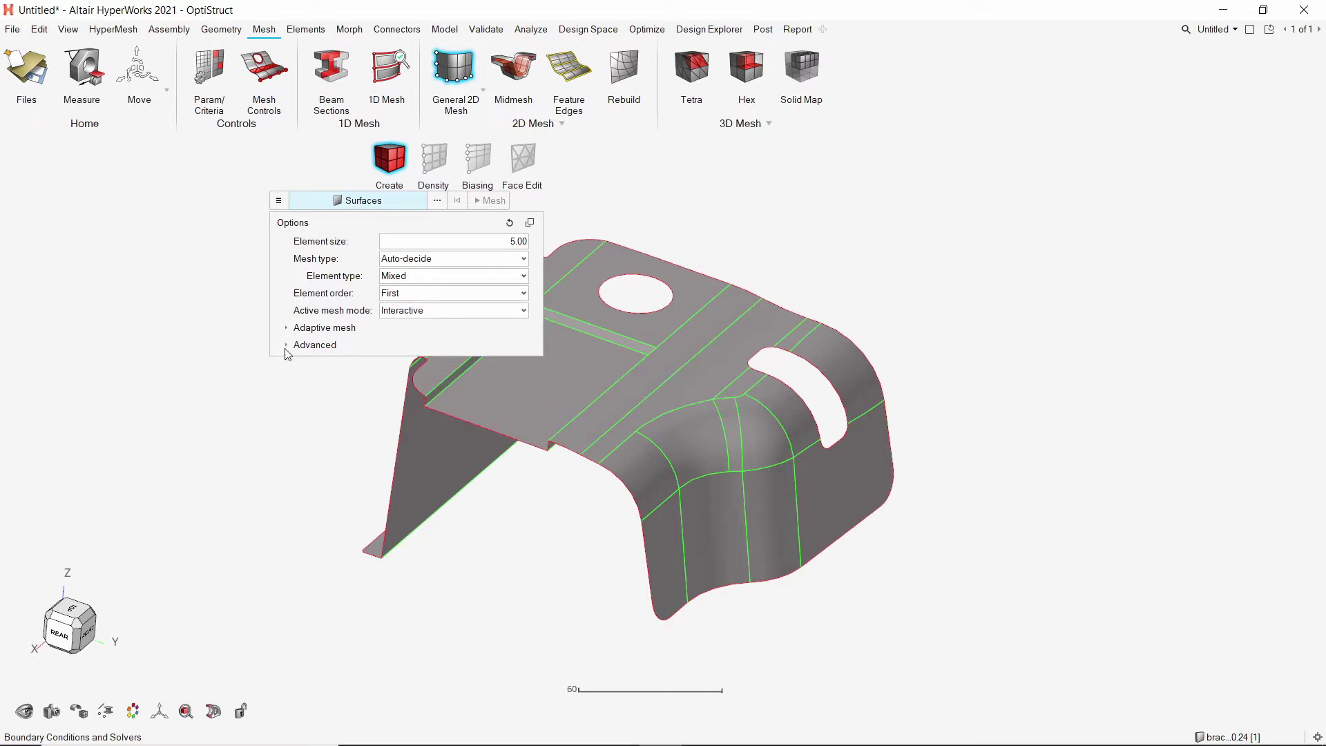
{"action": "left_click", "coordinate": [287, 346]}
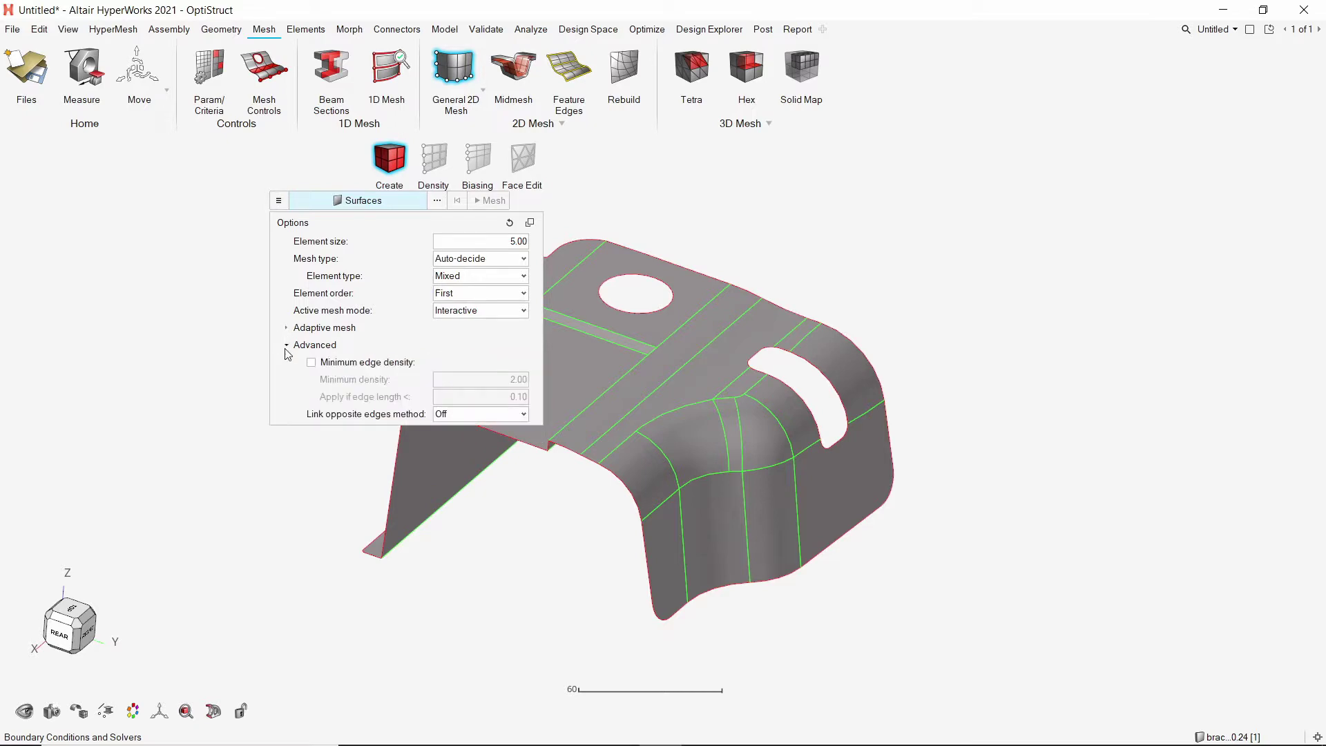
{"action": "left_click", "coordinate": [286, 345]}
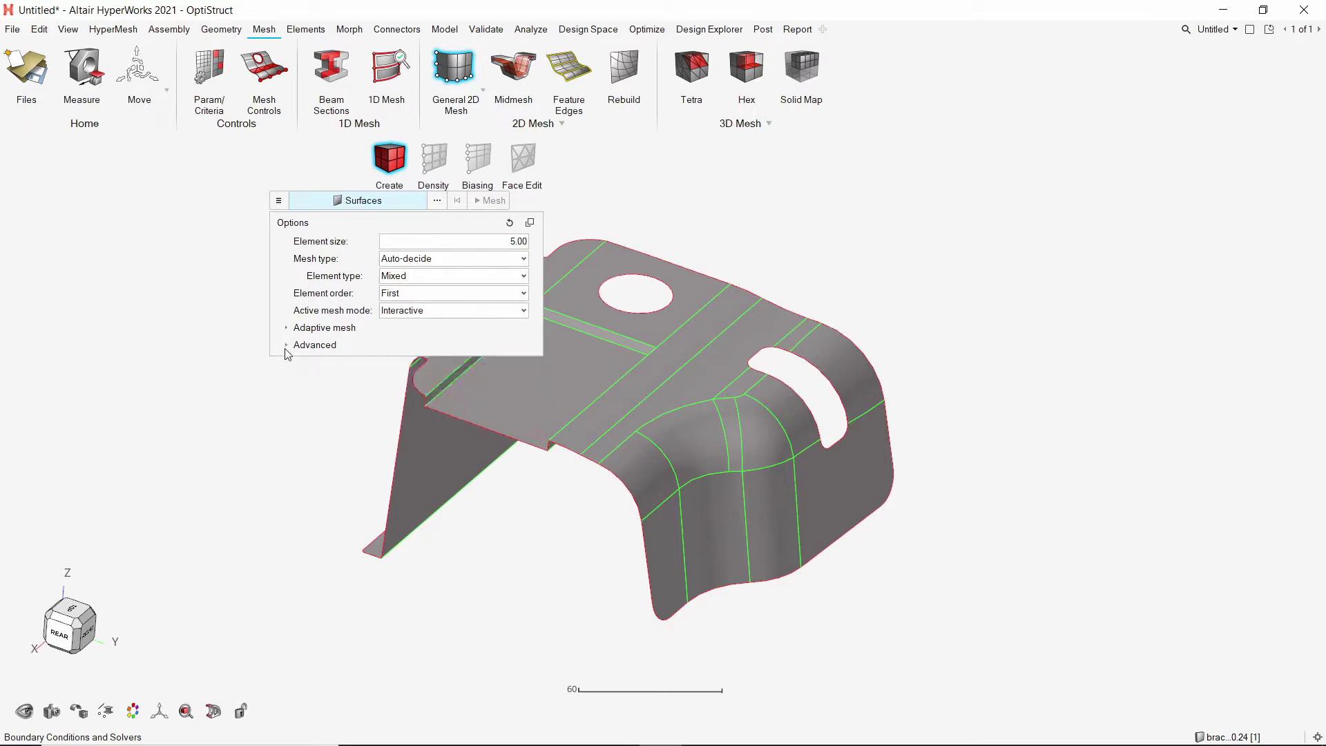
- Mesh the single curved surface at the bracket's open edge beside the bulge, using Surfaces as input and element size 5.0
{"action": "left_click", "coordinate": [369, 204]}
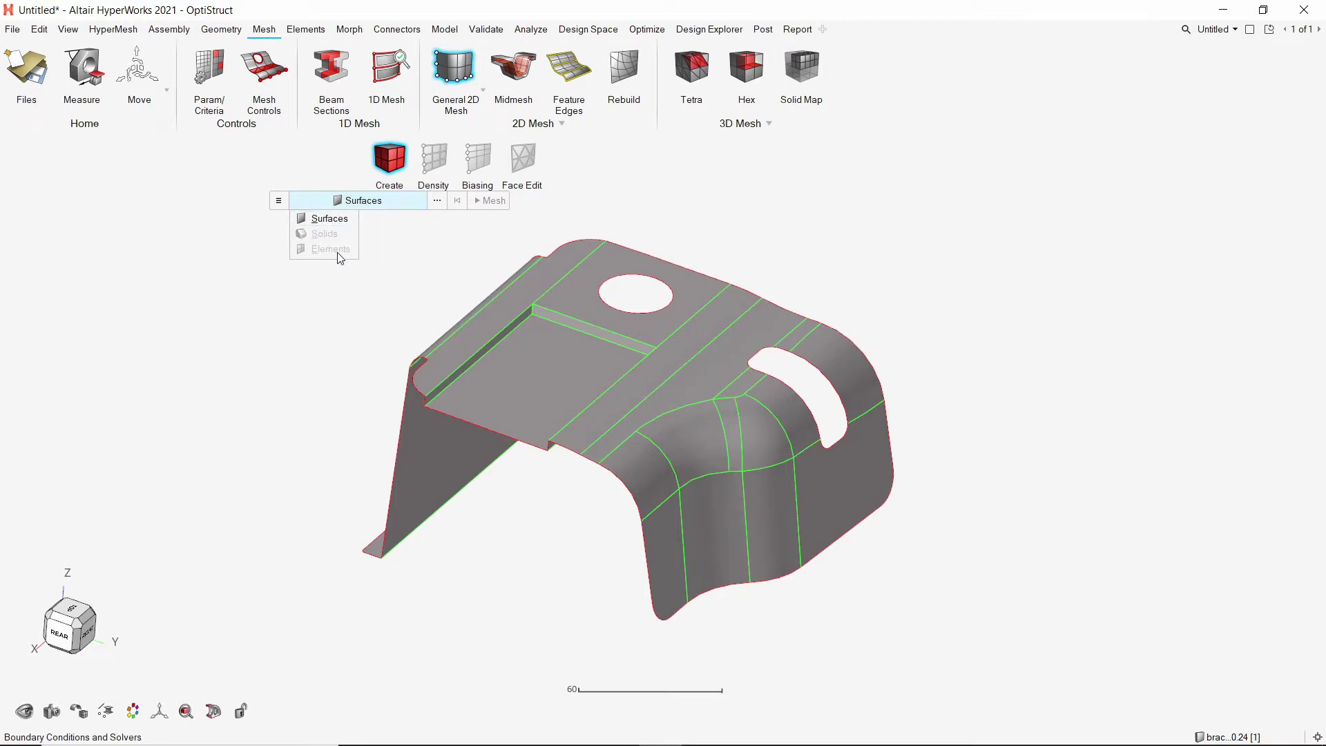
{"action": "left_click", "coordinate": [335, 220]}
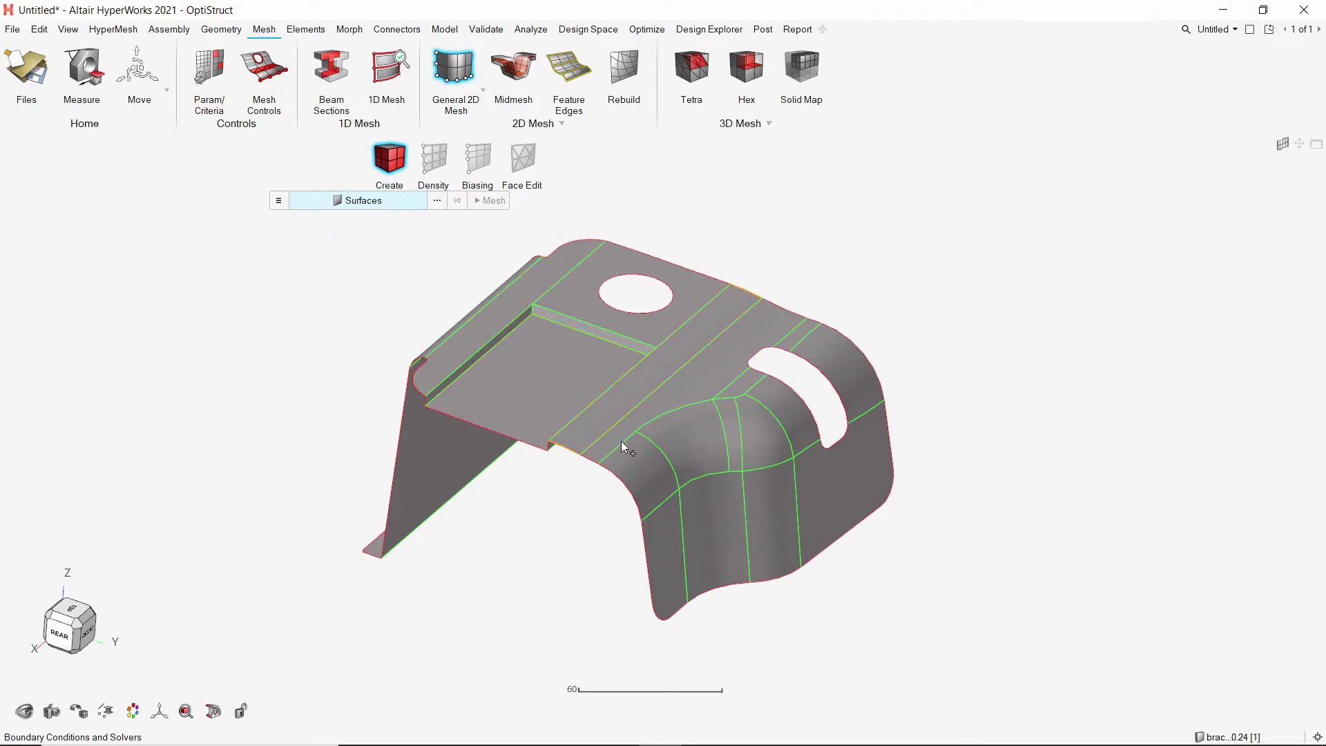
{"action": "scroll", "coordinate": [620, 440], "scroll_direction": "up", "scroll_amount": 5}
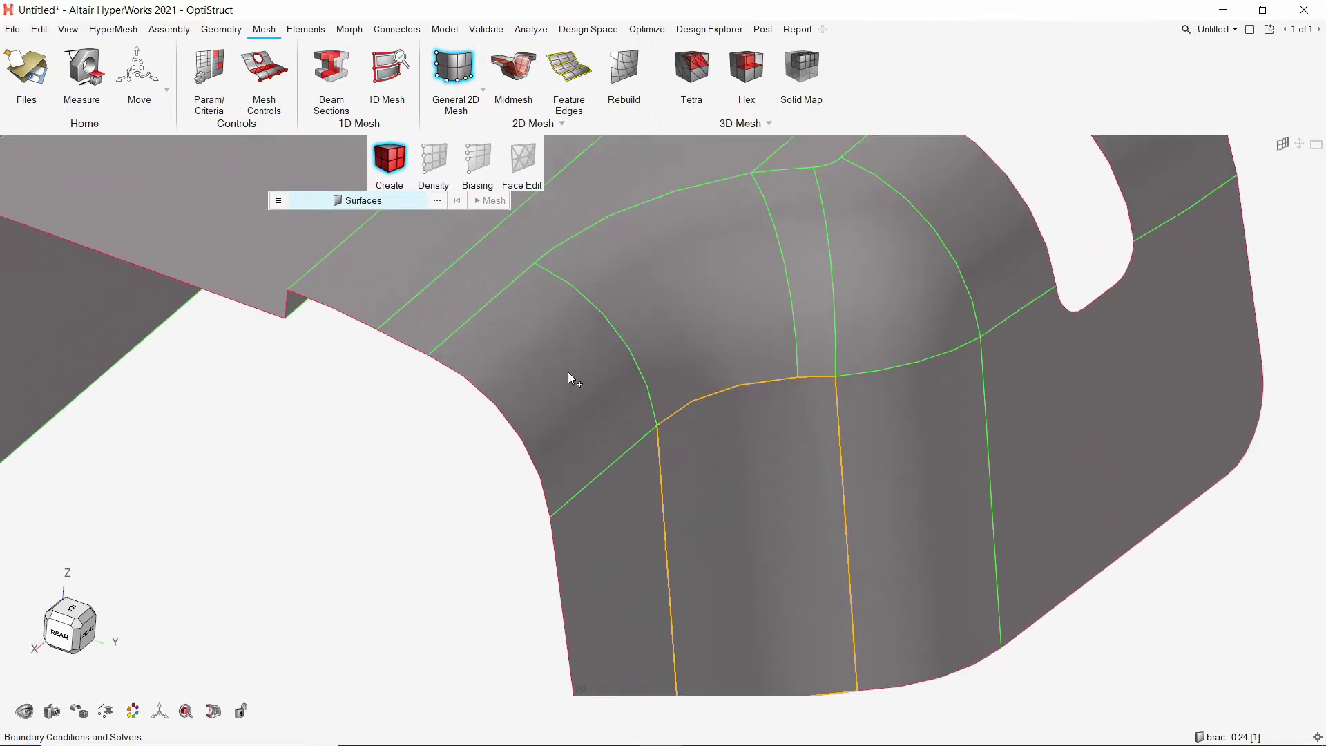
{"action": "left_click", "coordinate": [567, 372]}
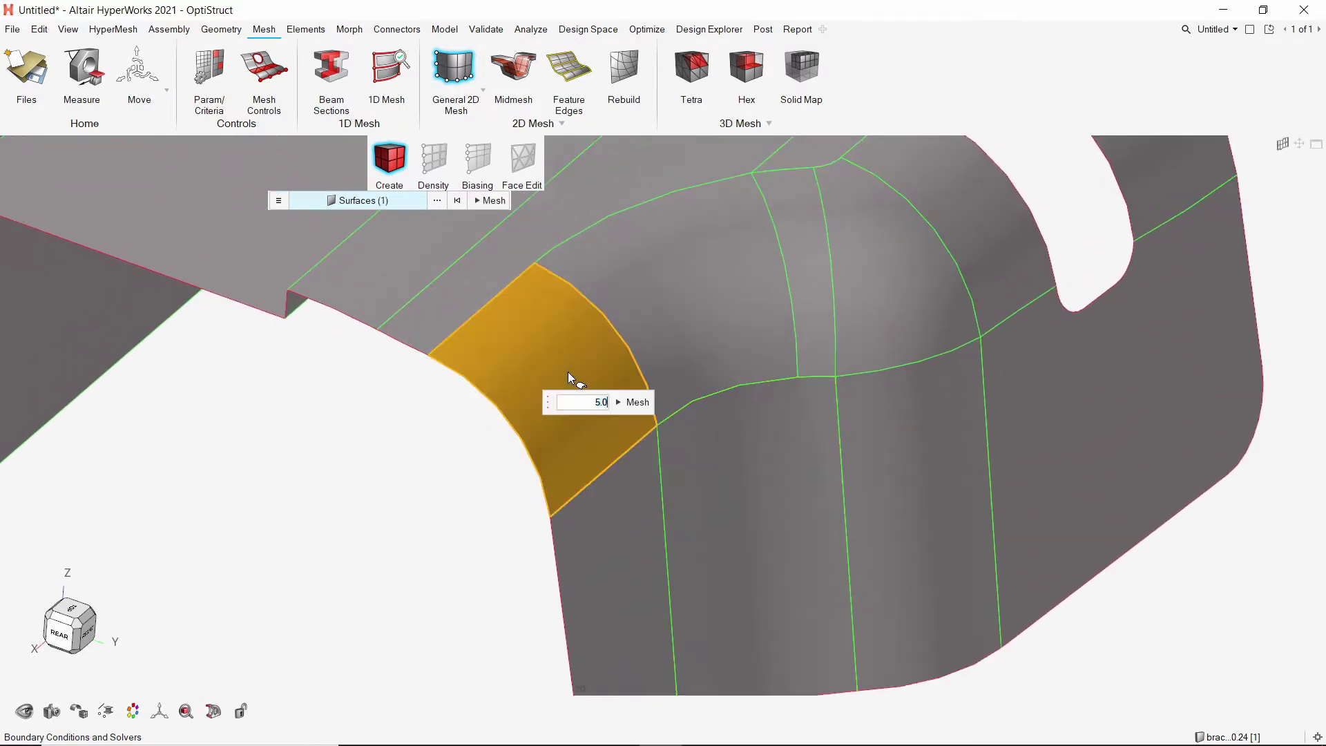
{"action": "left_click", "coordinate": [629, 404]}
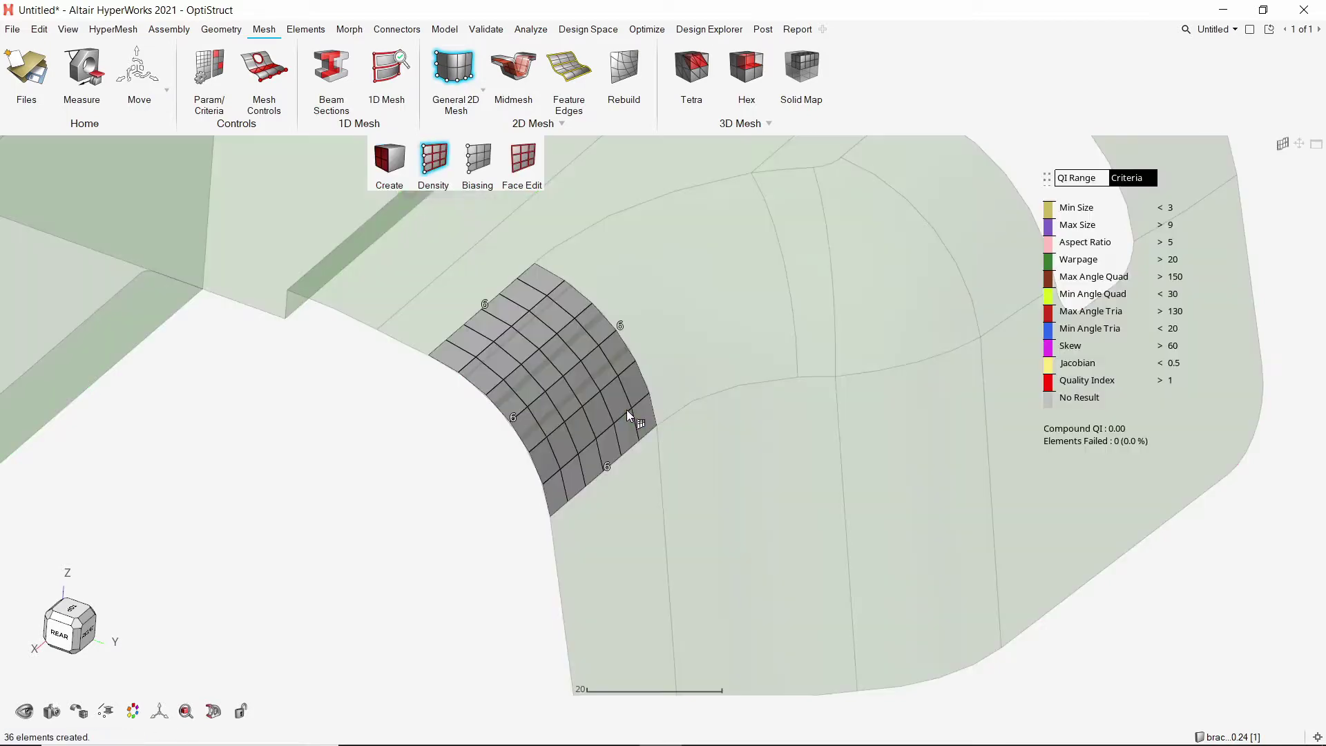
- Set the element density of both curved edges of the meshed patch to 8
{"action": "mouse_move", "coordinate": [627, 409]}
{"action": "right_mouse_down"}
{"action": "mouse_move", "coordinate": [587, 432]}
{"action": "mouse_move", "coordinate": [627, 399]}
{"action": "right_mouse_up"}
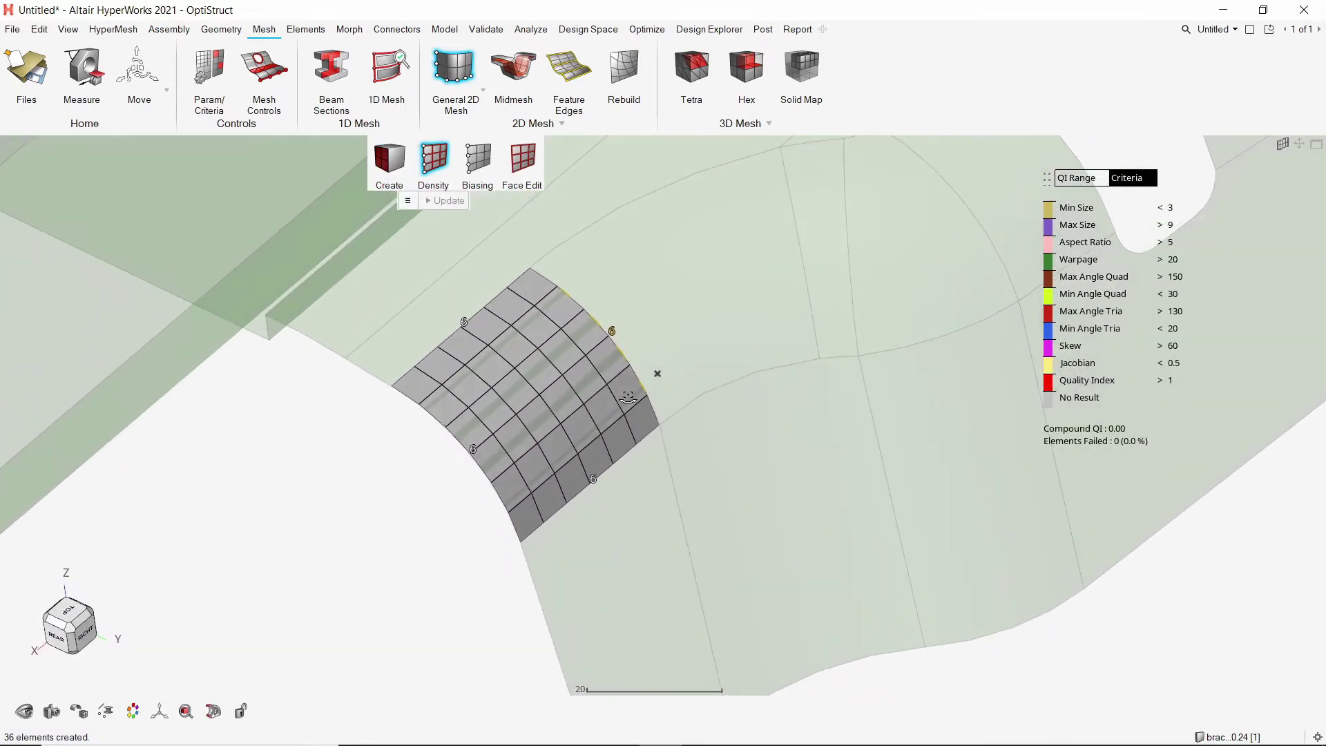
{"action": "left_click", "coordinate": [615, 337]}
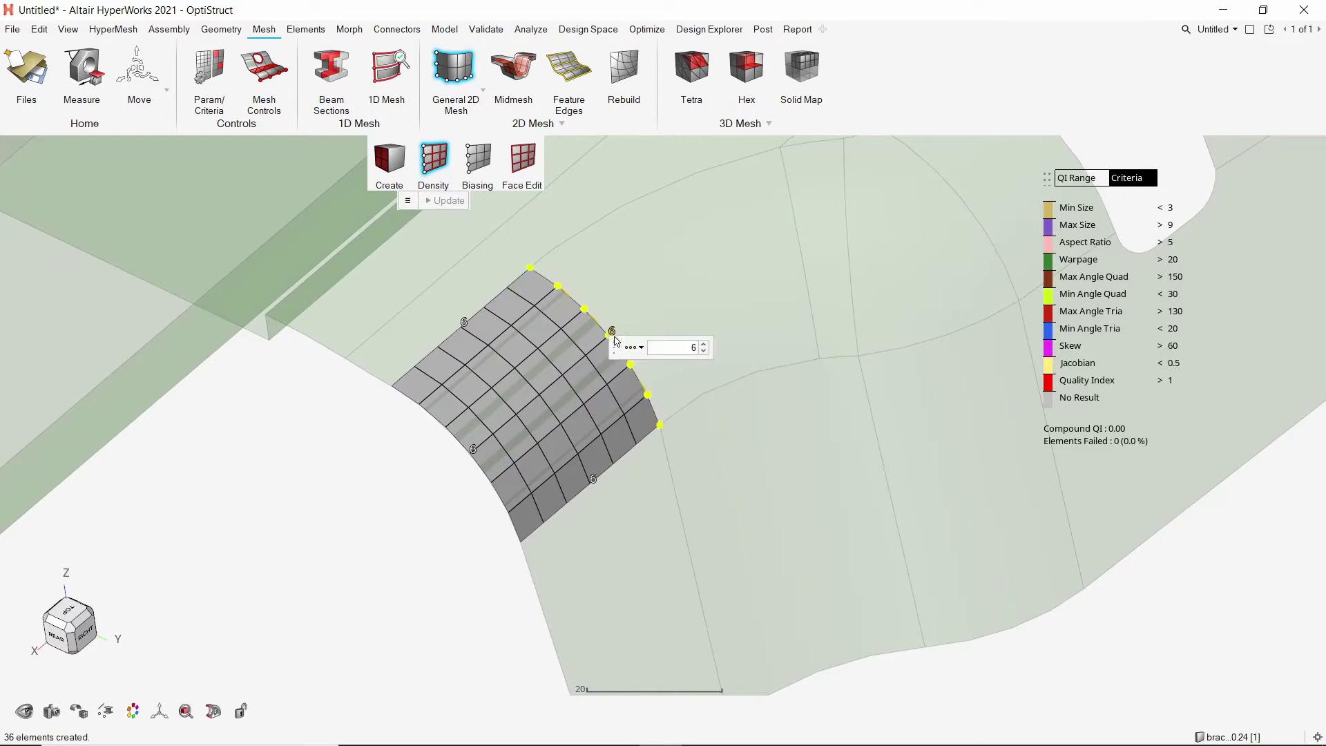
{"action": "left_click", "coordinate": [471, 448]}
{"action": "scroll", "coordinate": [693, 346], "scroll_direction": "up", "scroll_amount": 2}
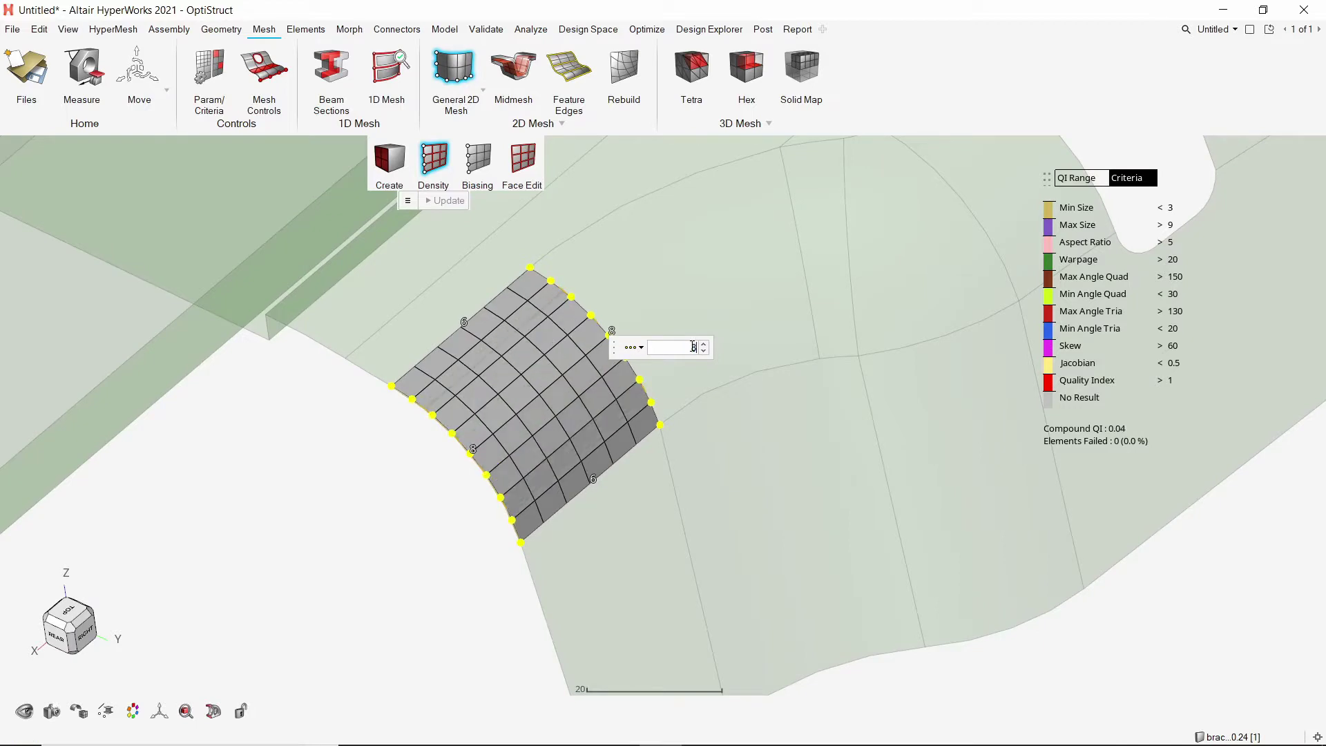
{"action": "left_click", "coordinate": [438, 472]}
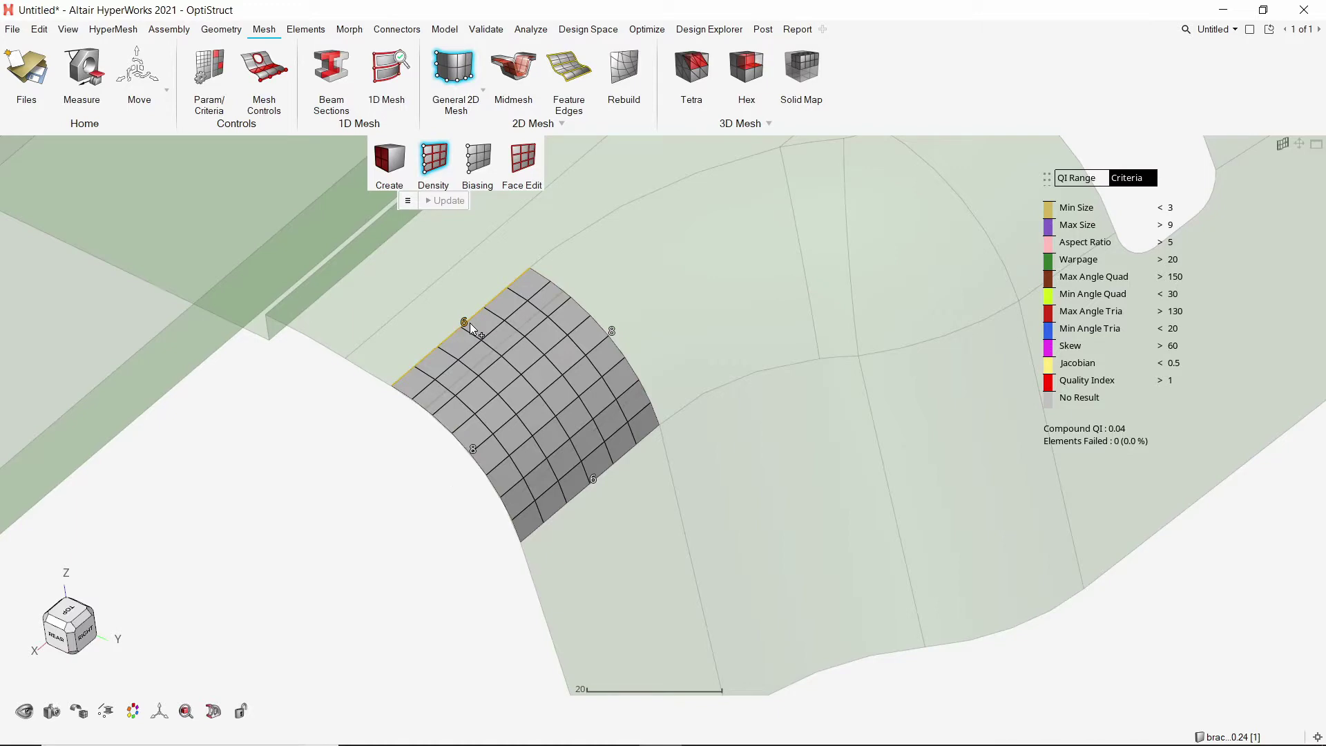
- Set the element density of the two straight edges of the meshed patch to 8
{"action": "scroll", "coordinate": [470, 322], "scroll_direction": "up", "scroll_amount": 2}
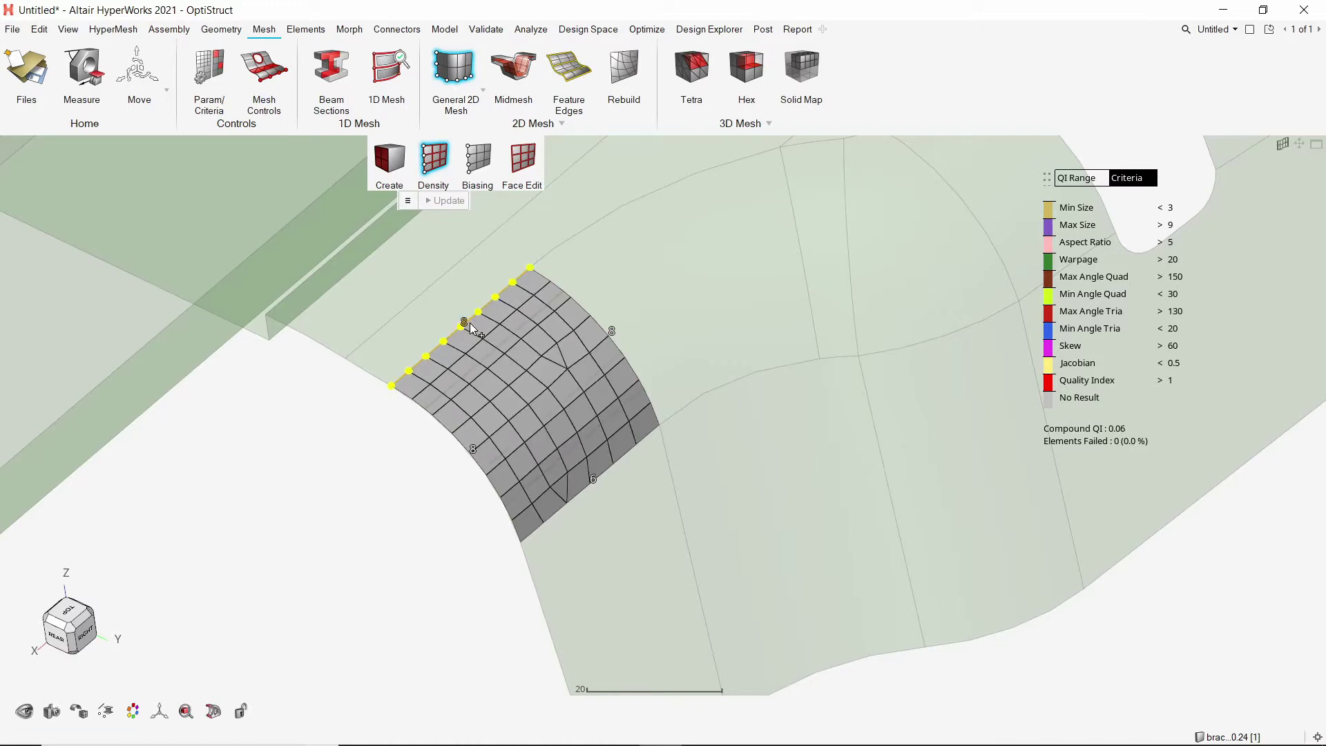
{"action": "scroll", "coordinate": [591, 481], "scroll_direction": "up", "scroll_amount": 1}
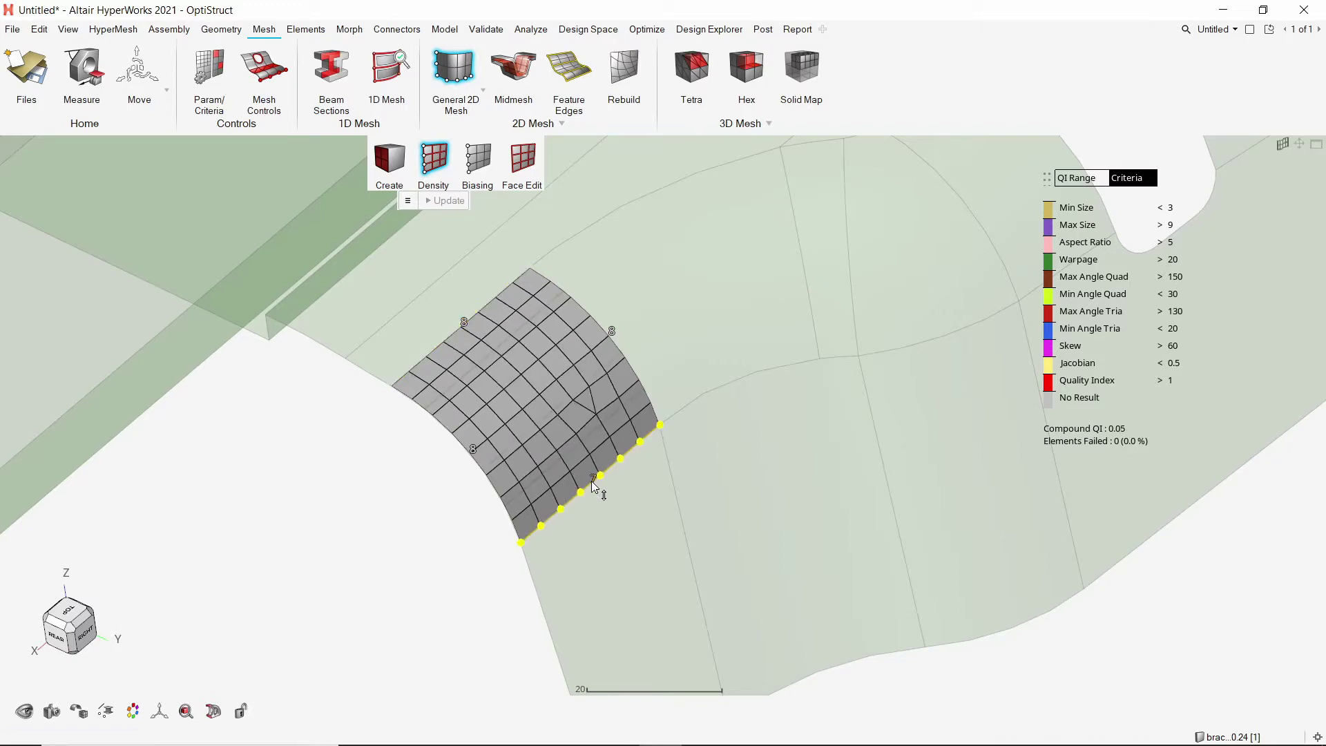
{"action": "scroll", "coordinate": [591, 482], "scroll_direction": "up", "scroll_amount": 1}
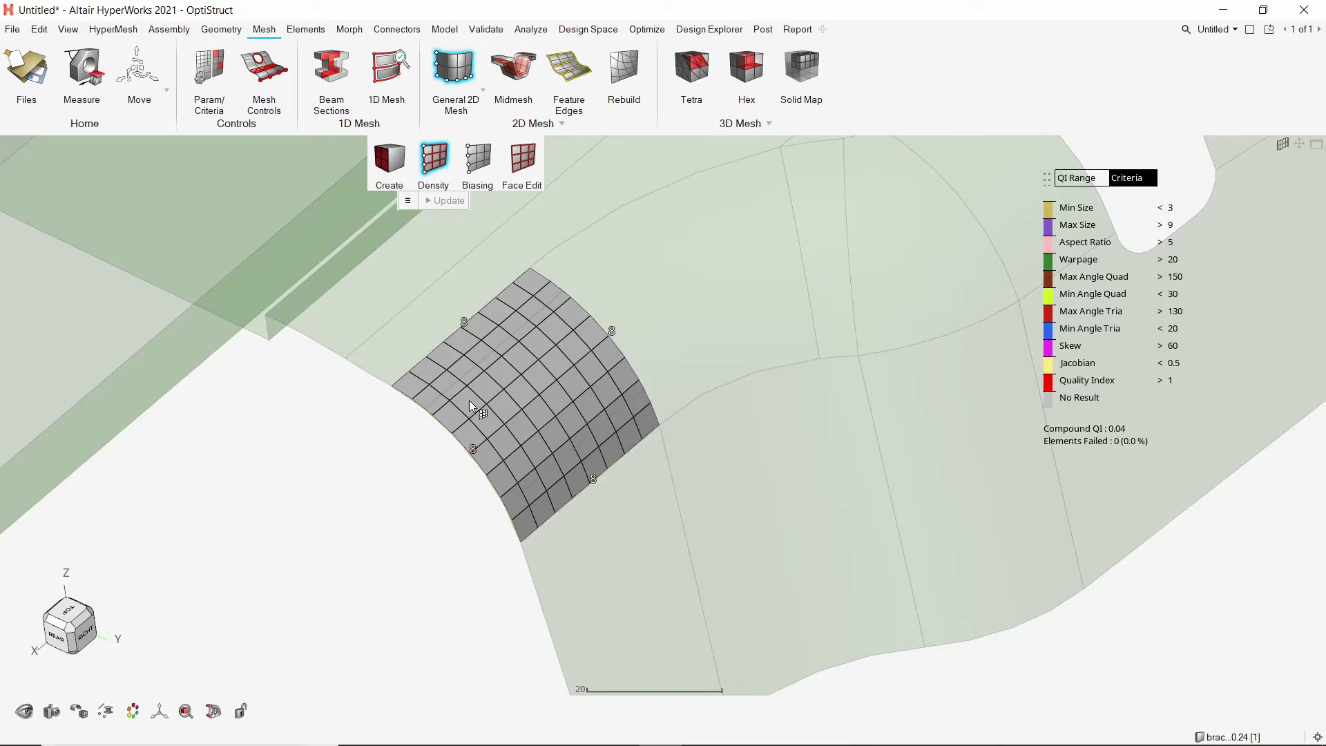
- Use Face Edit to switch the meshed patch's element type to Trias and back to Mixed
{"action": "left_click", "coordinate": [528, 159]}
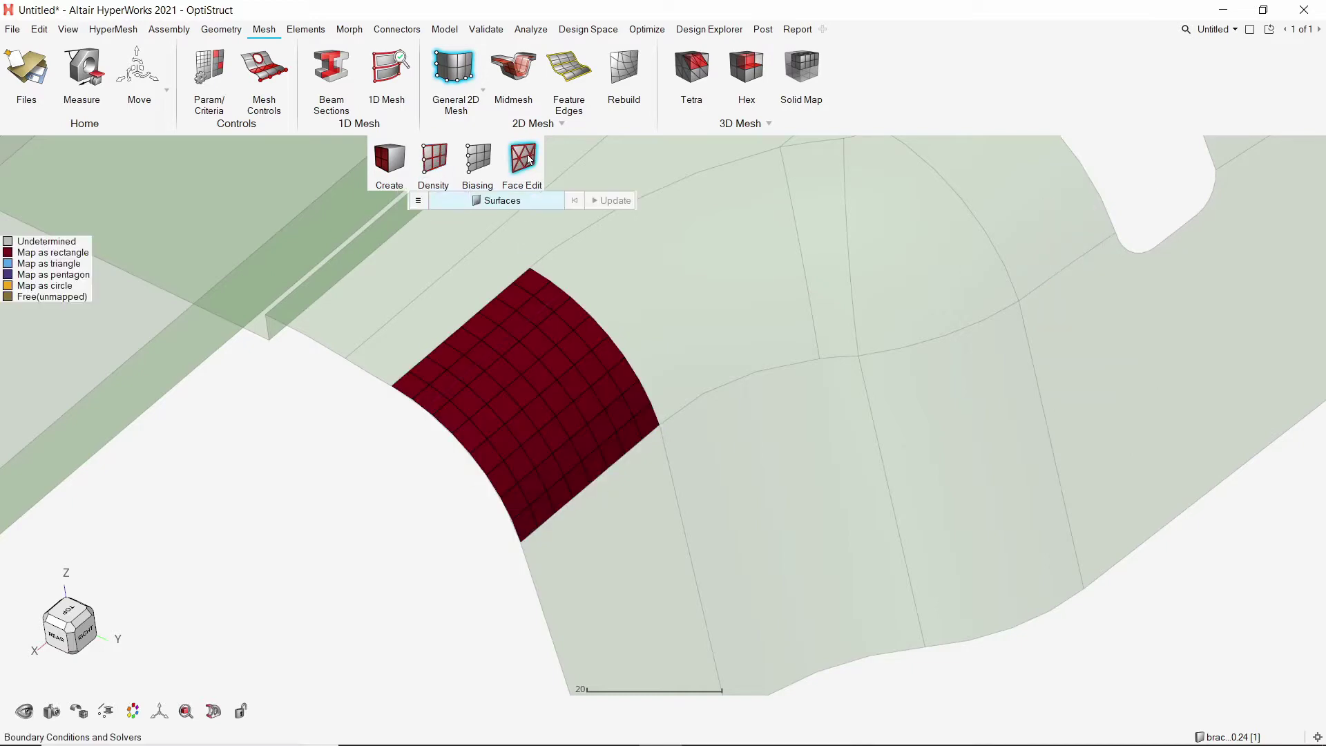
{"action": "left_click", "coordinate": [531, 371]}
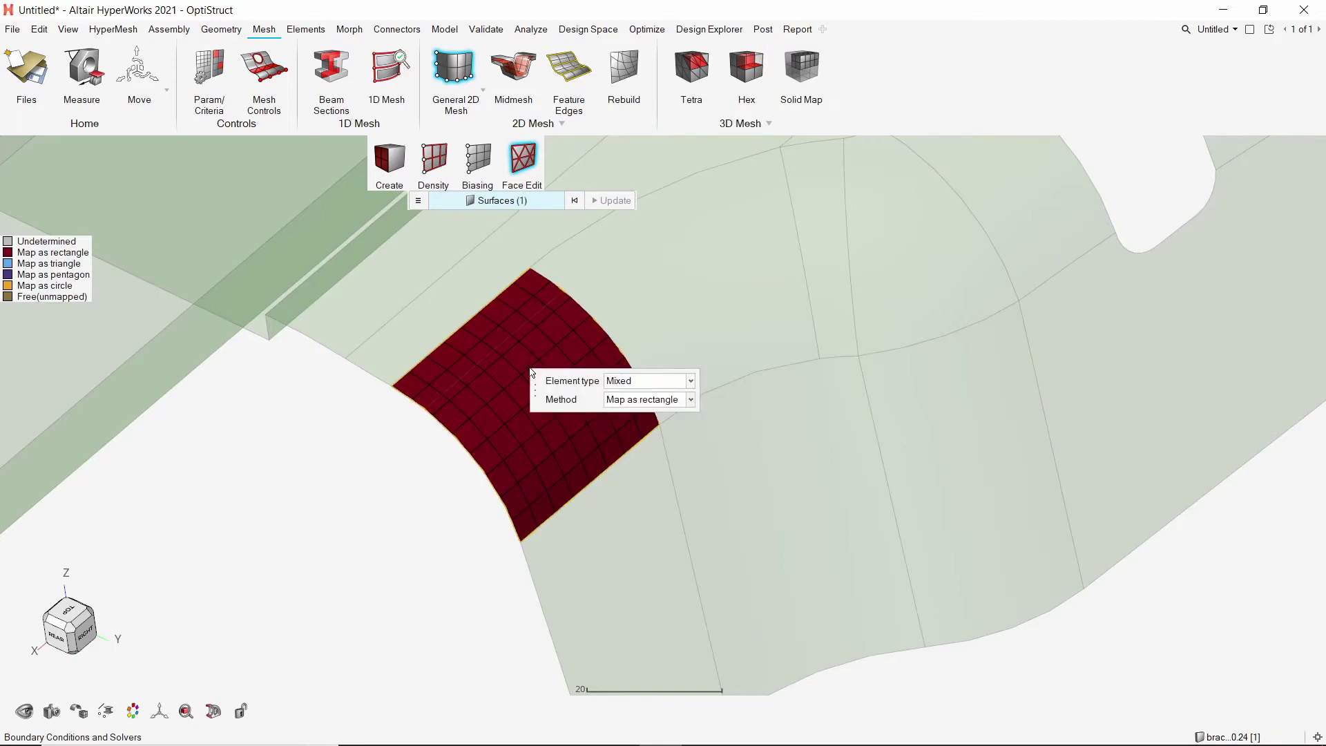
{"action": "left_click", "coordinate": [645, 381]}
{"action": "left_click", "coordinate": [642, 408]}
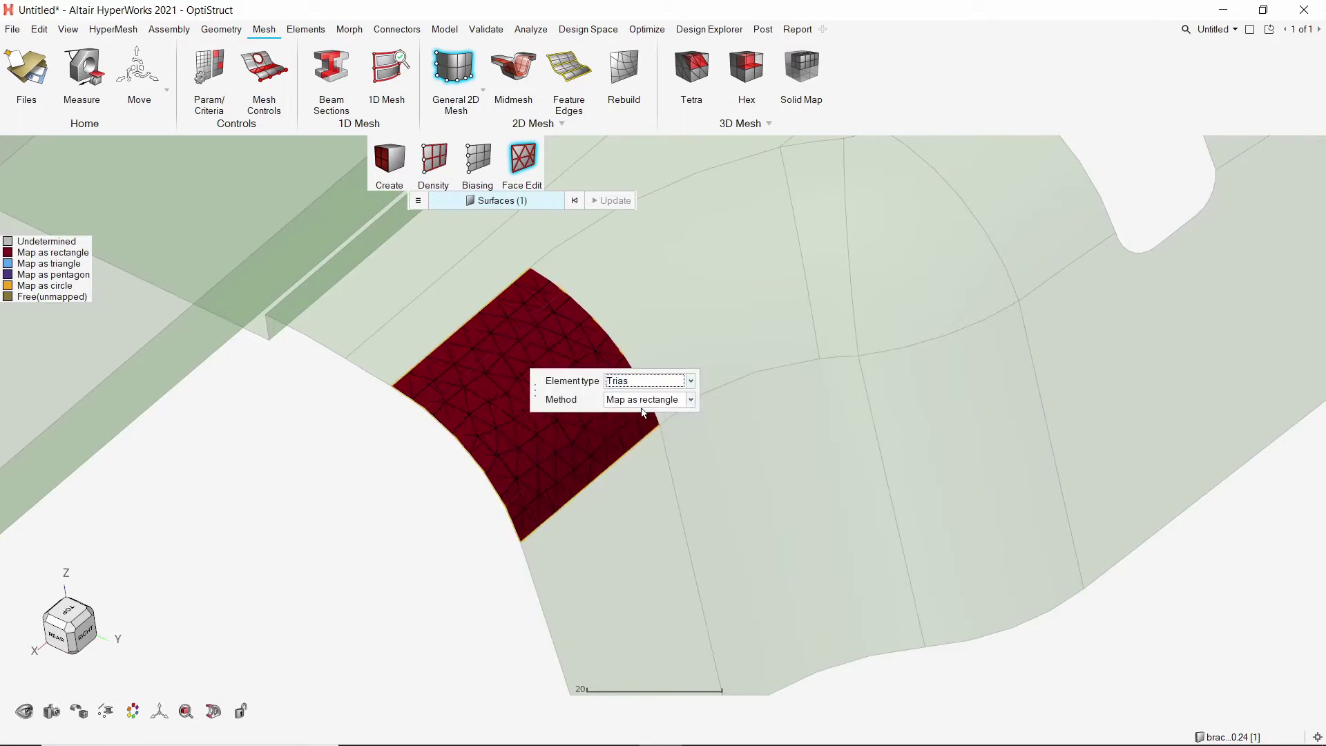
{"action": "left_click", "coordinate": [672, 382]}
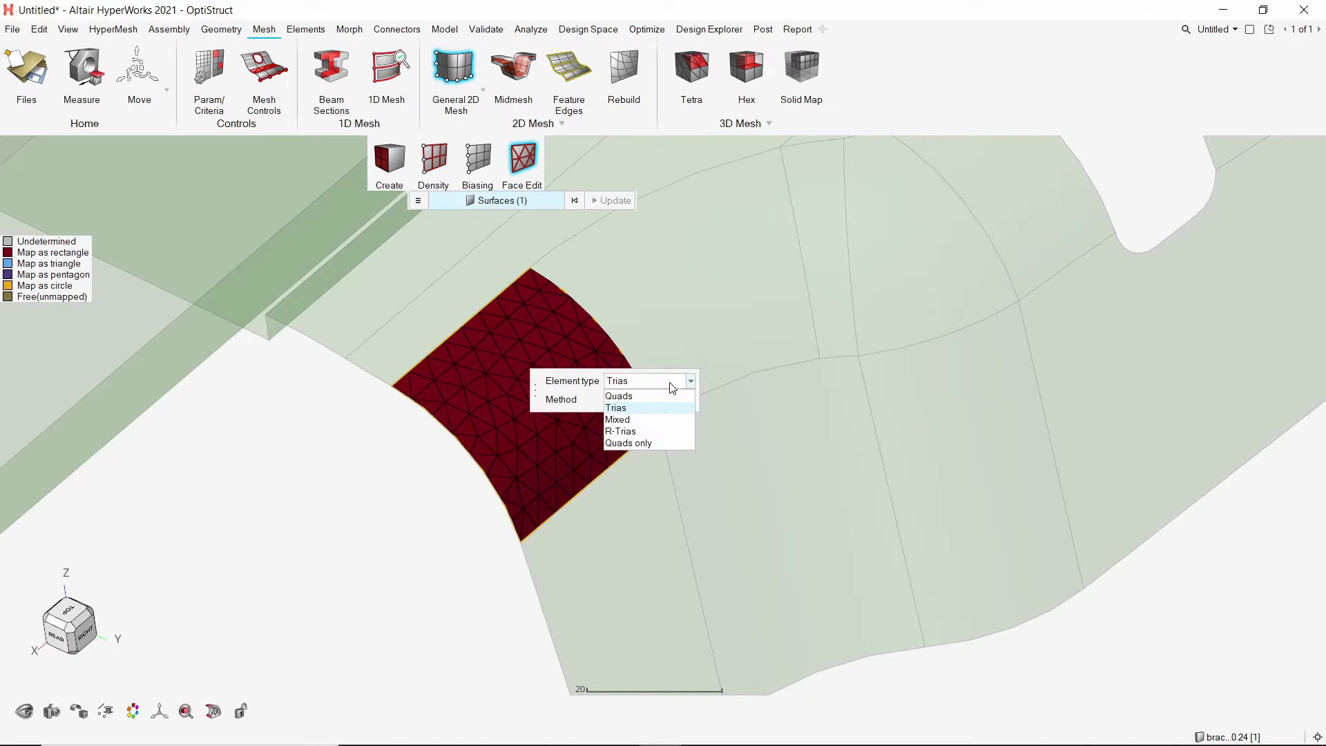
{"action": "left_click", "coordinate": [660, 417]}
- Switch the patch's meshing method to Free (unmapped) and back to Map as rectangle
{"action": "left_click", "coordinate": [677, 401]}
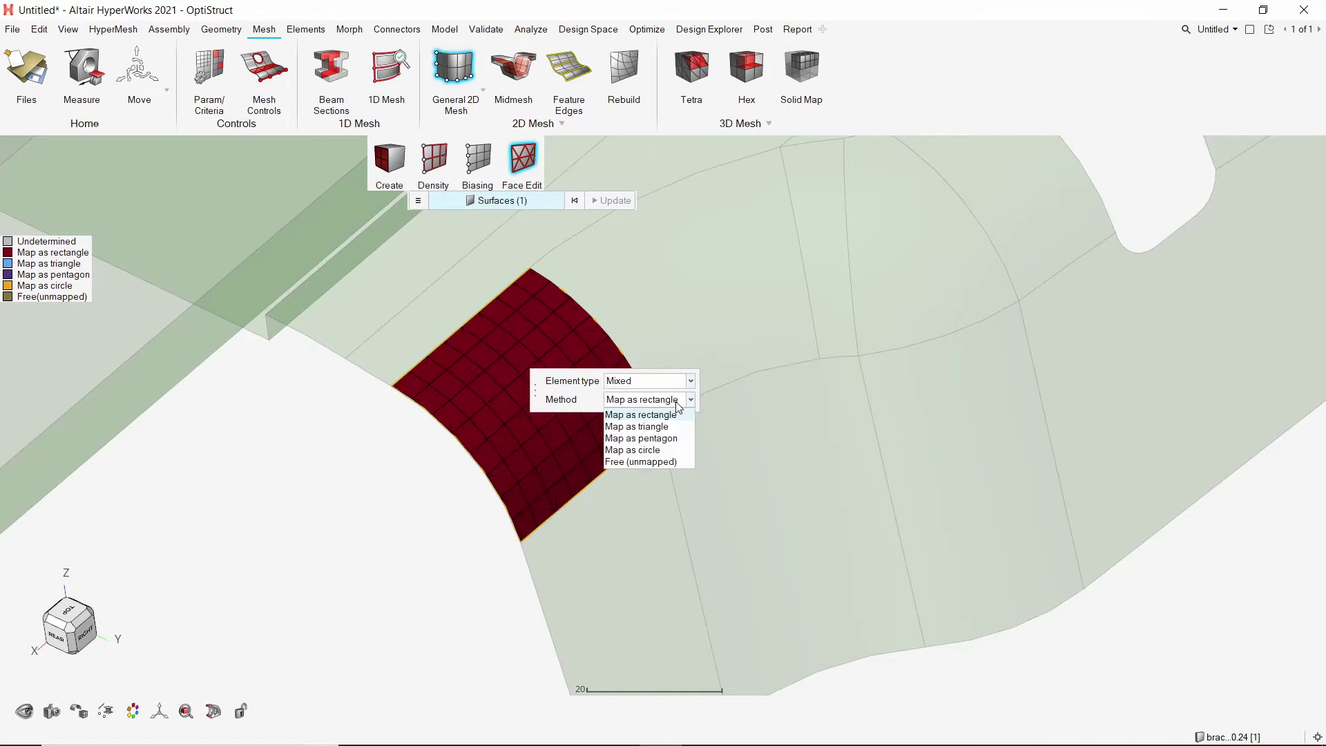
{"action": "left_click", "coordinate": [660, 459]}
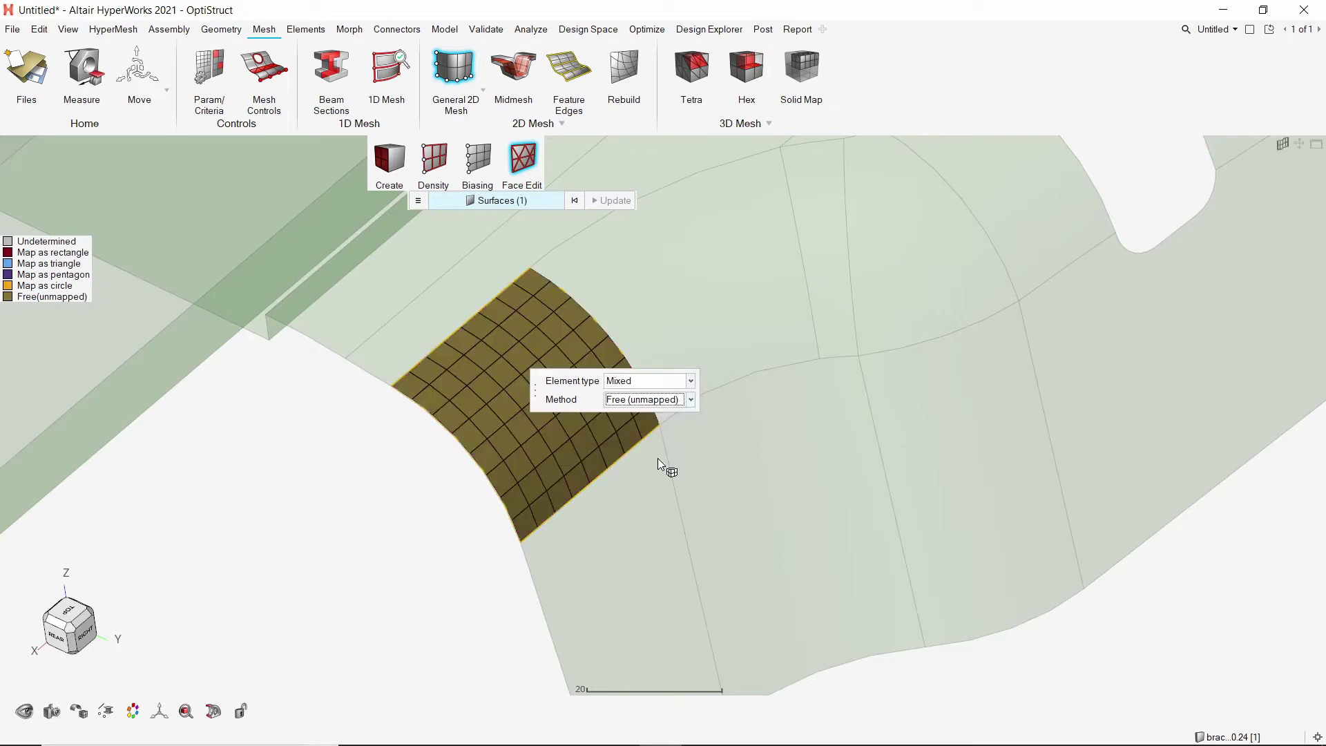
{"action": "left_click", "coordinate": [678, 400]}
{"action": "left_click", "coordinate": [675, 419]}
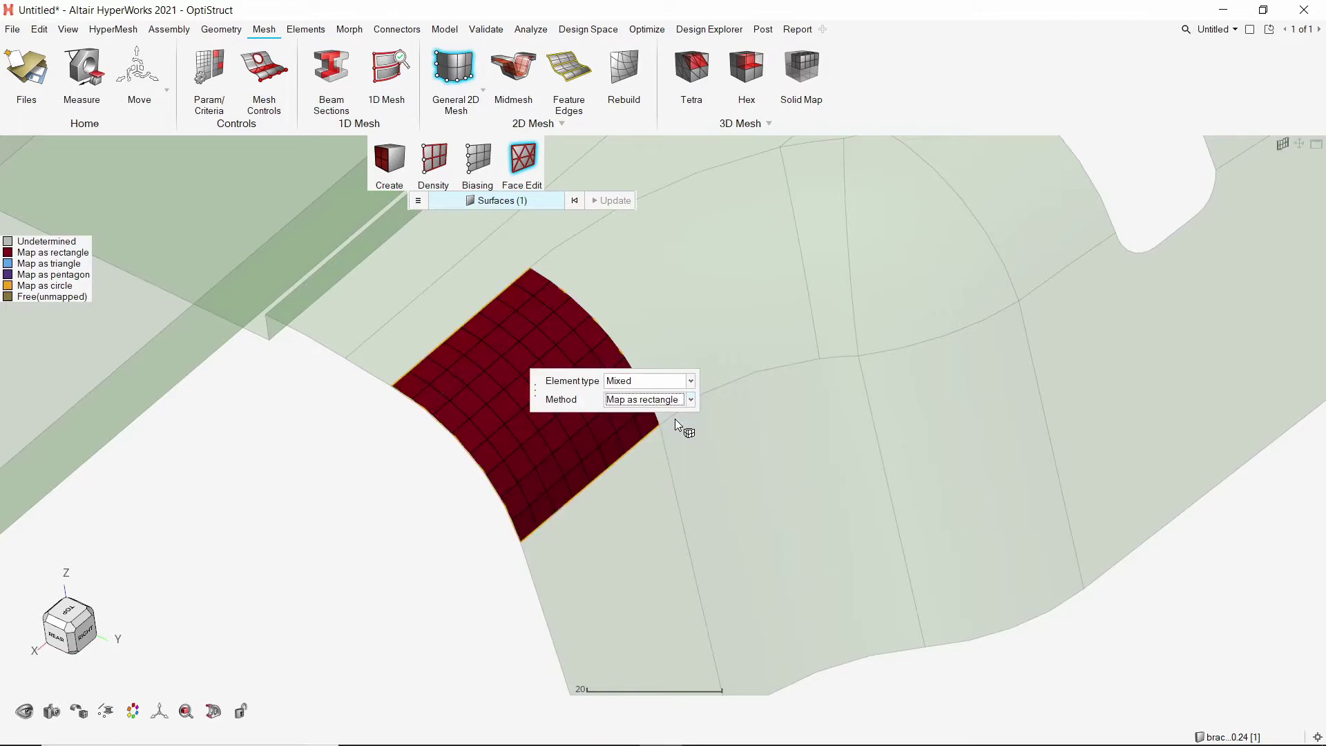
- Mesh all remaining unmeshed surfaces of the bracket with element size 5.0
{"action": "left_click", "coordinate": [389, 160]}
{"action": "scroll", "coordinate": [759, 388], "scroll_direction": "down", "scroll_amount": 1}
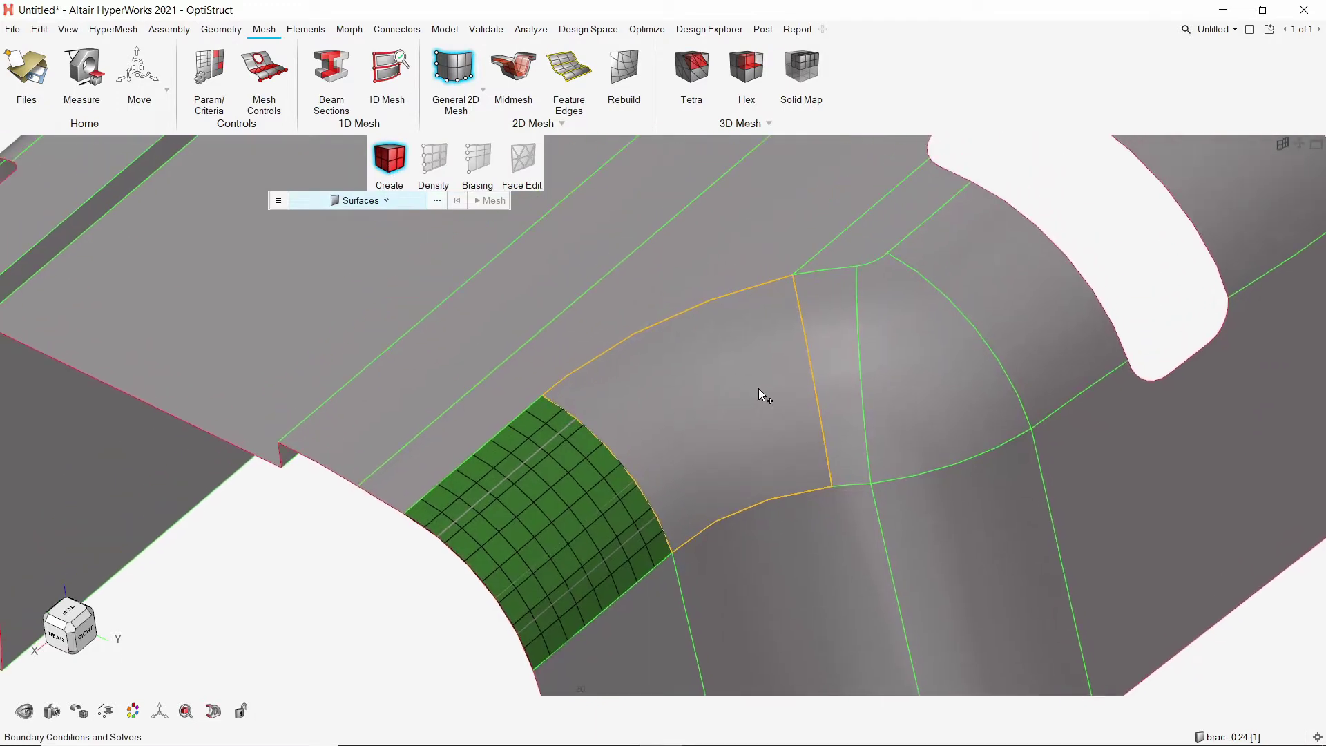
{"action": "scroll", "coordinate": [758, 388], "scroll_direction": "down", "scroll_amount": 5}
{"action": "middle_click_drag", "start_coordinate": [788, 332], "coordinate": [736, 399]}
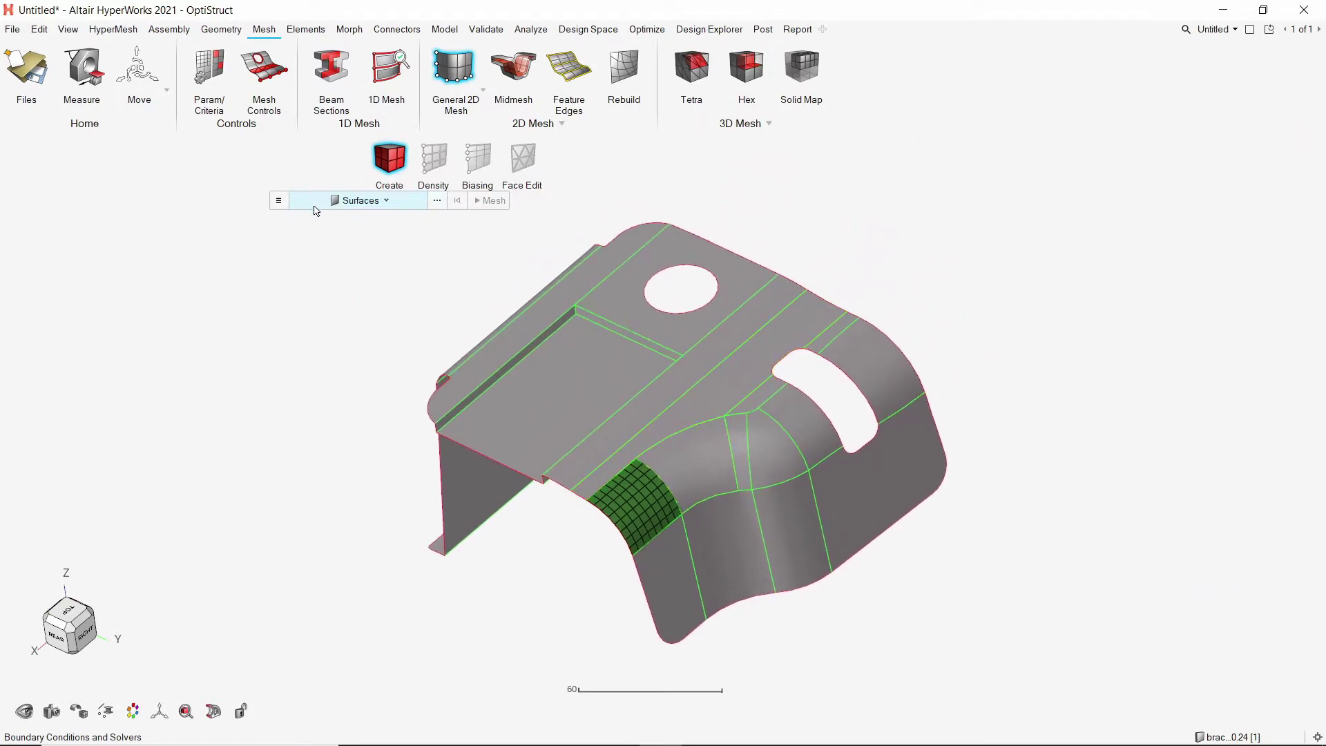
{"action": "left_click_drag", "start_coordinate": [322, 218], "coordinate": [1033, 670]}
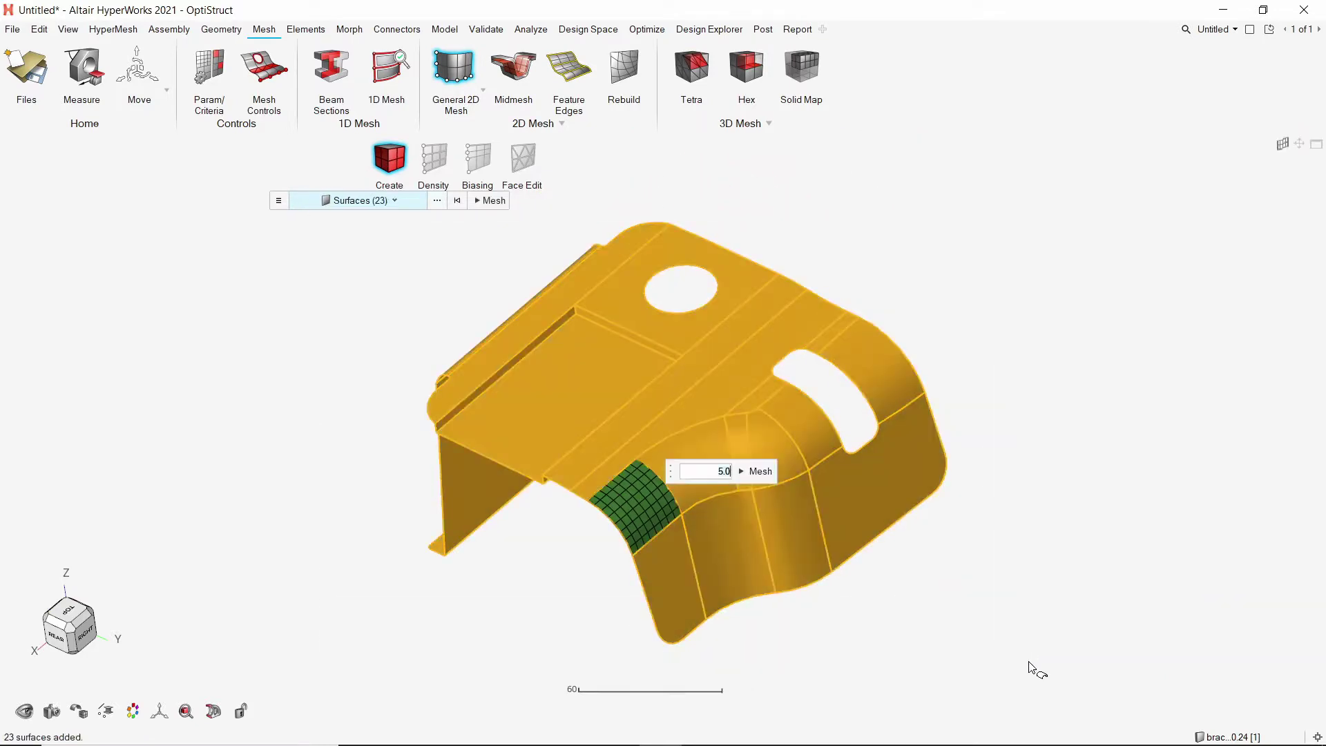
{"action": "left_click", "coordinate": [761, 475]}
- Examine the meshing methods across the bracket's faces using the Face Edit color display
{"action": "right_click_drag", "start_coordinate": [761, 475], "coordinate": [698, 432]}
{"action": "middle_click_drag", "start_coordinate": [669, 418], "coordinate": [705, 423]}
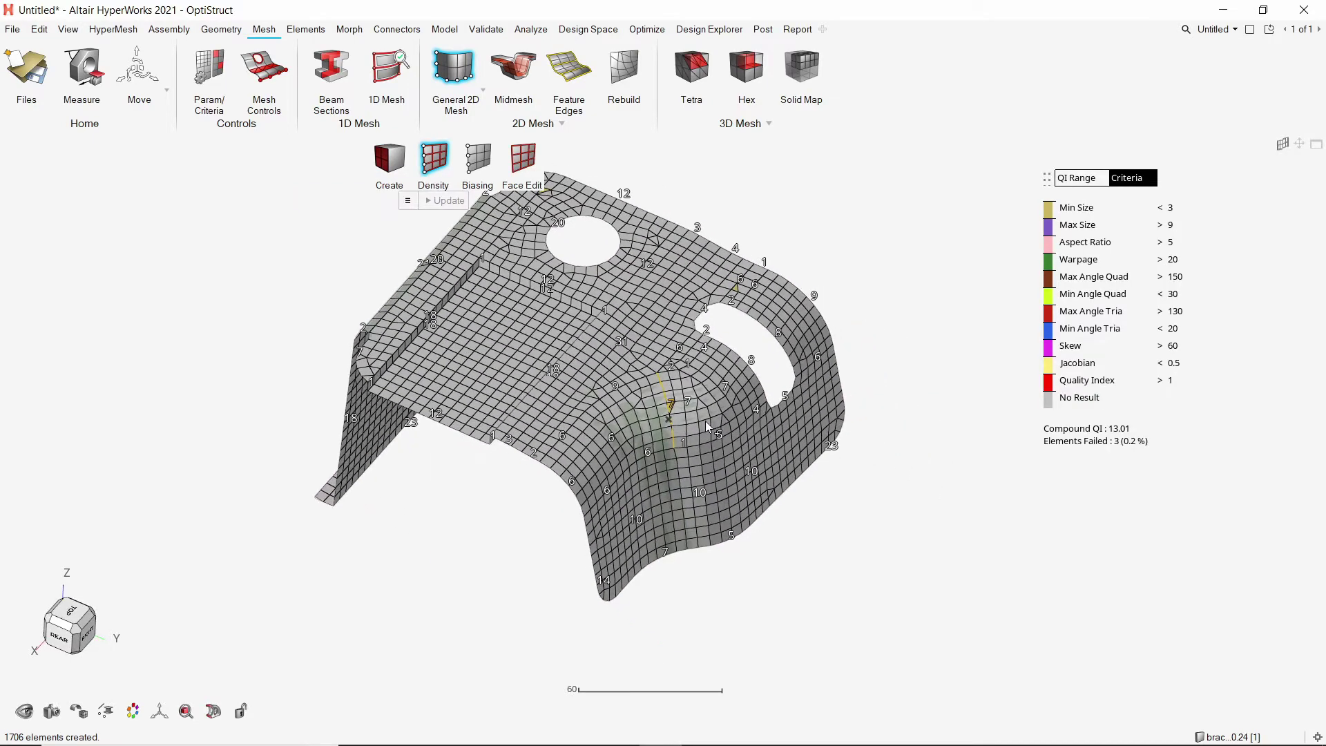
{"action": "scroll", "coordinate": [706, 421], "scroll_direction": "up", "scroll_amount": 3}
{"action": "left_click", "coordinate": [523, 161]}
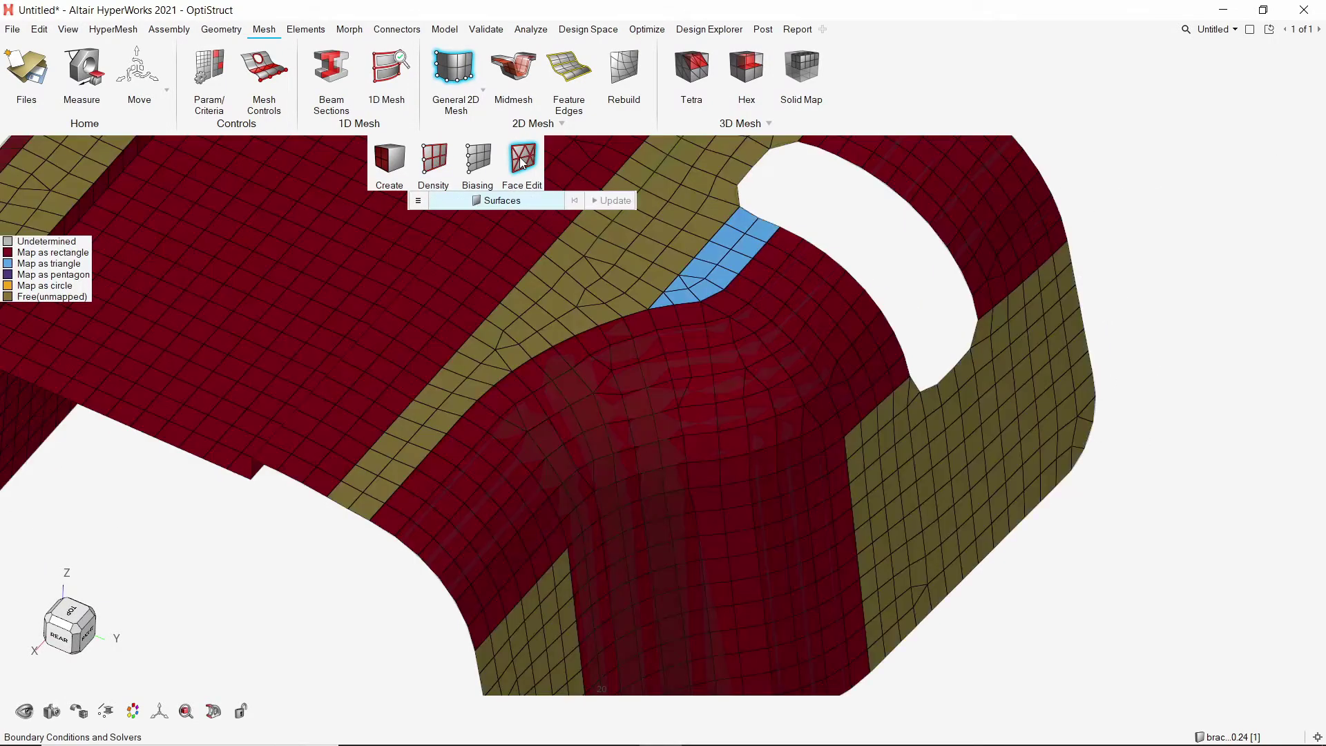
{"action": "scroll", "coordinate": [427, 415], "scroll_direction": "down", "scroll_amount": 2}
{"action": "scroll", "coordinate": [635, 422], "scroll_direction": "down", "scroll_amount": 2}
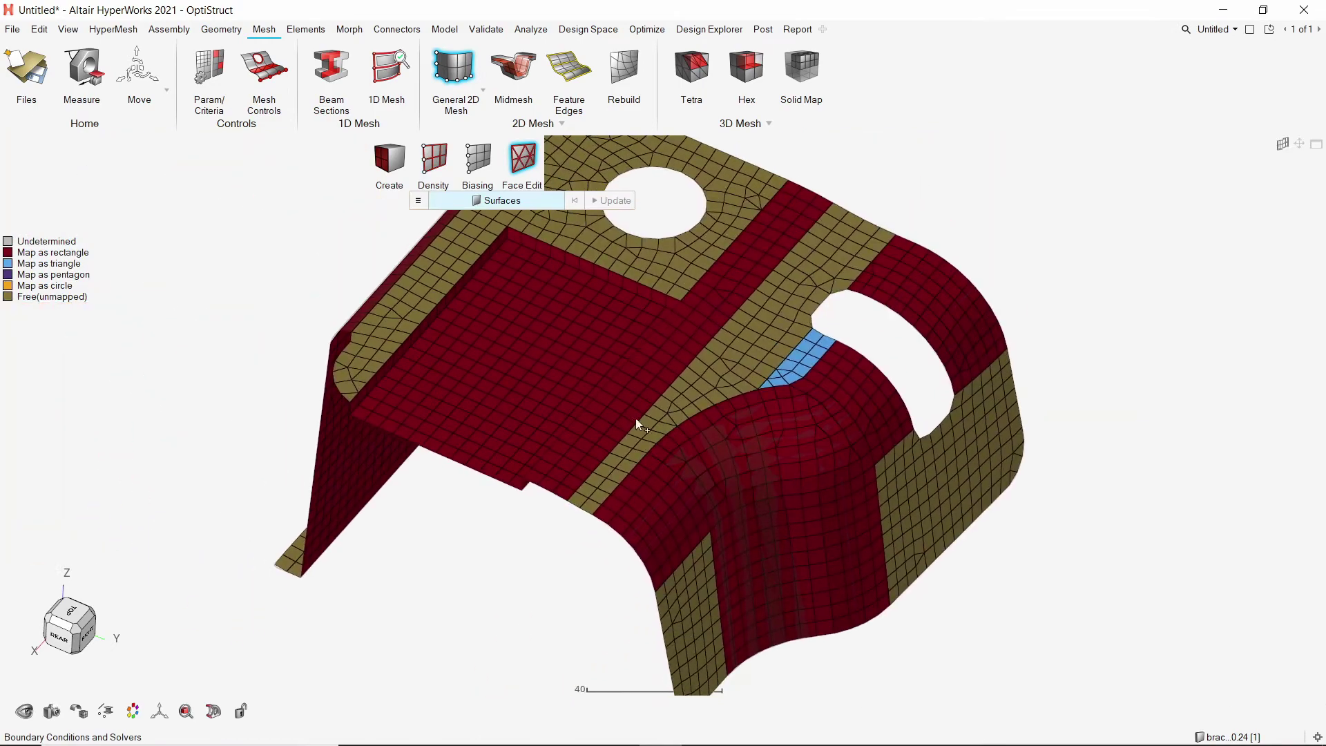
{"action": "middle_click_drag", "start_coordinate": [635, 418], "coordinate": [630, 447]}
{"action": "right_click_drag", "start_coordinate": [476, 349], "coordinate": [698, 427]}
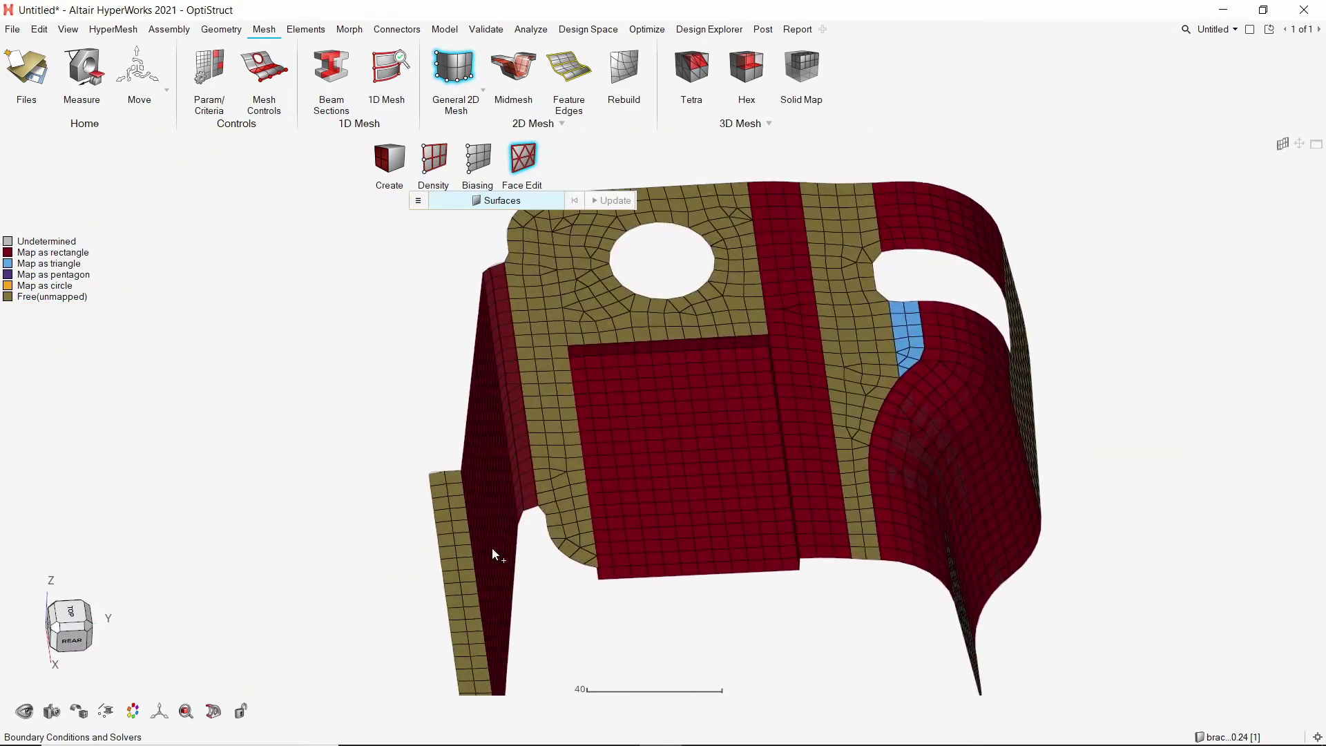
- Try to set the meshing method of the narrow flange strip along the side wall's lower edge to Map as rectangle
{"action": "middle_click_drag", "start_coordinate": [493, 550], "coordinate": [553, 550]}
{"action": "right_click_drag", "start_coordinate": [492, 567], "coordinate": [542, 374]}
{"action": "scroll", "coordinate": [533, 477], "scroll_direction": "up", "scroll_amount": 3}
{"action": "left_click", "coordinate": [533, 477]}
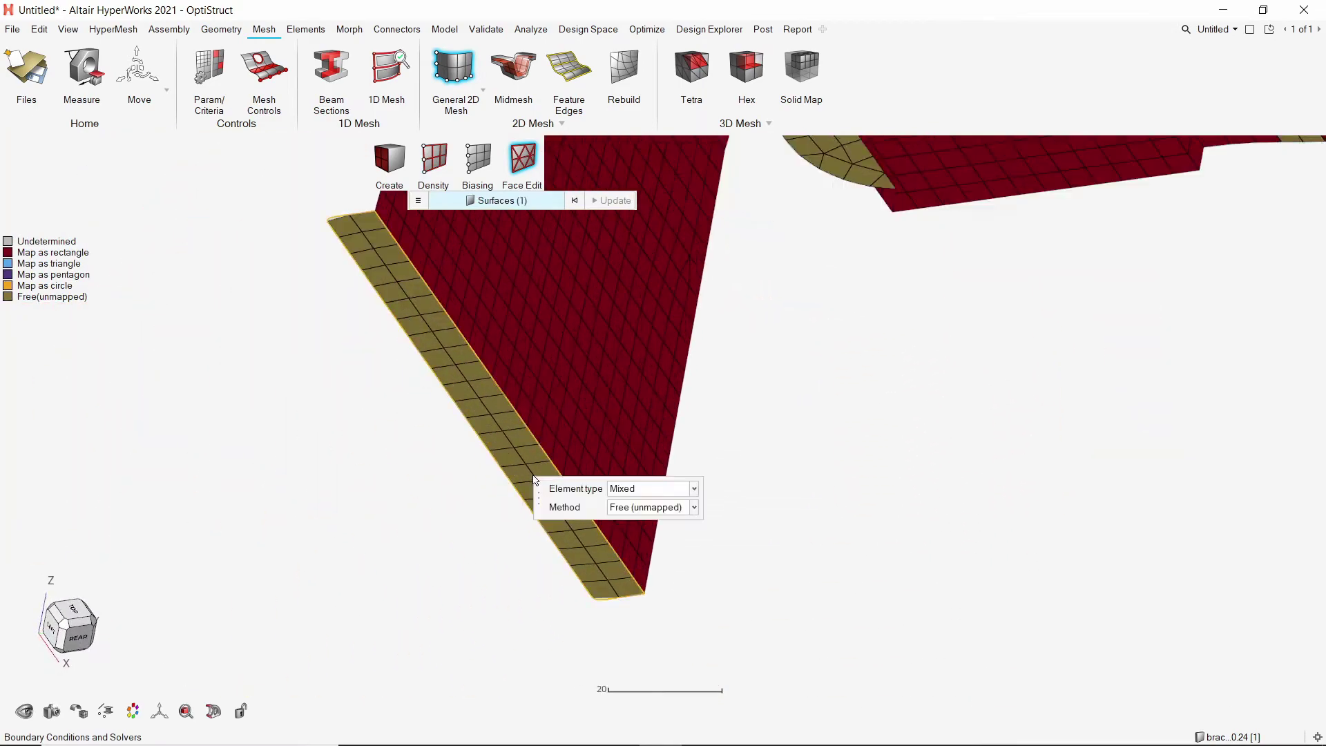
{"action": "left_click", "coordinate": [654, 507]}
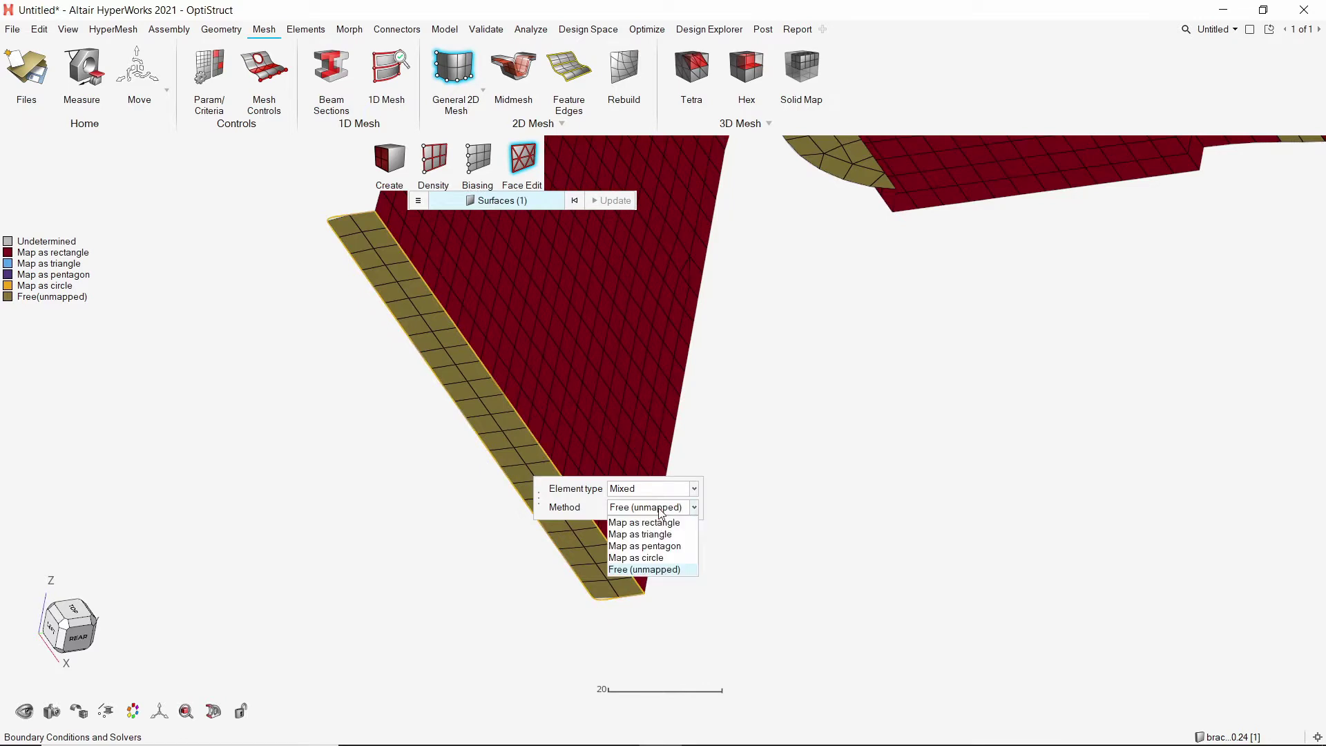
{"action": "left_click", "coordinate": [661, 523]}
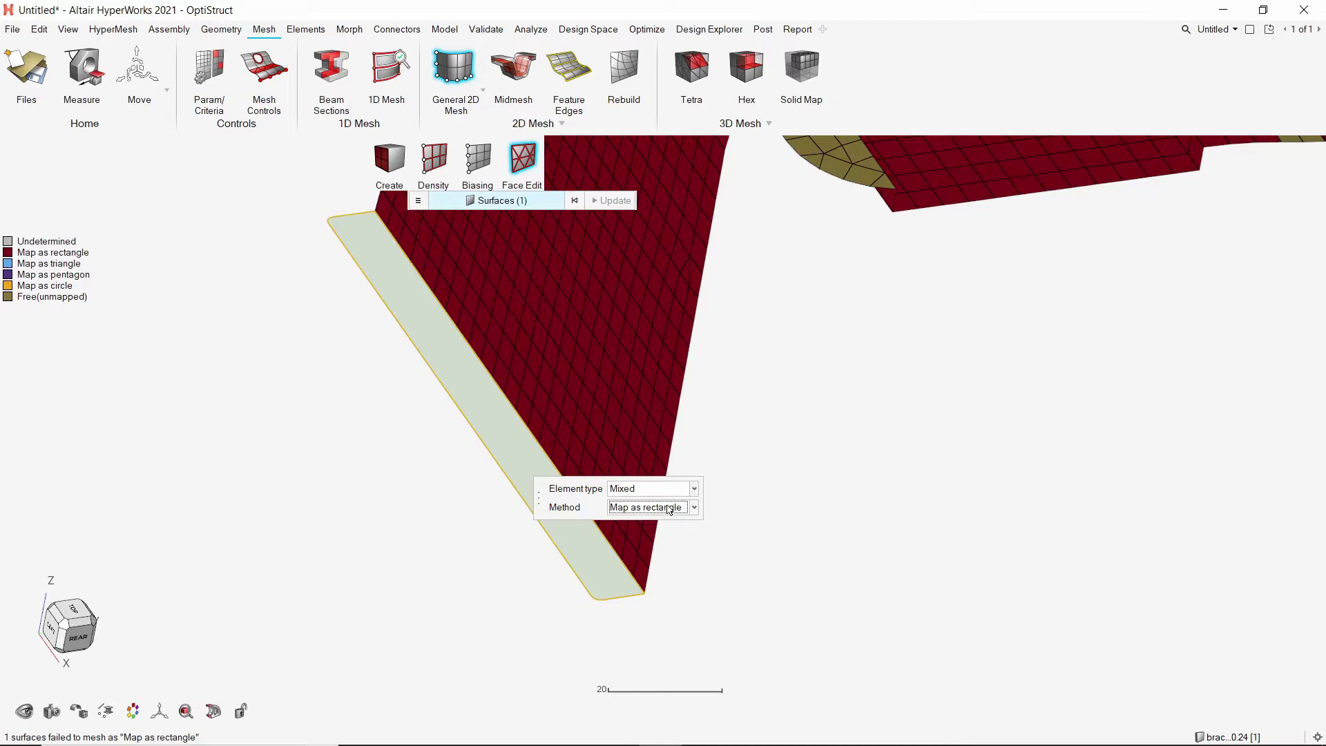
- Set the meshing method of the narrow flange strip along the side wall's lower edge to Free (unmapped)
{"action": "left_click", "coordinate": [670, 510]}
{"action": "left_click", "coordinate": [656, 569]}
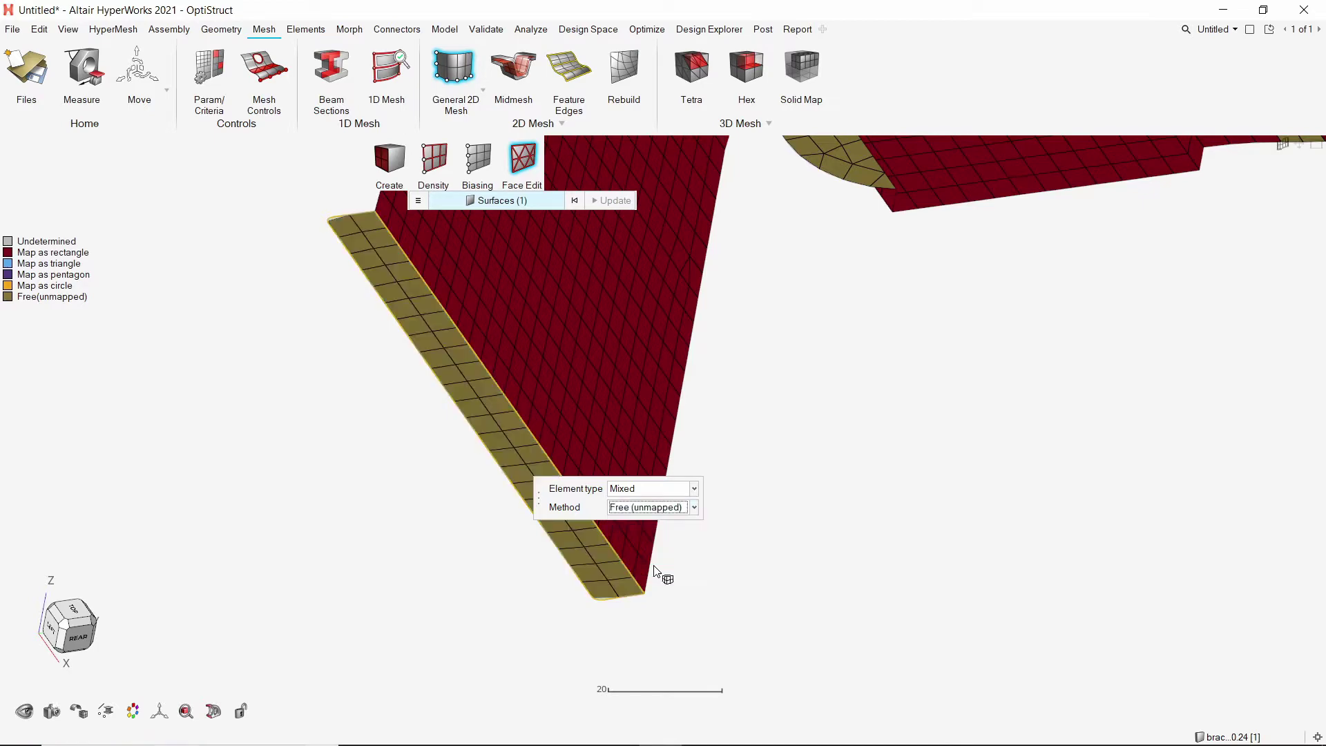
{"action": "middle_click_drag", "start_coordinate": [654, 570], "coordinate": [898, 476]}
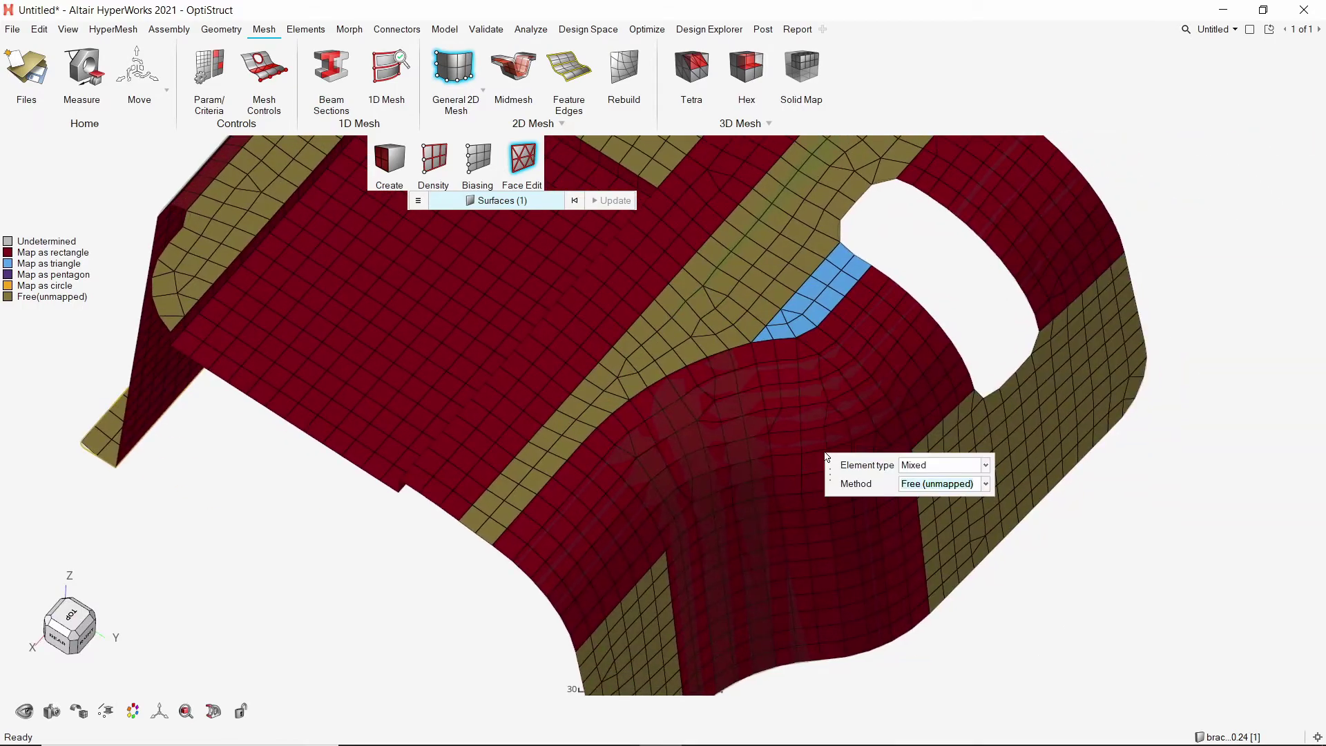
- Use Density to raise the element count on the edge around the curved wall's lower corner to 15, and return it to 14
{"action": "left_click", "coordinate": [428, 161]}
{"action": "right_click_drag", "start_coordinate": [886, 419], "coordinate": [806, 417]}
{"action": "scroll", "coordinate": [805, 417], "scroll_direction": "down", "scroll_amount": 2}
{"action": "middle_click_drag", "start_coordinate": [795, 442], "coordinate": [751, 441]}
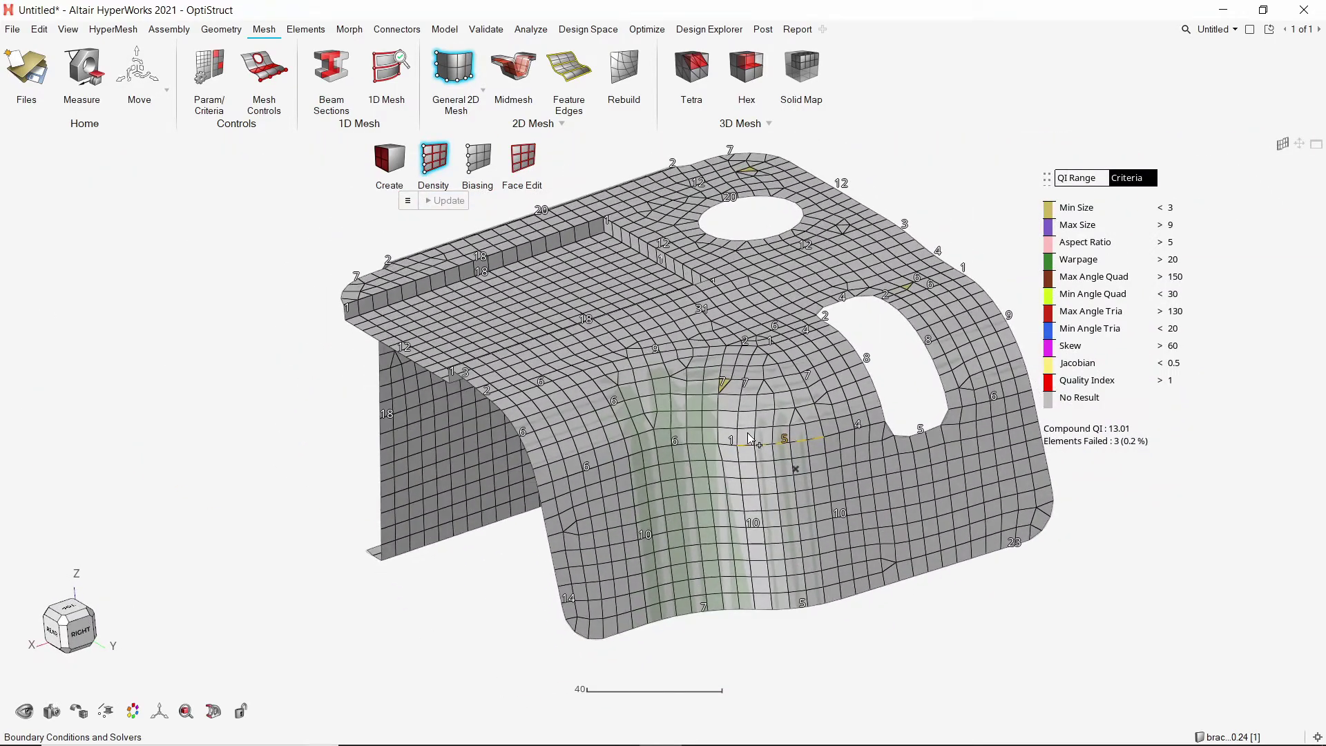
{"action": "right_click_drag", "start_coordinate": [578, 520], "coordinate": [594, 468]}
{"action": "scroll", "coordinate": [584, 548], "scroll_direction": "up", "scroll_amount": 3}
{"action": "left_click", "coordinate": [592, 552]}
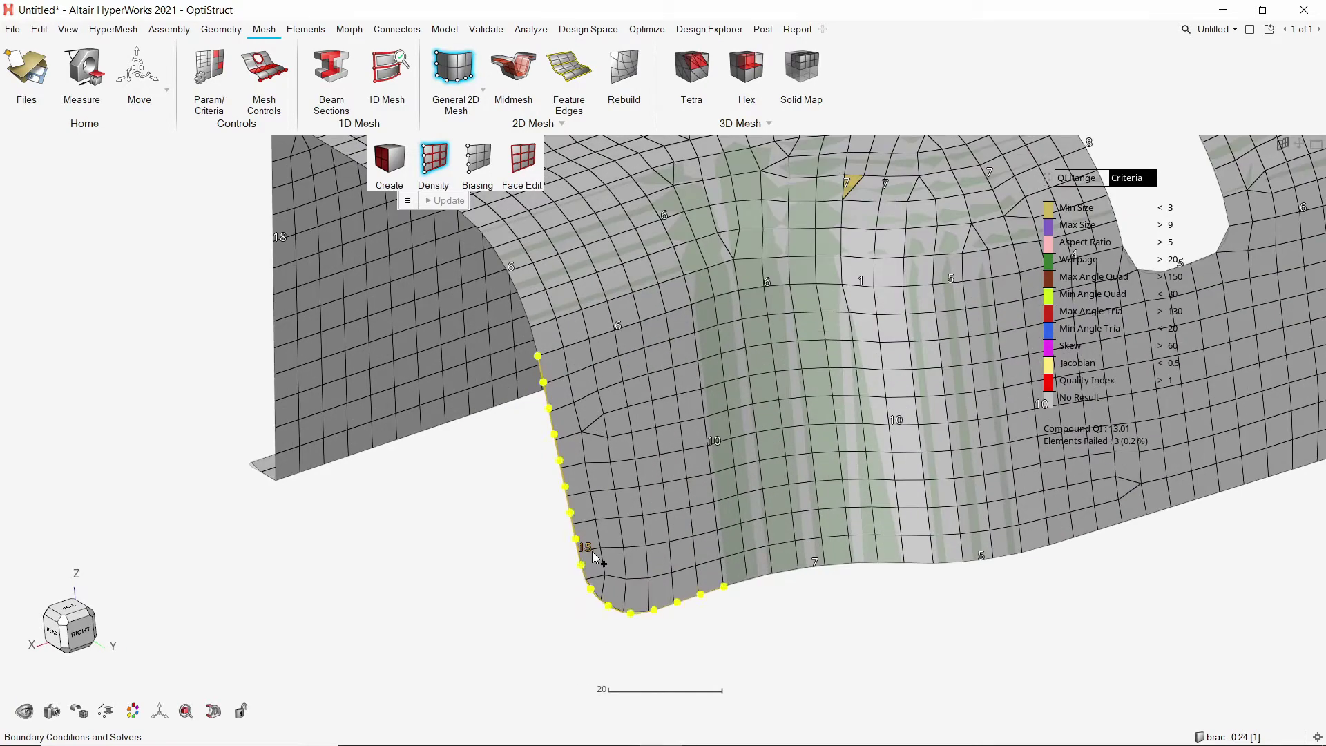
{"action": "right_click", "coordinate": [592, 552]}
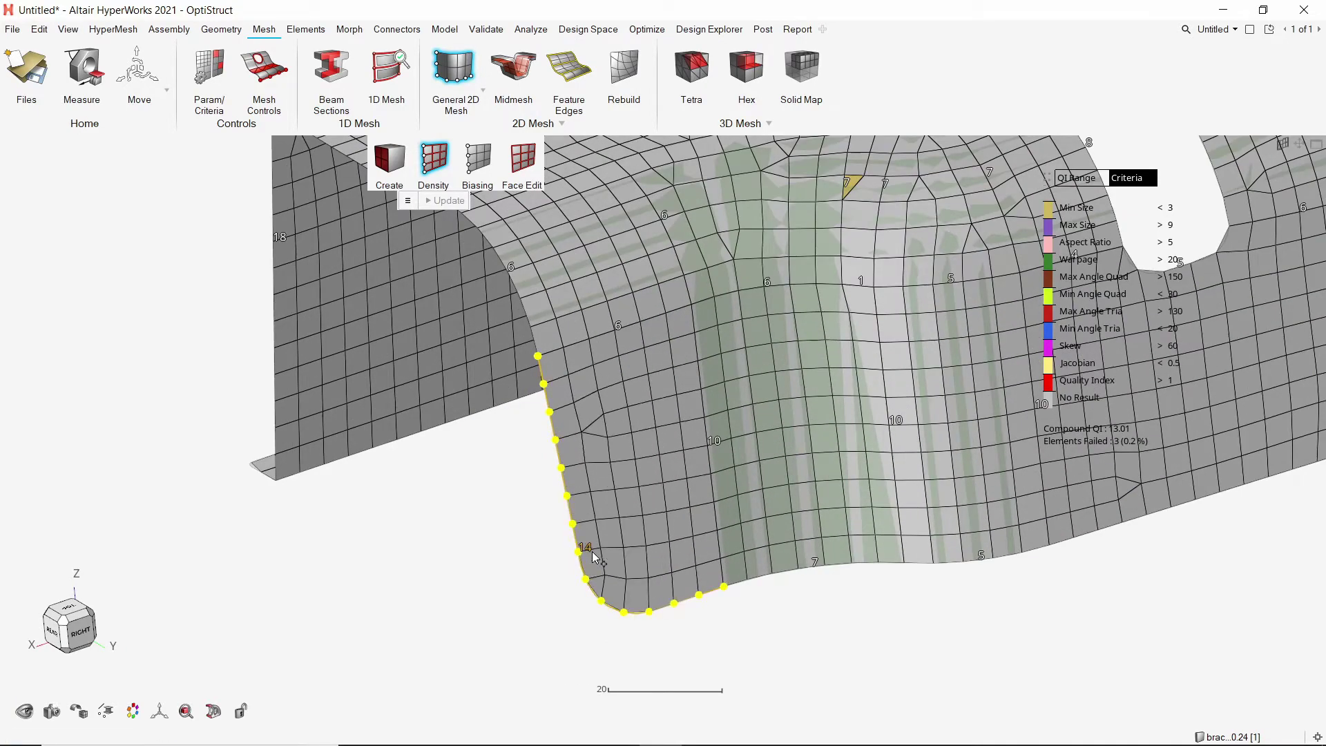
- Accept the 2D mesh, exit the meshing tool and turn off the geometry display to show only the elements
{"action": "right_click", "coordinate": [454, 513]}
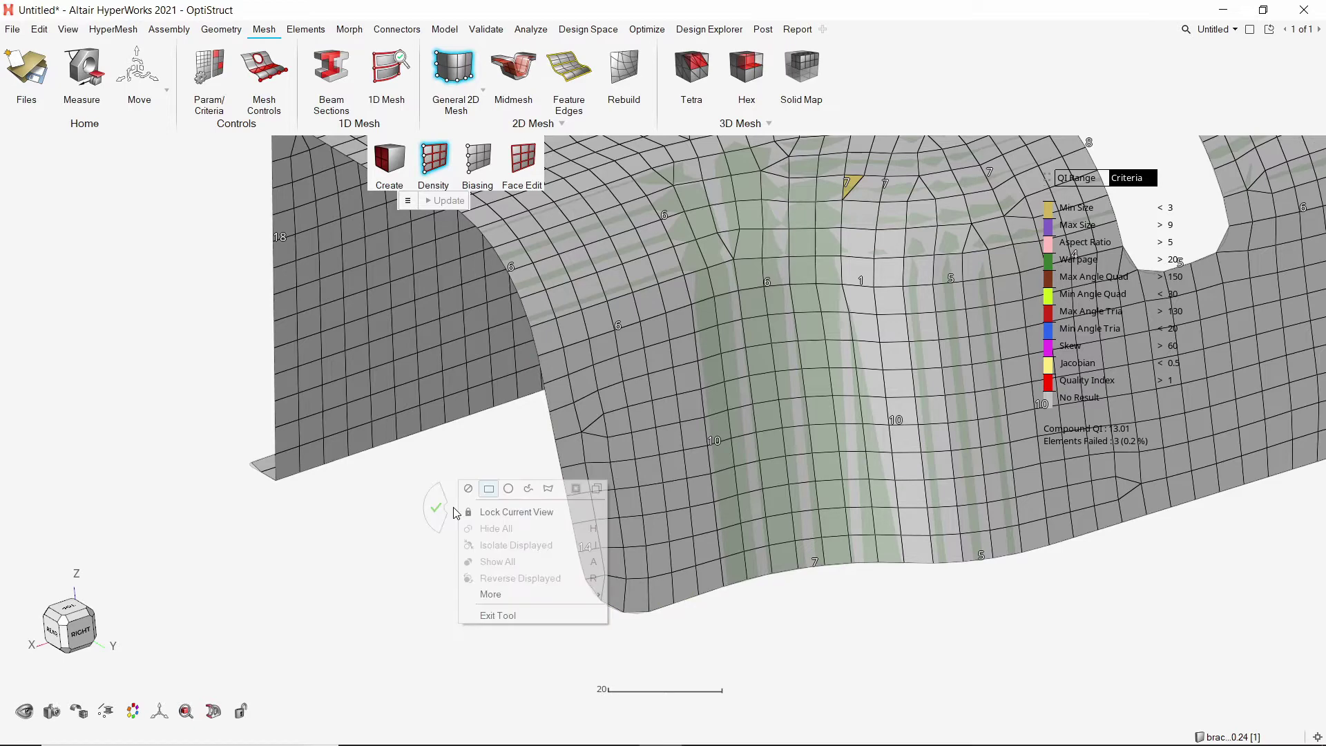
{"action": "left_click", "coordinate": [430, 512]}
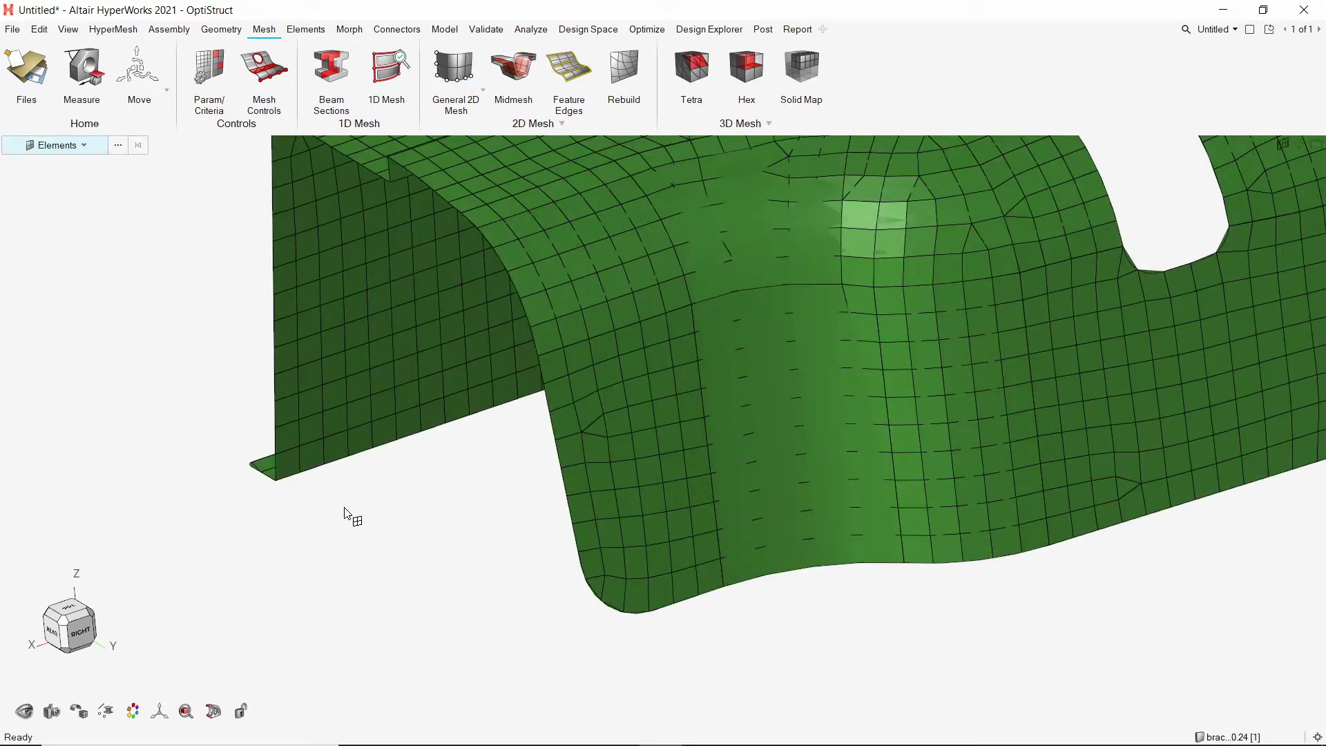
{"action": "mouse_move", "coordinate": [76, 716]}
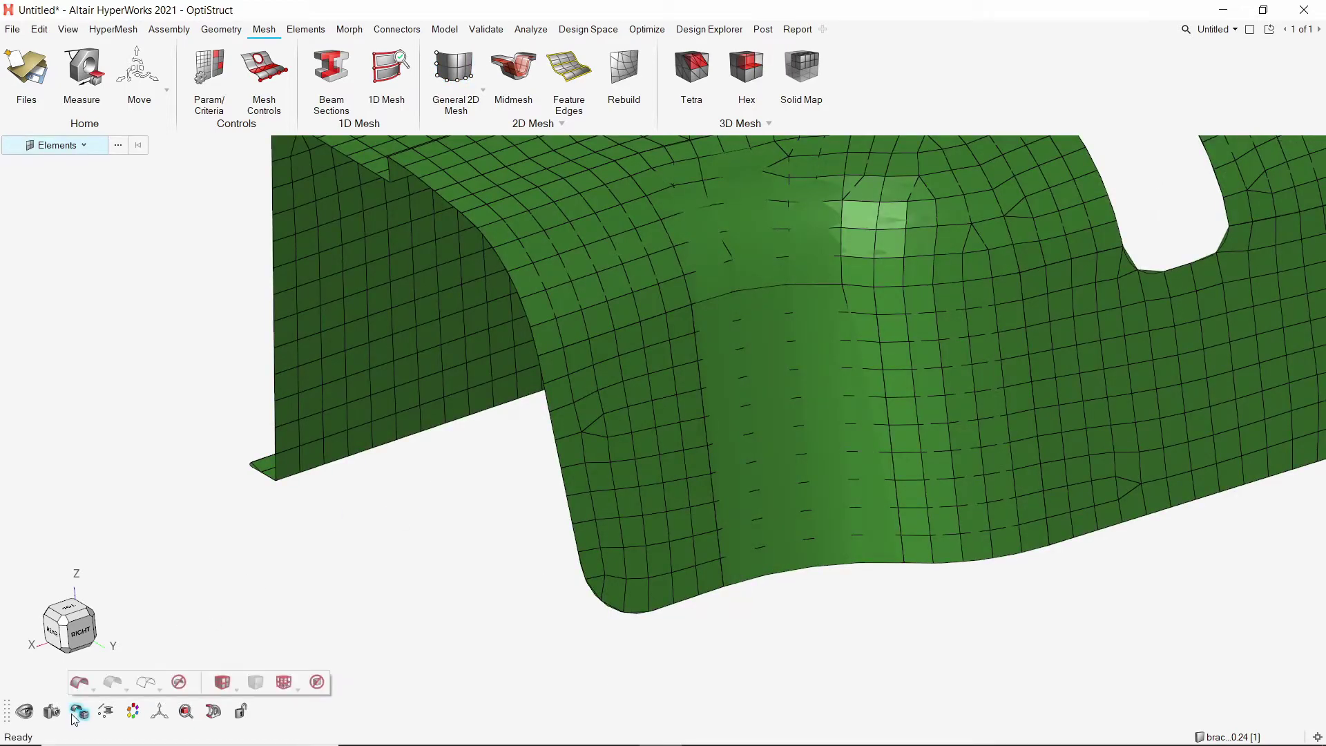
{"action": "left_click", "coordinate": [179, 683]}
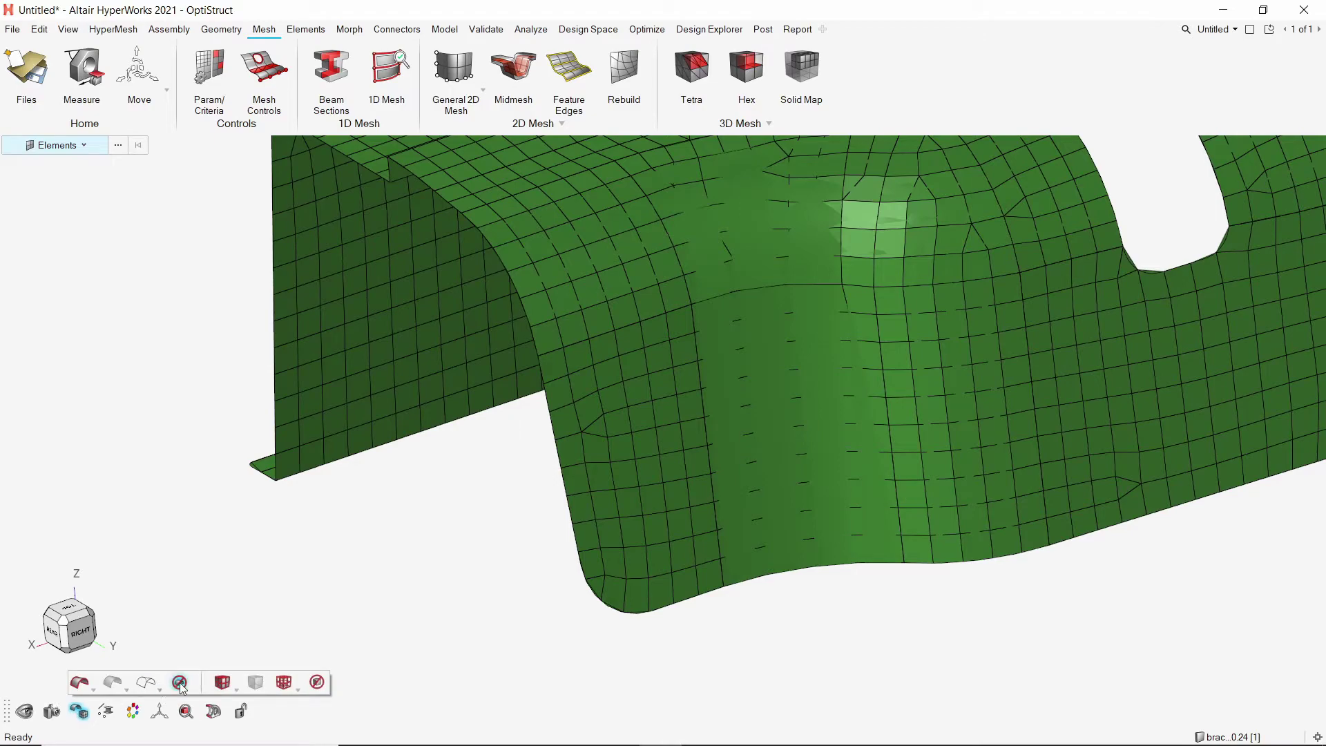
{"action": "scroll", "coordinate": [767, 413], "scroll_direction": "down", "scroll_amount": 5}
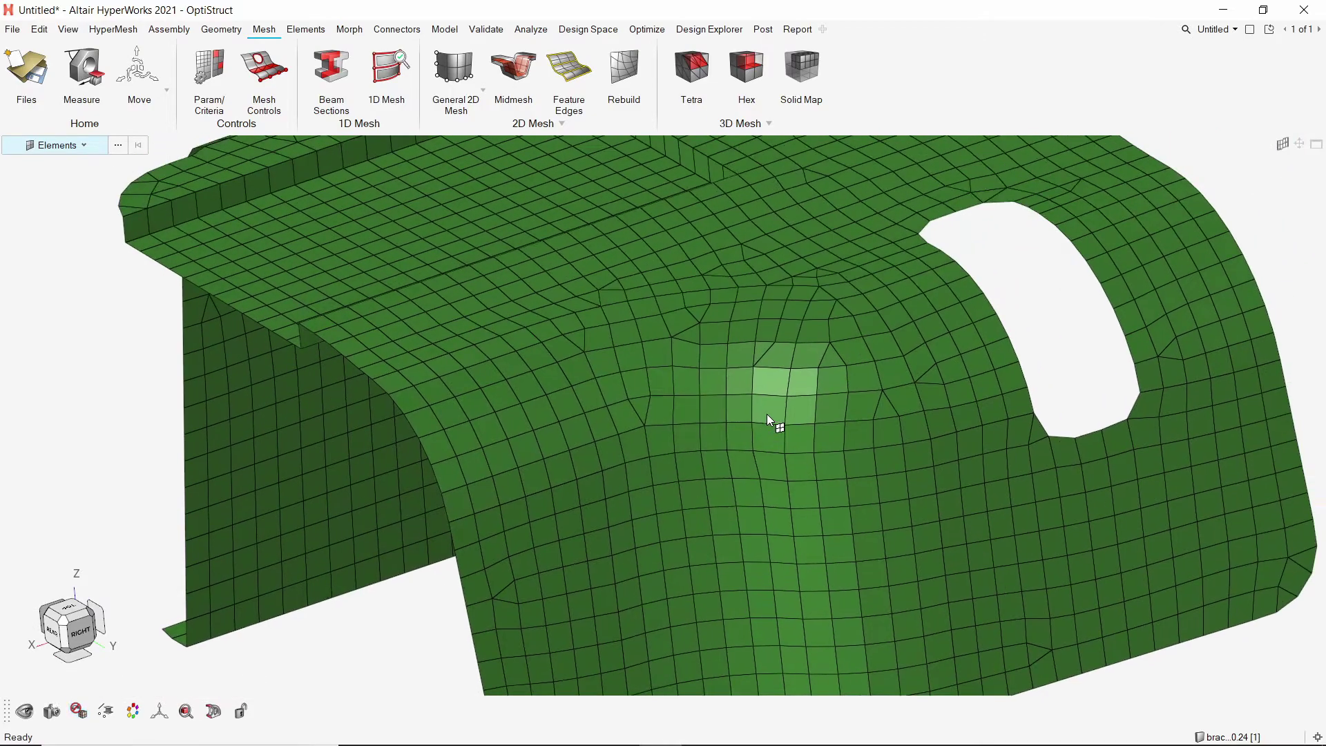
{"action": "right_click_drag", "start_coordinate": [767, 413], "coordinate": [806, 426]}
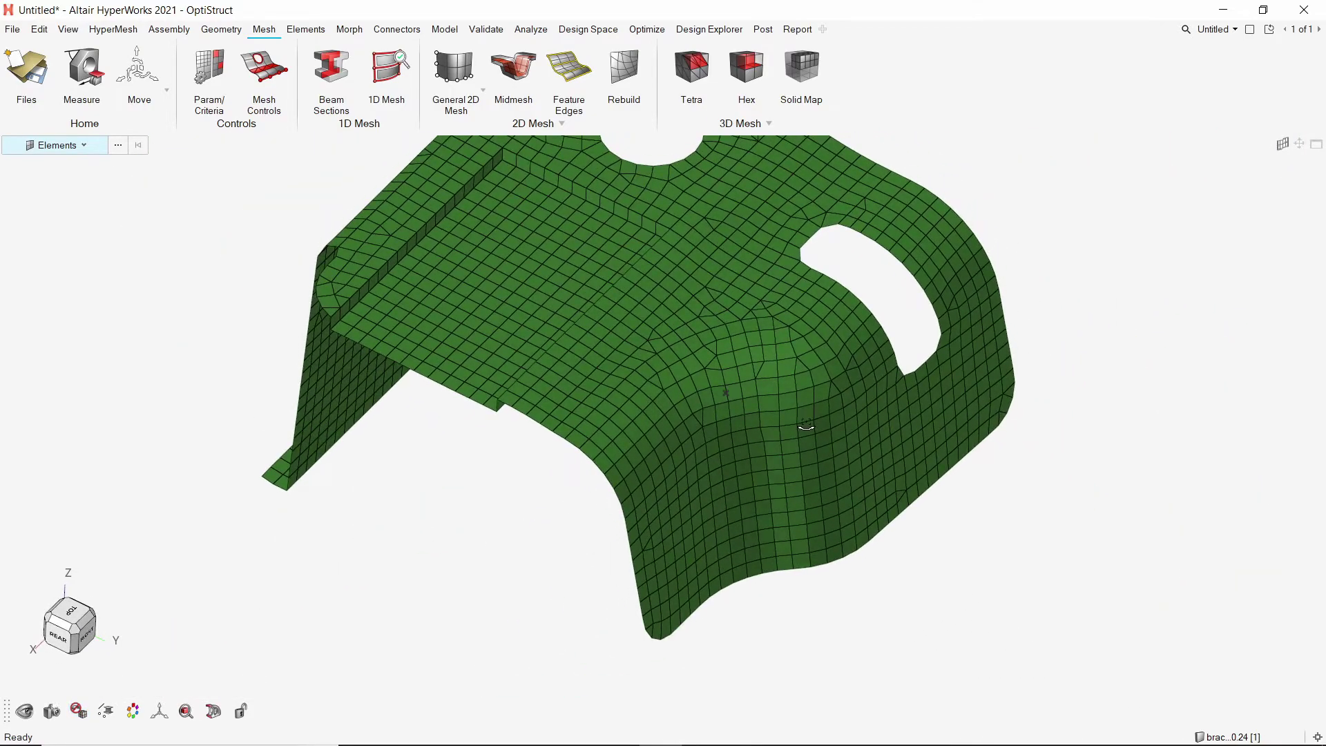
- Rebuild the patch of elements around the failed element at the top of the bulge on the curved wall
{"action": "left_click", "coordinate": [629, 76]}
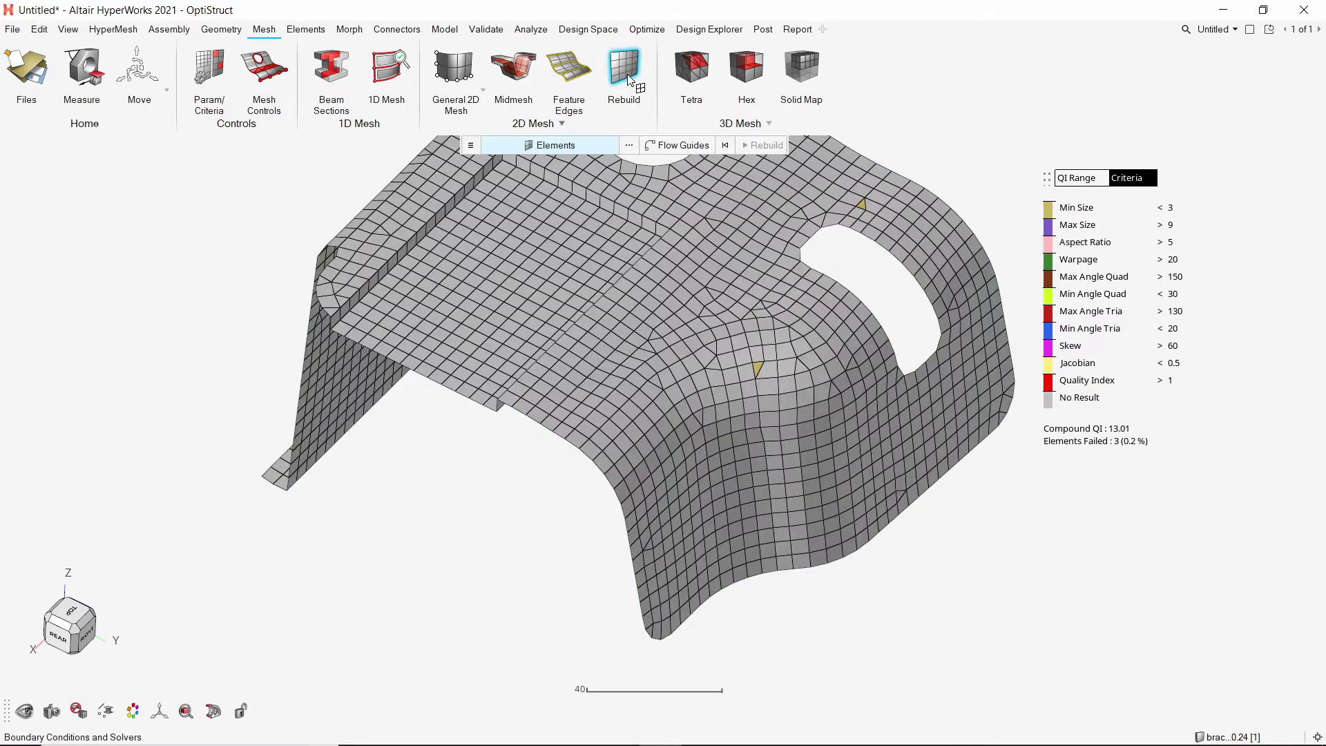
{"action": "left_click_drag", "start_coordinate": [714, 337], "coordinate": [828, 428]}
{"action": "scroll", "coordinate": [828, 428], "scroll_direction": "up", "scroll_amount": 3}
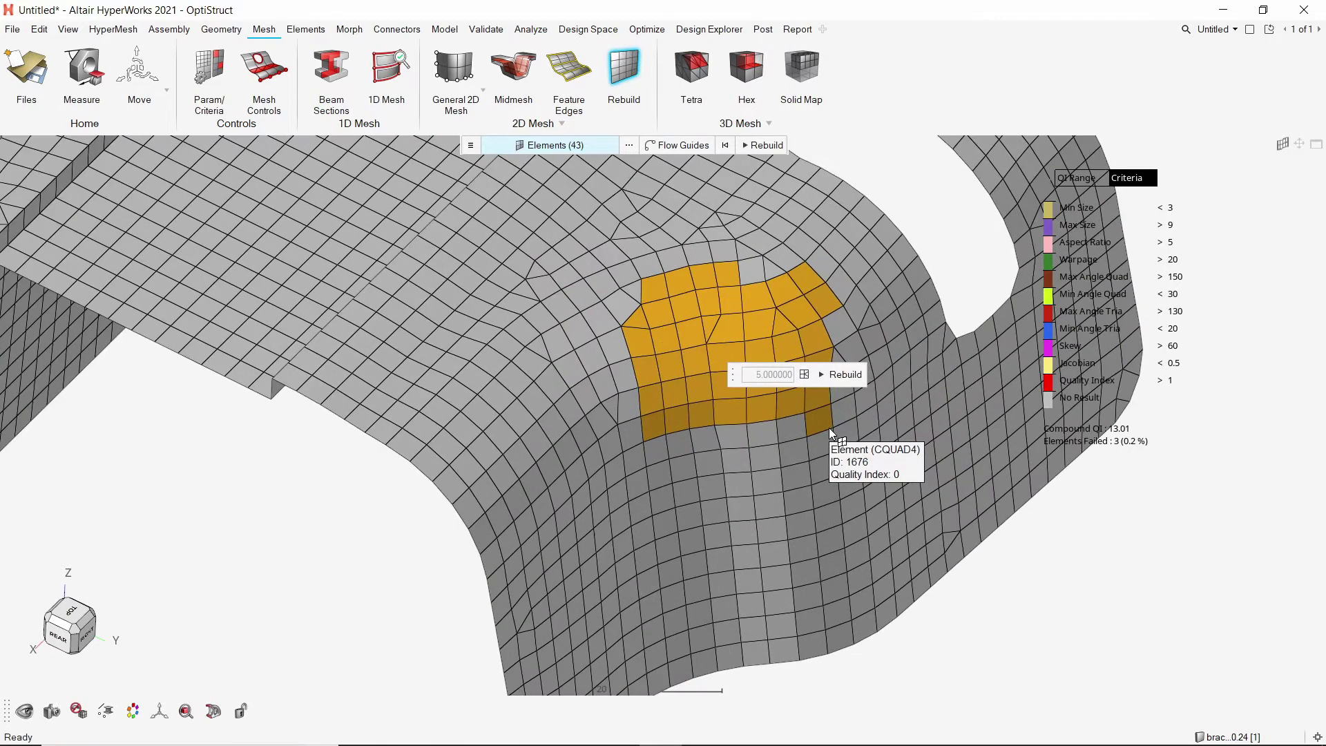
{"action": "left_click", "coordinate": [832, 378]}
- Review the Rebuild tool's mesh parameters, including geometry cleanup, fillets, flanges, 2D holes, quality correction and special components
{"action": "mouse_move", "coordinate": [830, 378]}
{"action": "right_mouse_down"}
{"action": "mouse_move", "coordinate": [743, 402]}
{"action": "mouse_move", "coordinate": [744, 354]}
{"action": "right_mouse_up"}
{"action": "scroll", "coordinate": [730, 338], "scroll_direction": "up", "scroll_amount": 2}
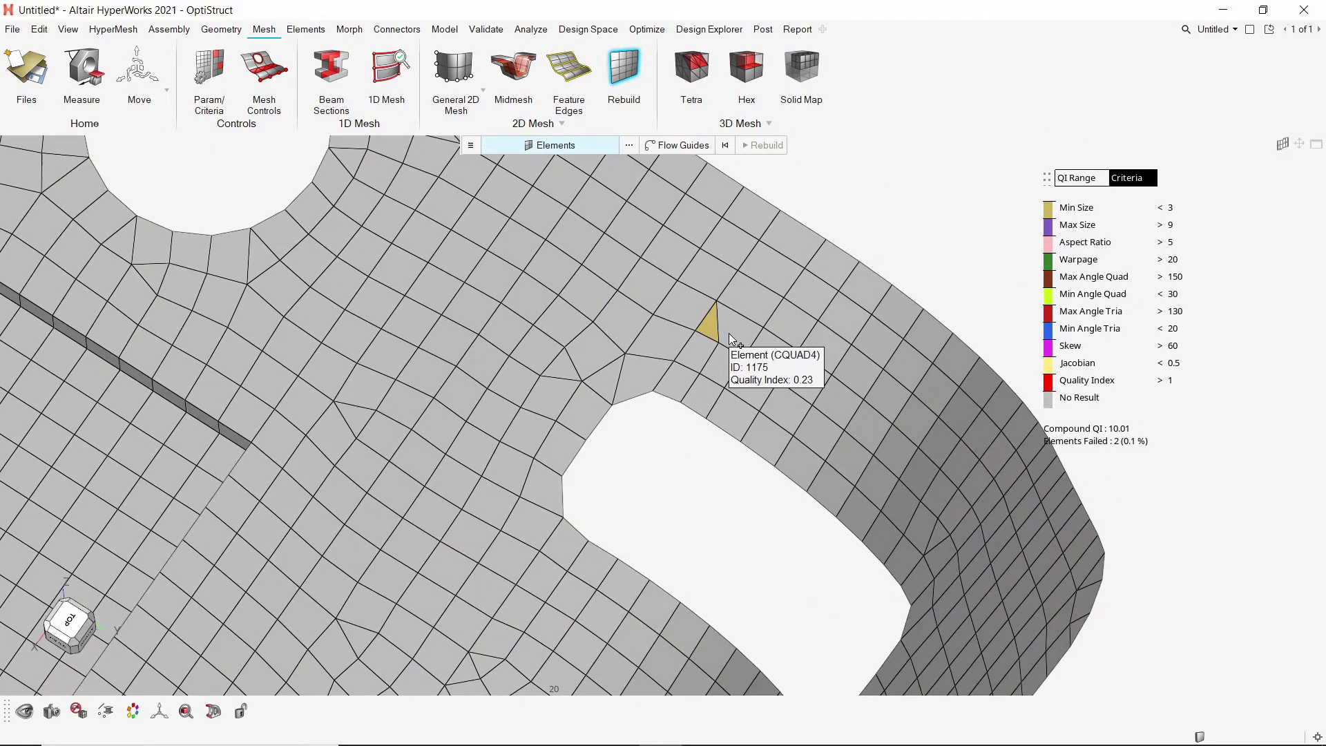
{"action": "left_click", "coordinate": [472, 147]}
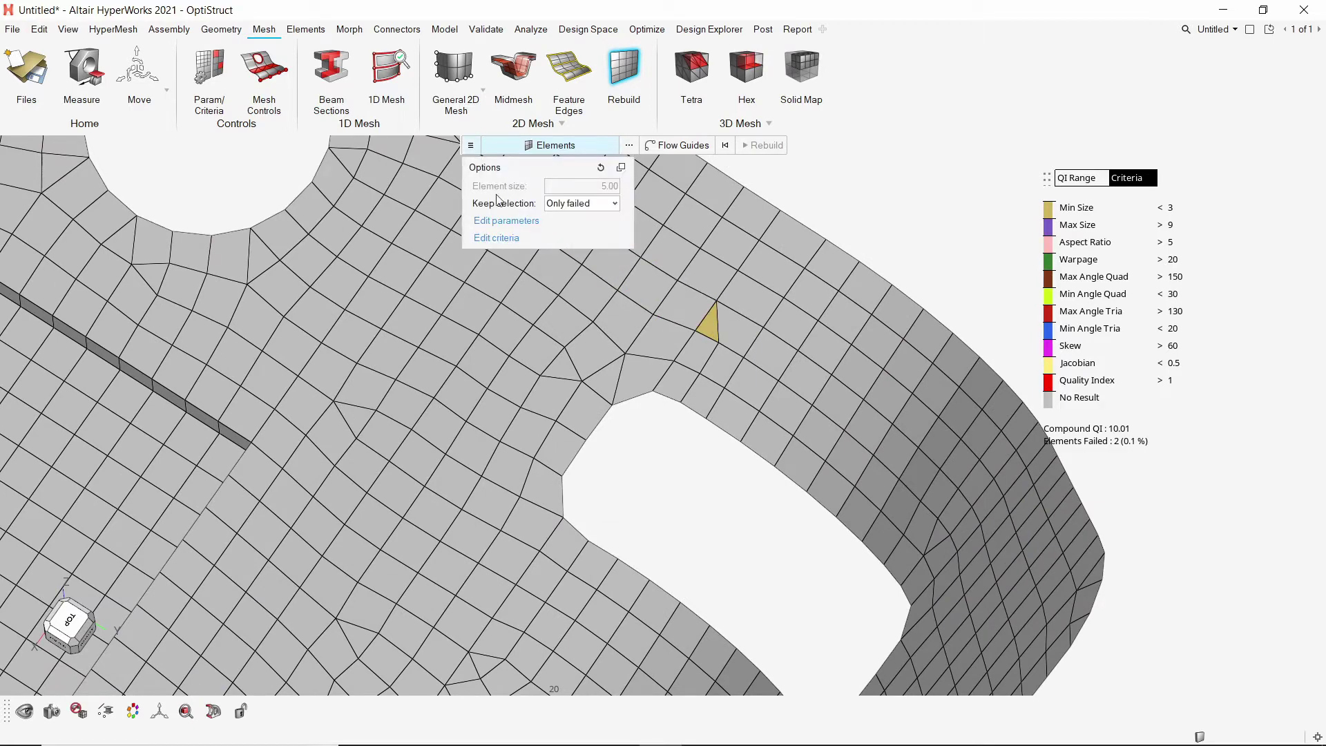
{"action": "left_click", "coordinate": [506, 224]}
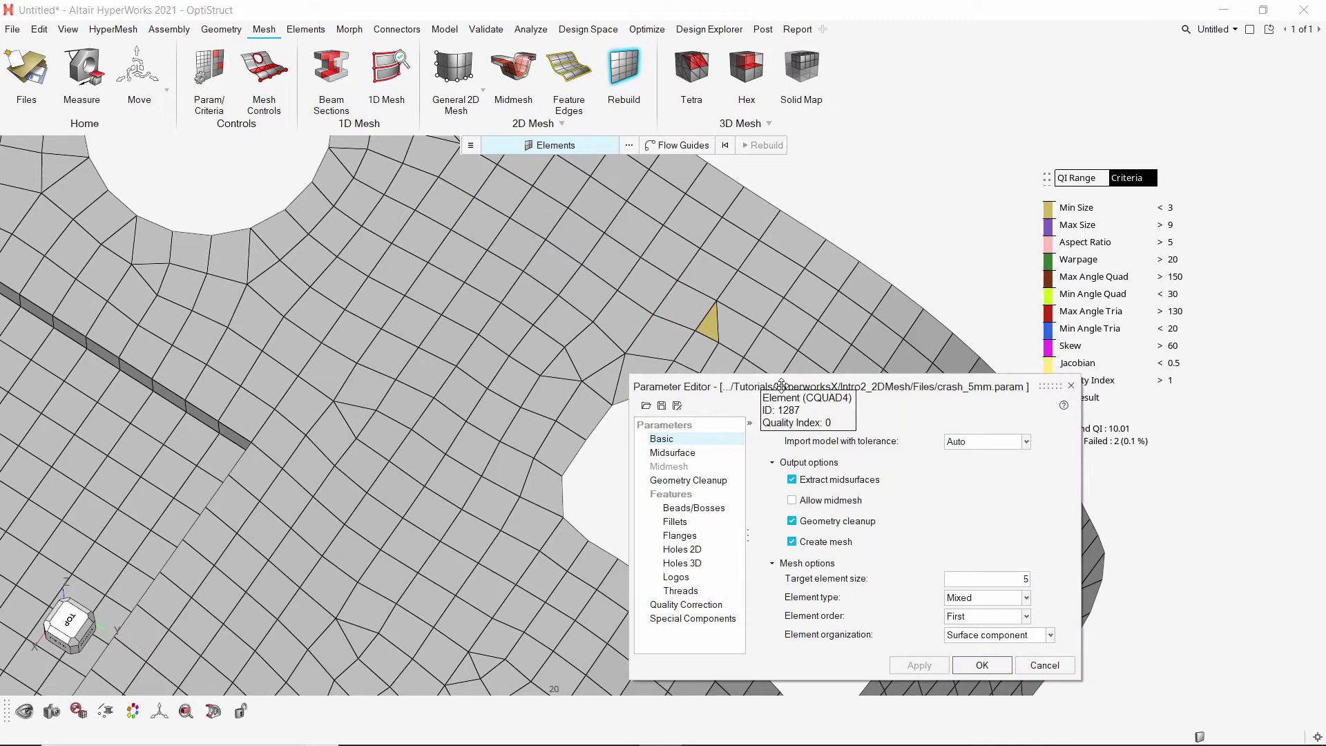
{"action": "left_click_drag", "start_coordinate": [781, 385], "coordinate": [543, 208]}
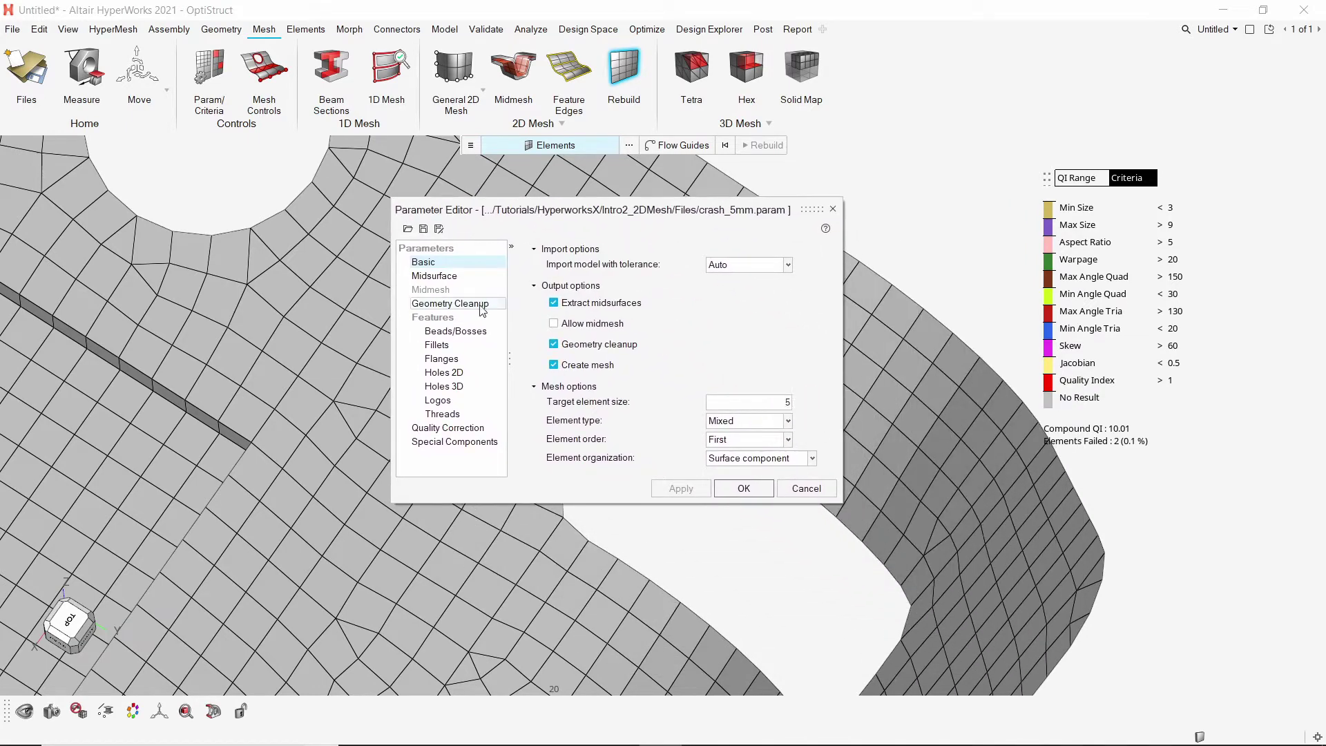
{"action": "left_click", "coordinate": [450, 303]}
{"action": "left_click", "coordinate": [436, 344]}
{"action": "left_click", "coordinate": [455, 360]}
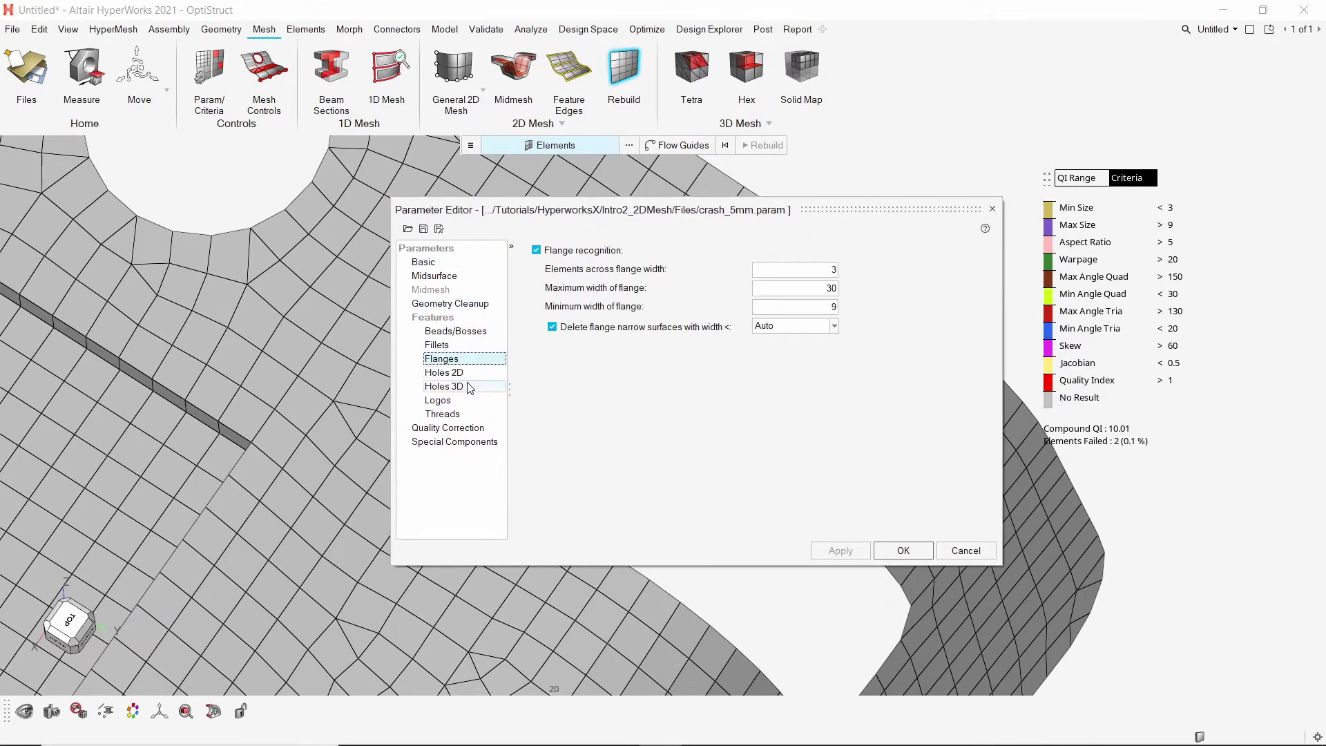
{"action": "left_click", "coordinate": [444, 373]}
{"action": "left_click", "coordinate": [448, 429]}
{"action": "left_click", "coordinate": [455, 442]}
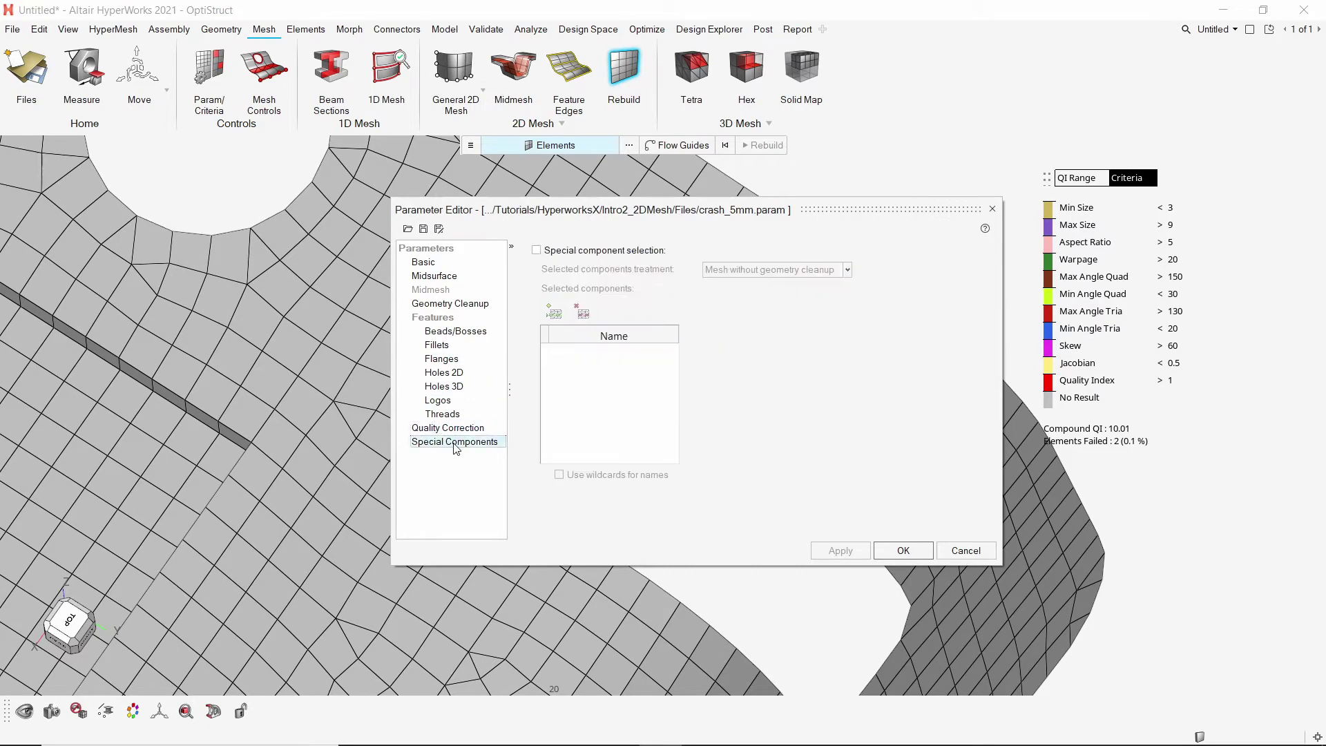
- Load the crash_5mm.param parameters file and accept it in the Parameter Editor
{"action": "left_click", "coordinate": [408, 229]}
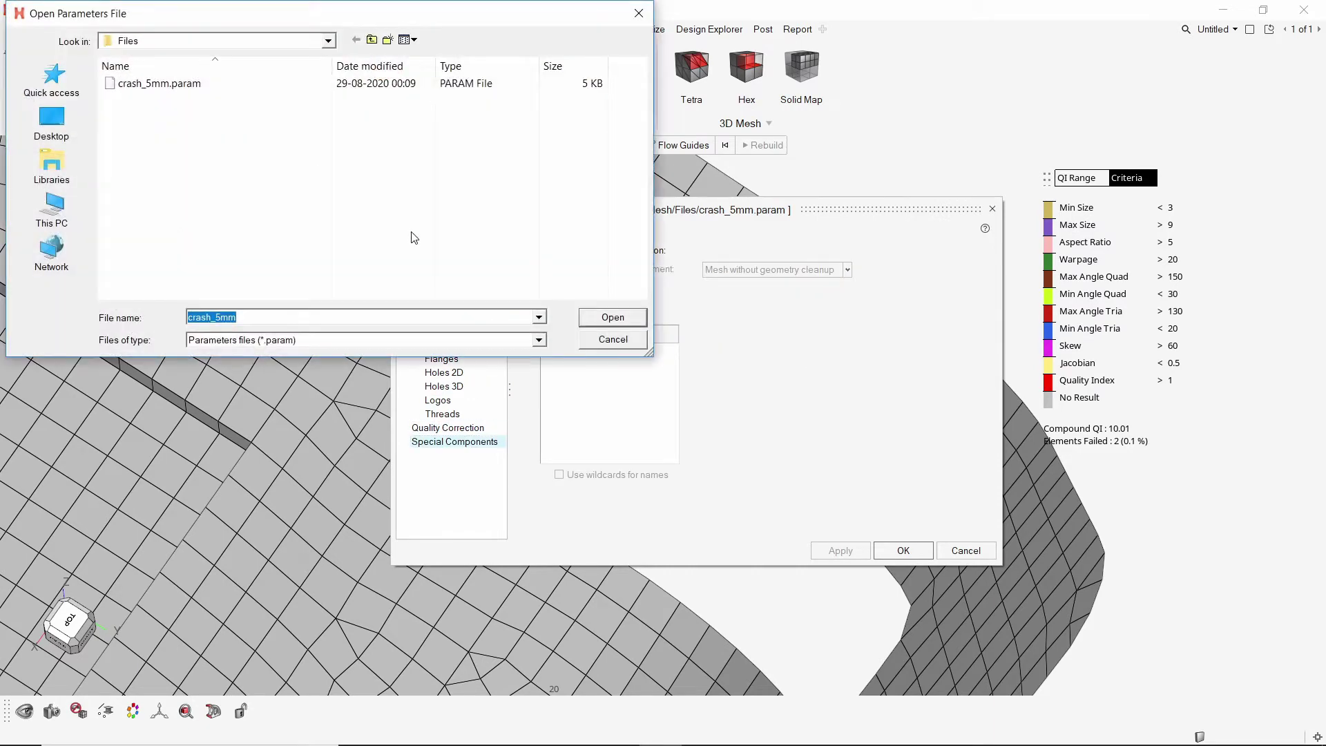
{"action": "double_click", "coordinate": [192, 84]}
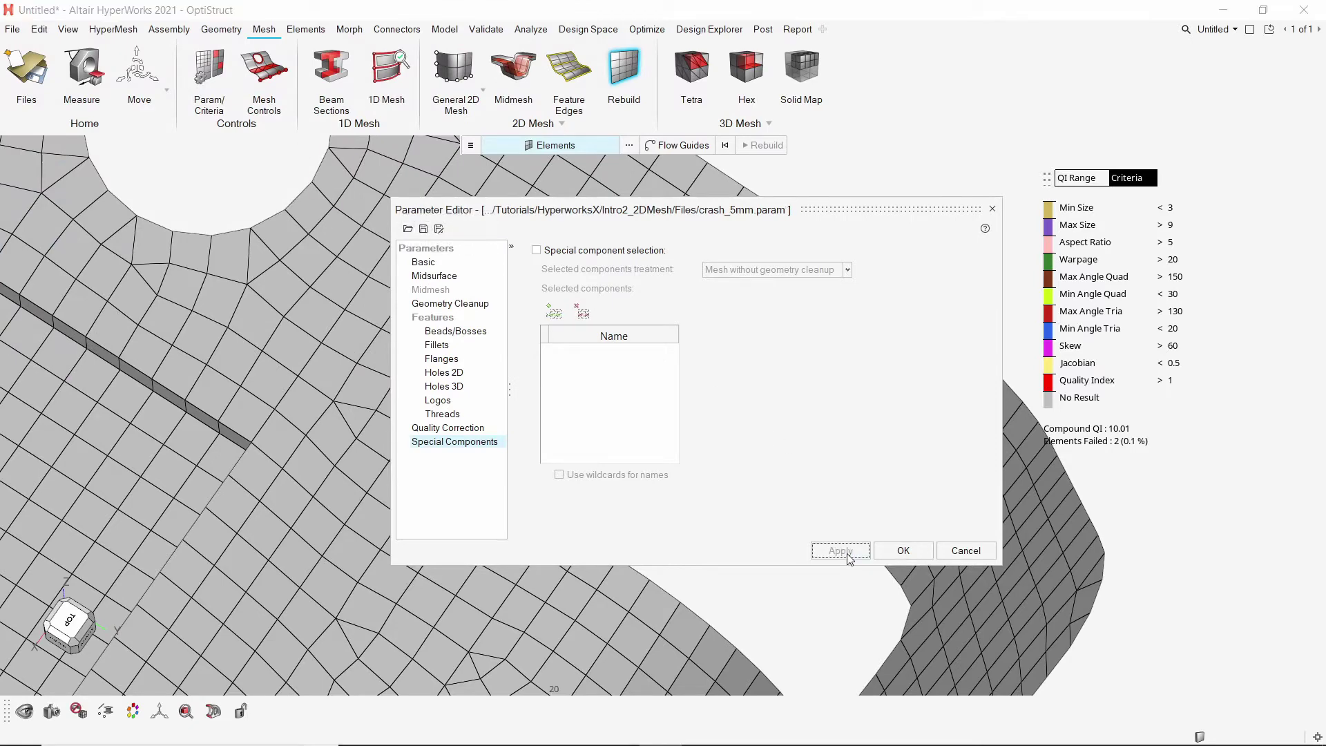
{"action": "left_click", "coordinate": [897, 553]}
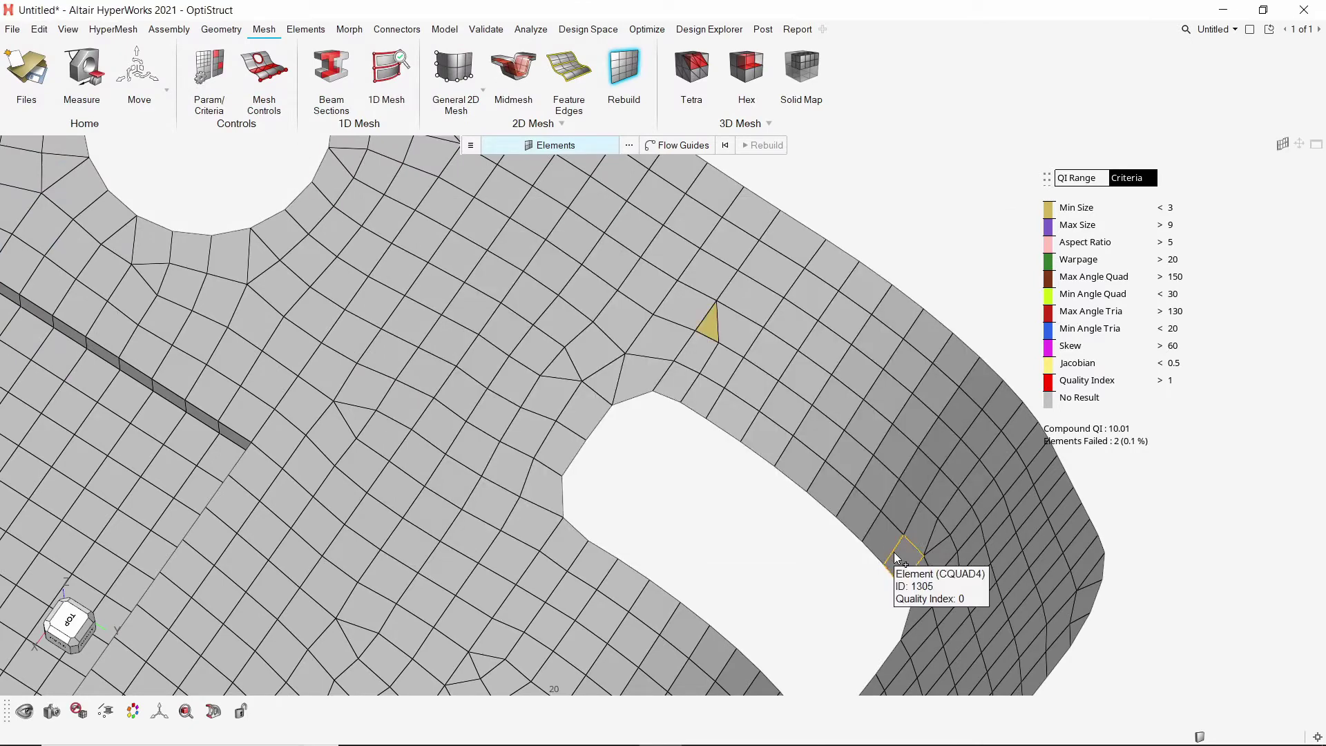
- Load the crash_5mm.criteria file in the Criteria Editor for the Rebuild tool, and apply and accept it
{"action": "left_click", "coordinate": [469, 147]}
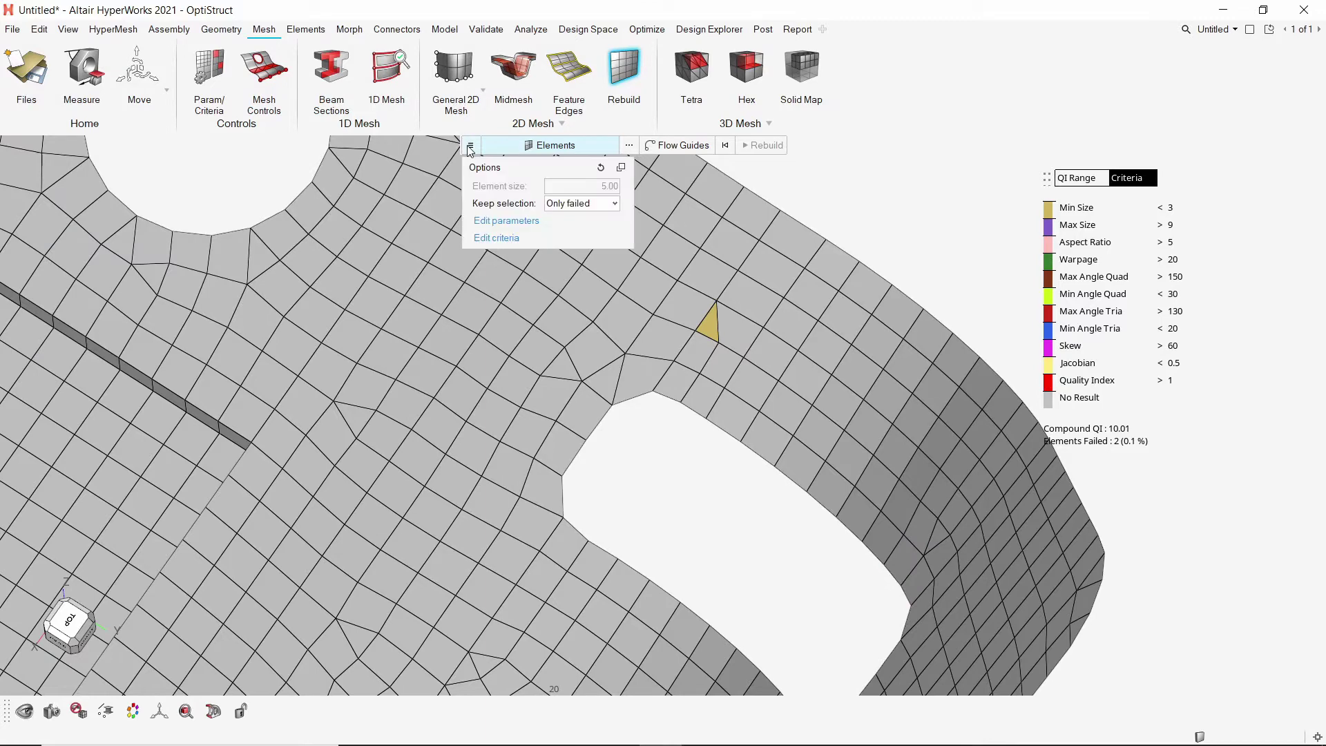
{"action": "left_click", "coordinate": [493, 237]}
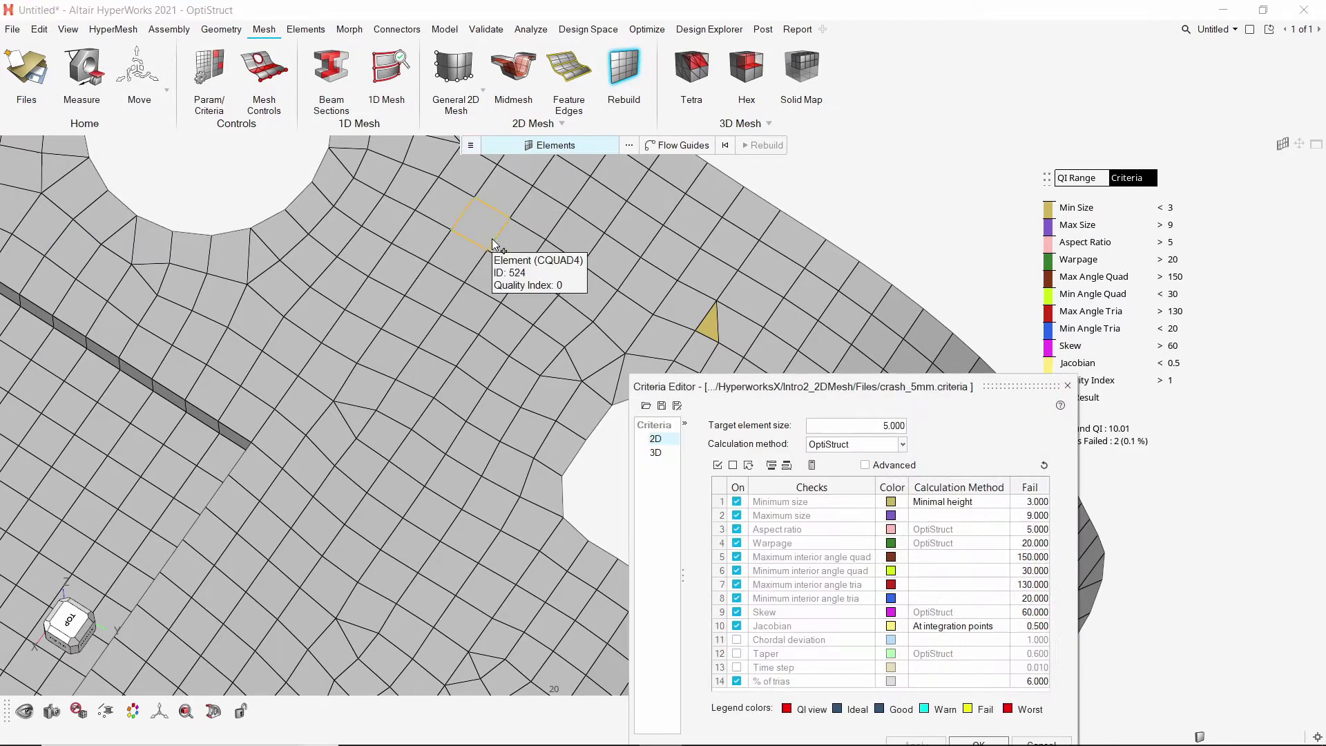
{"action": "left_click_drag", "start_coordinate": [747, 388], "coordinate": [586, 215]}
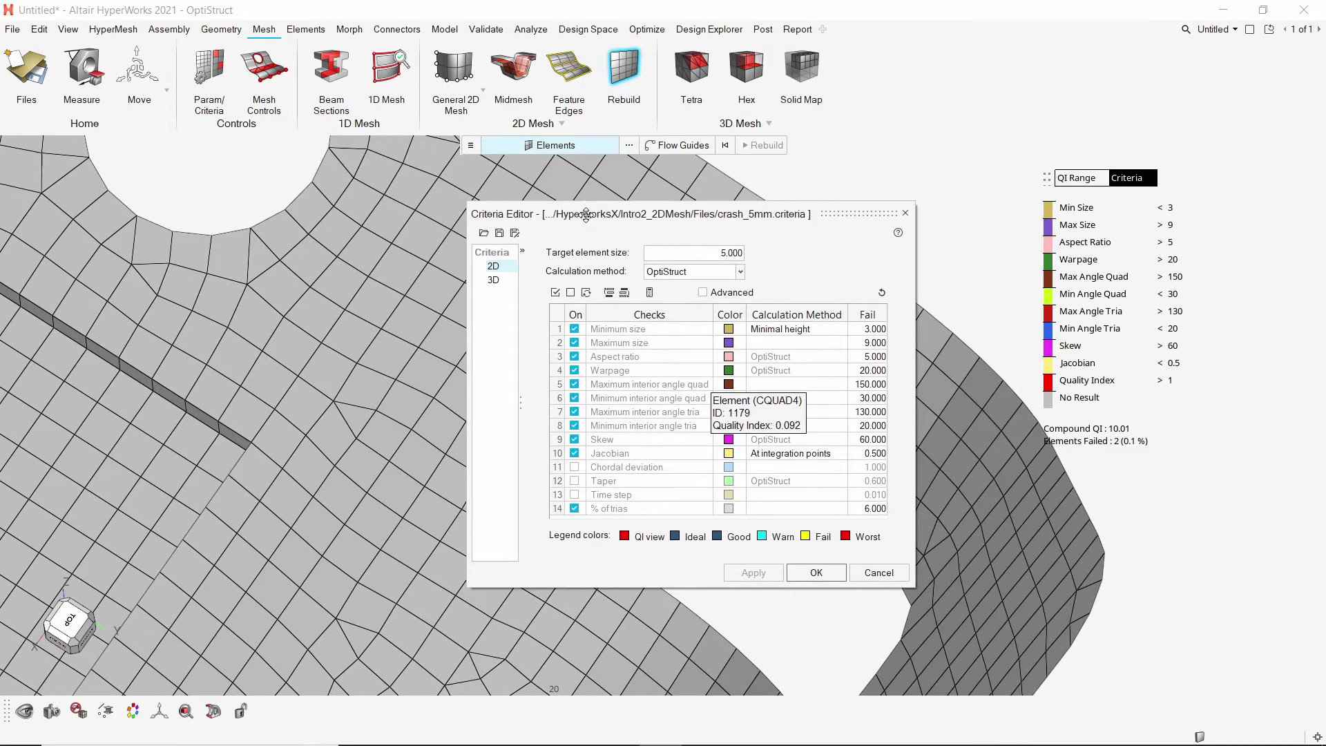
{"action": "left_click", "coordinate": [484, 233]}
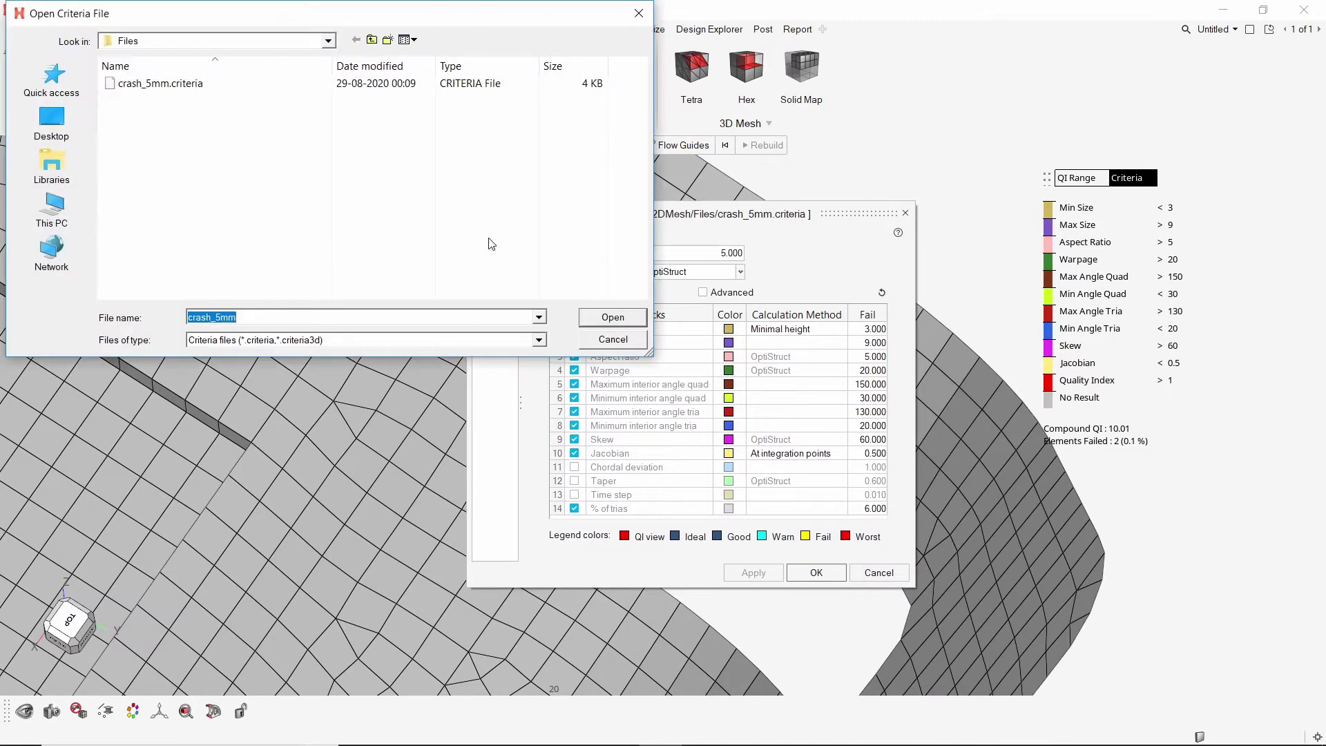
{"action": "double_click", "coordinate": [201, 83]}
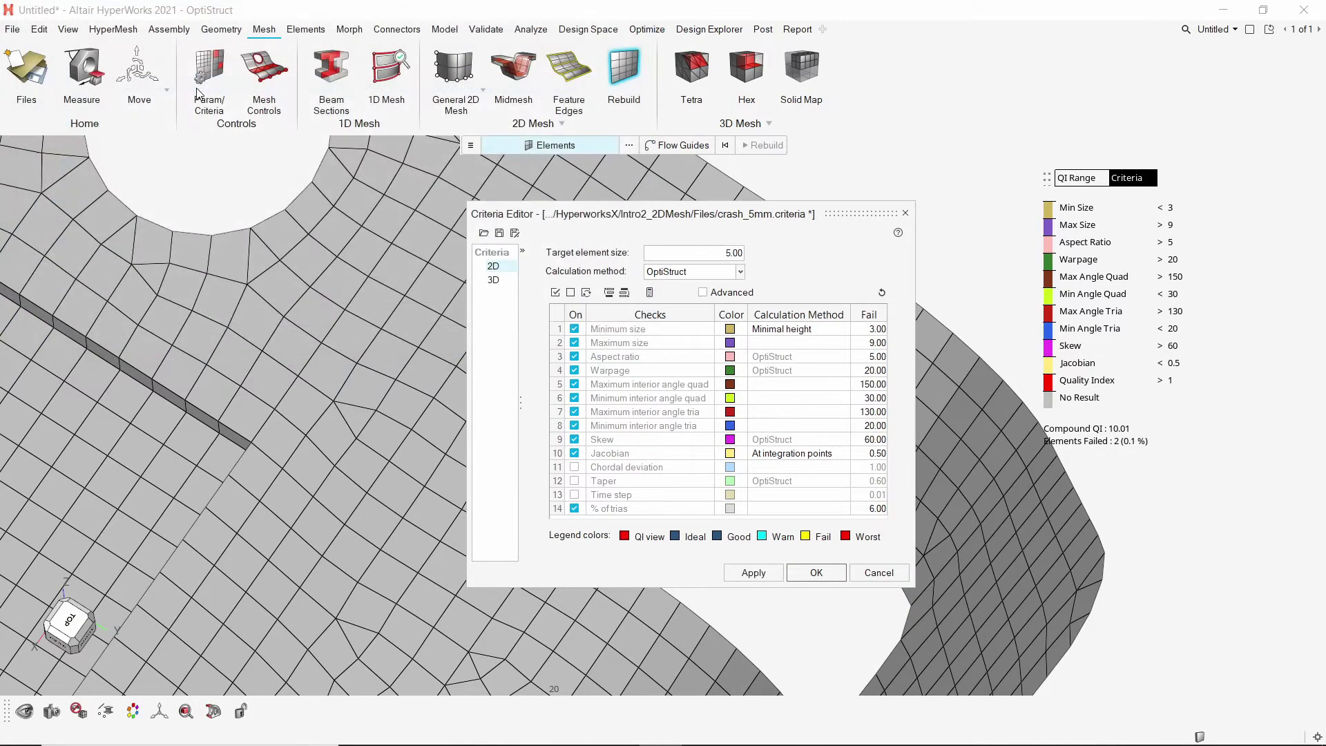
{"action": "left_click", "coordinate": [771, 575]}
{"action": "left_click", "coordinate": [817, 574]}
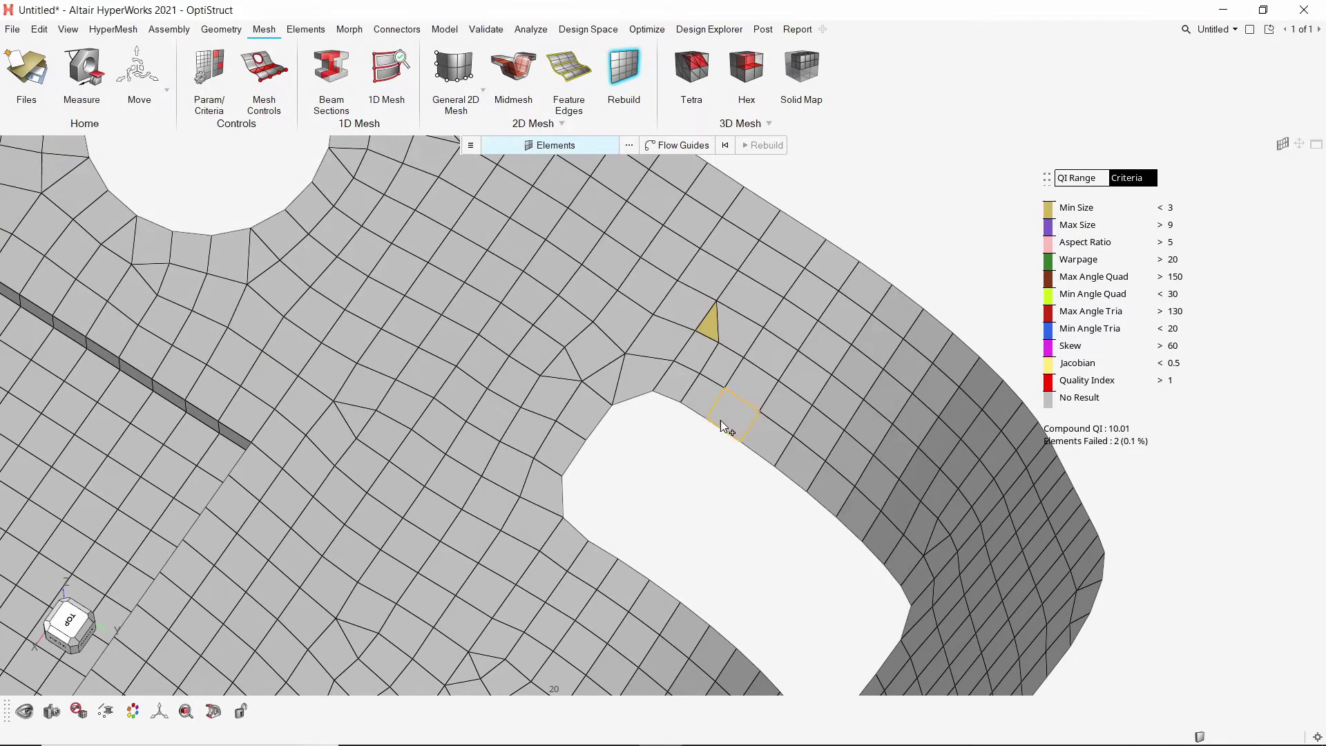
- Rebuild the patch of elements around the failed element beside the upper end of the curved slot
{"action": "left_click_drag", "start_coordinate": [587, 211], "coordinate": [871, 483]}
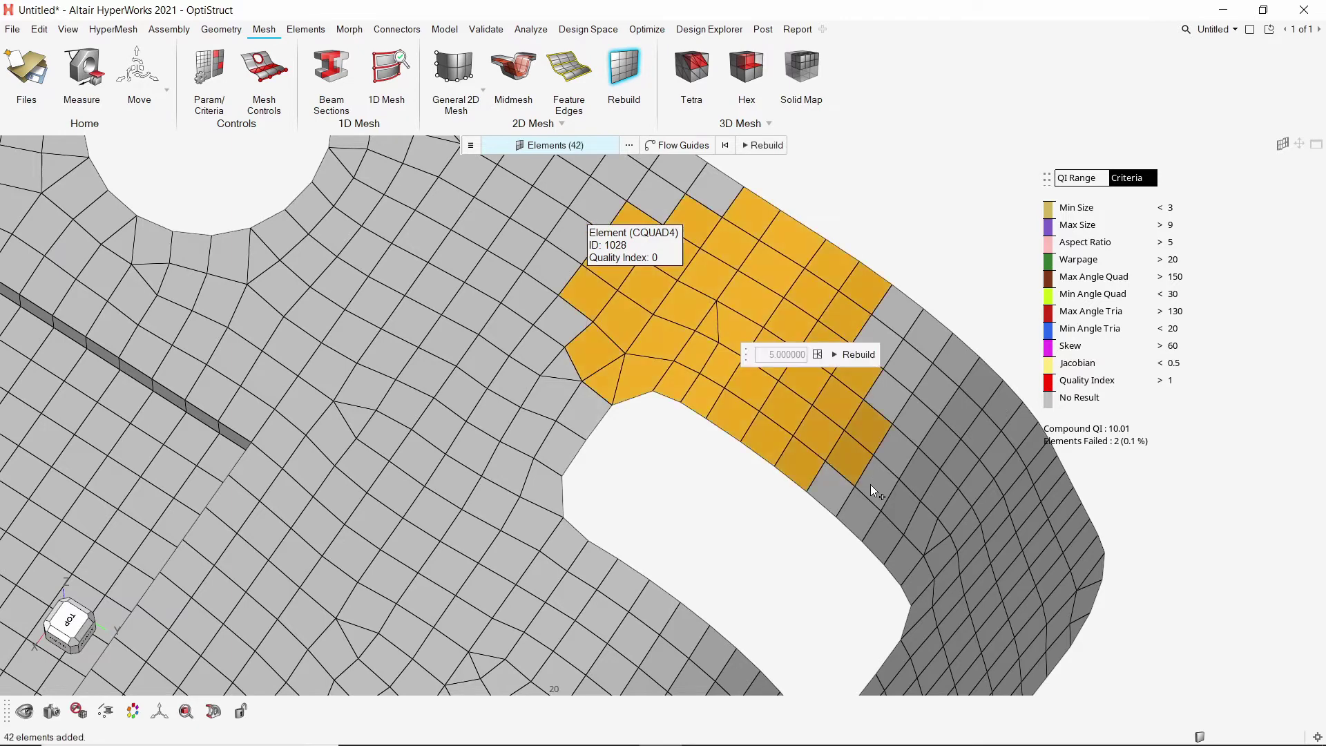
{"action": "left_click", "coordinate": [864, 356]}
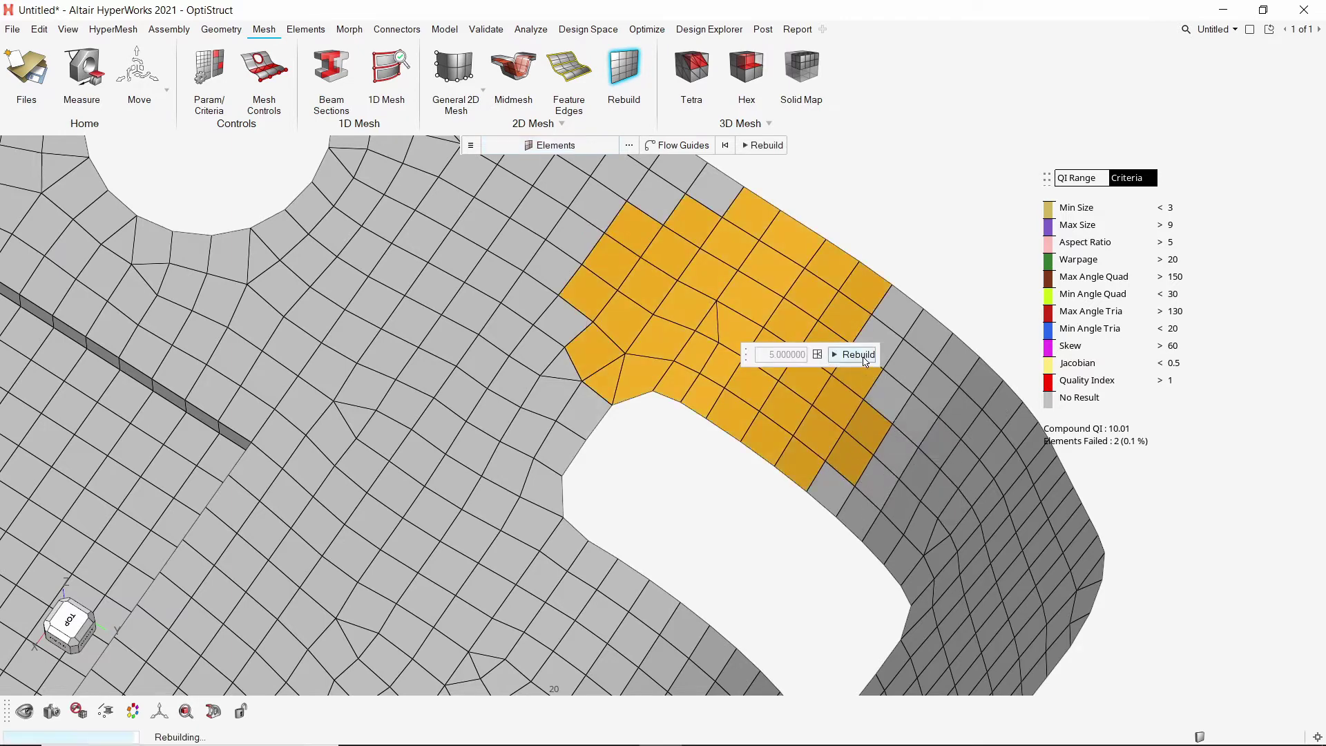
{"action": "mouse_move", "coordinate": [682, 385]}
- Rebuild the patch of elements around the failed element at the rounded corner near the circular hole
{"action": "key", "text": "f"}
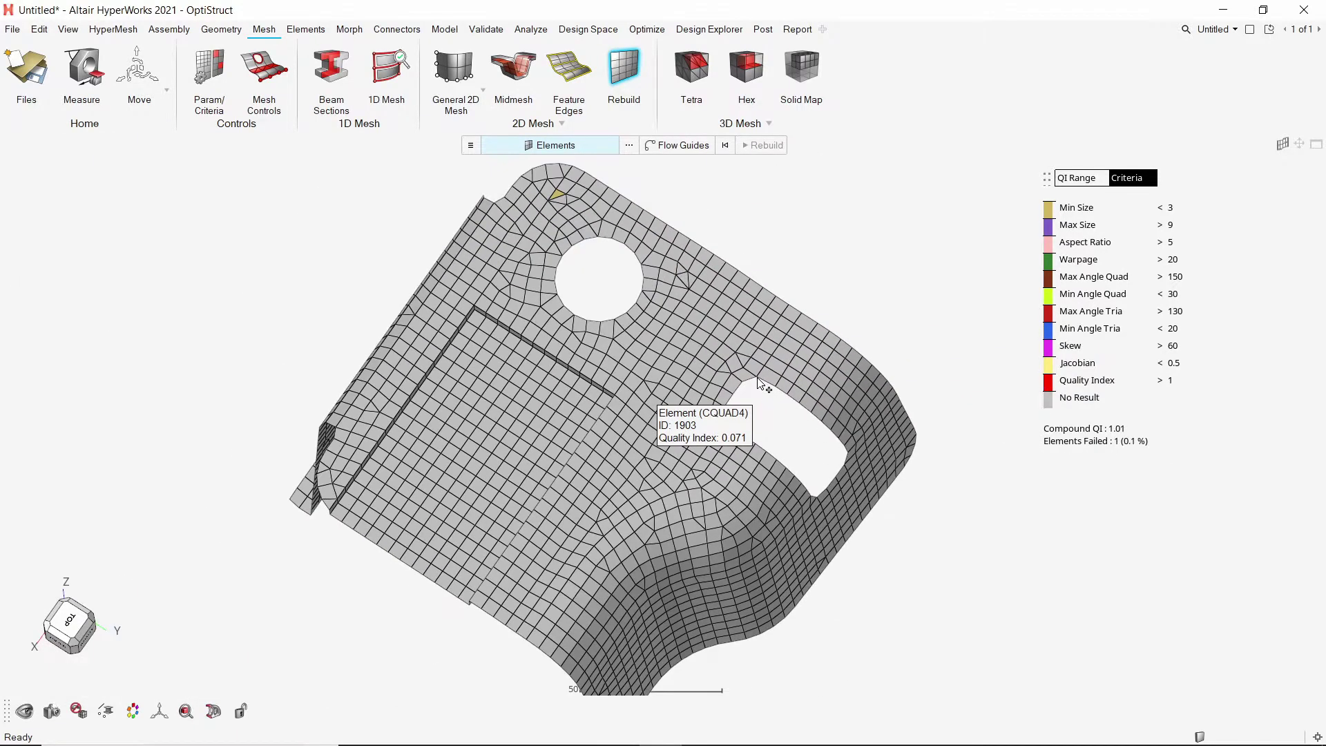
{"action": "scroll", "coordinate": [532, 228], "scroll_direction": "up", "scroll_amount": 4}
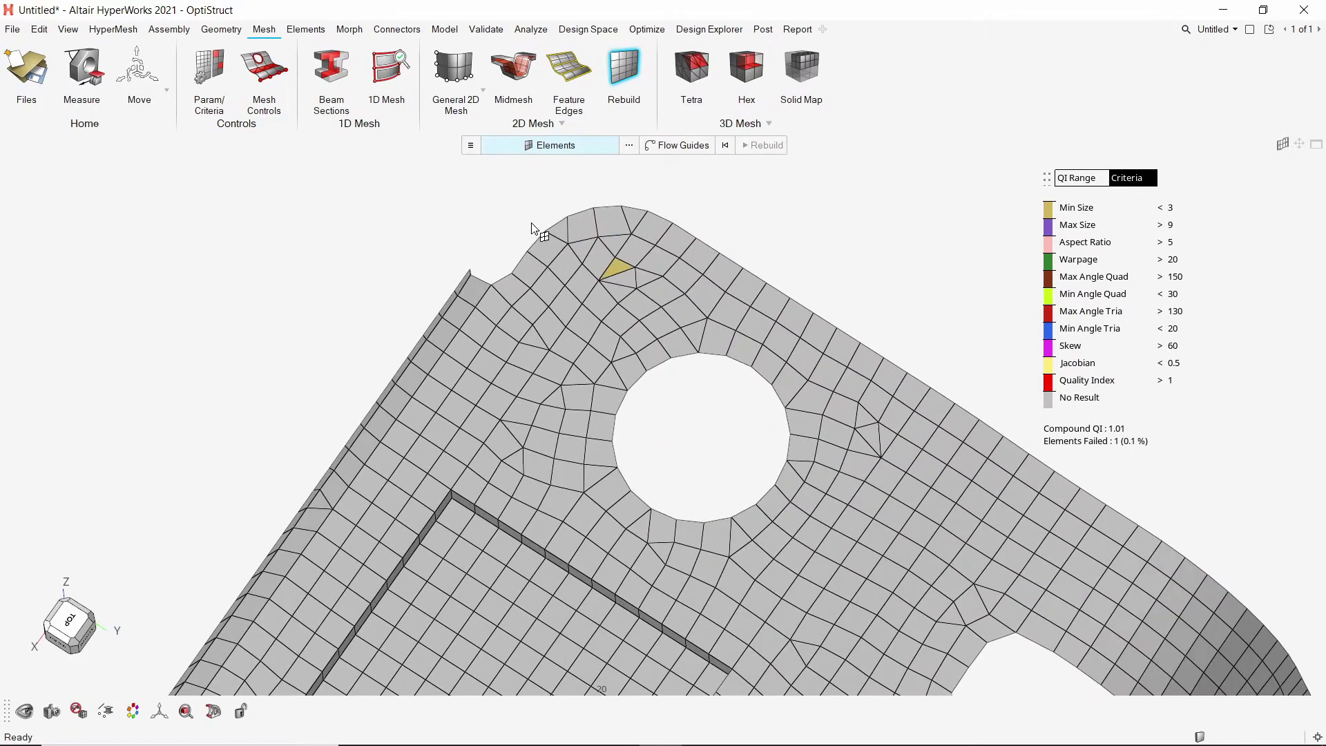
{"action": "left_click_drag", "start_coordinate": [532, 228], "coordinate": [725, 345]}
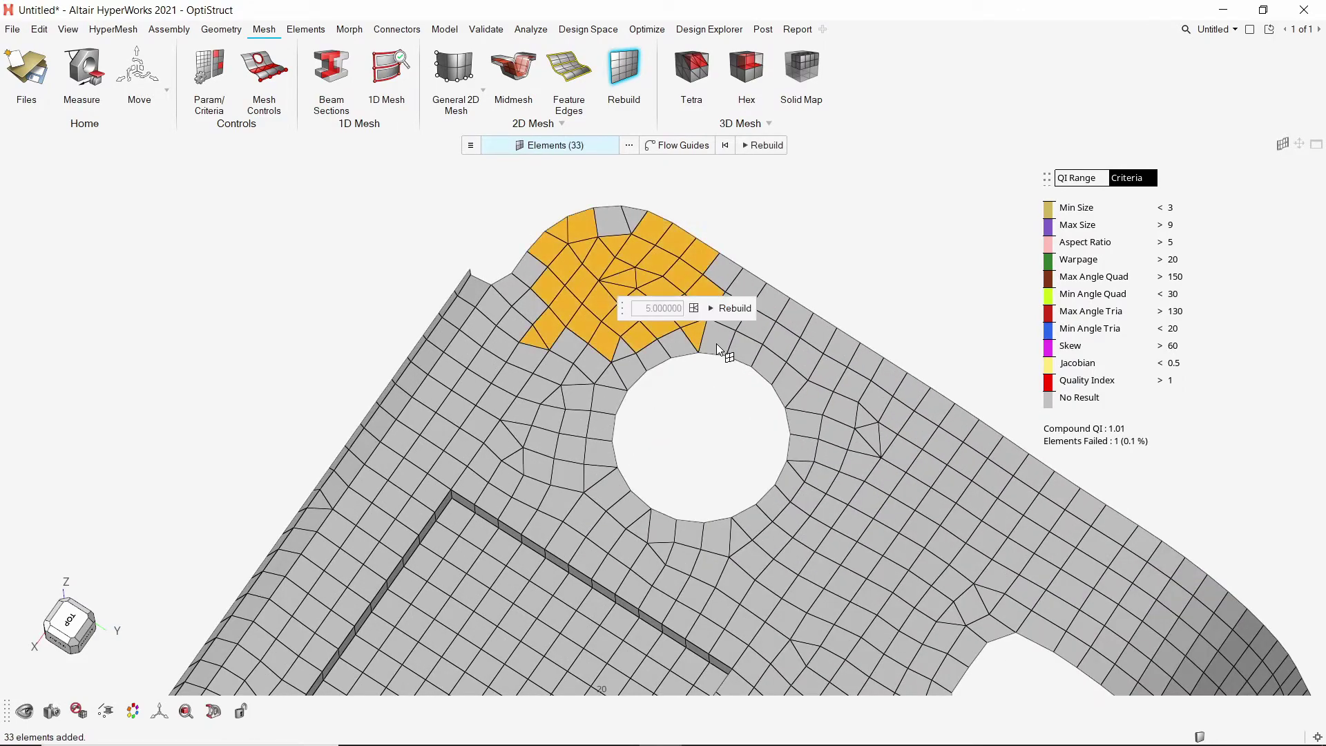
{"action": "left_click", "coordinate": [735, 308]}
- Rebuild the mesh of the entire bracket with all of its elements selected
{"action": "scroll", "coordinate": [898, 442], "scroll_direction": "down", "scroll_amount": 3}
{"action": "middle_click_drag", "start_coordinate": [966, 464], "coordinate": [800, 441]}
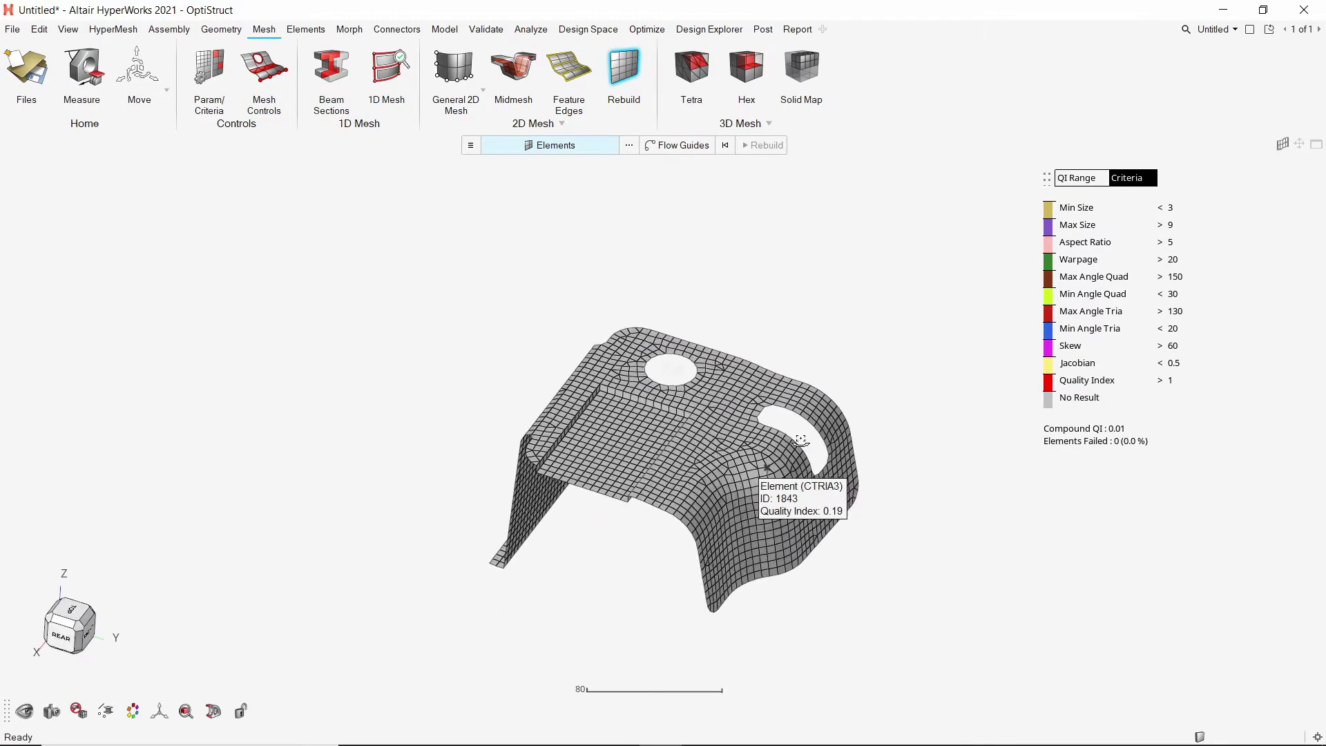
{"action": "left_click_drag", "start_coordinate": [410, 247], "coordinate": [929, 653]}
{"action": "left_click", "coordinate": [787, 501]}
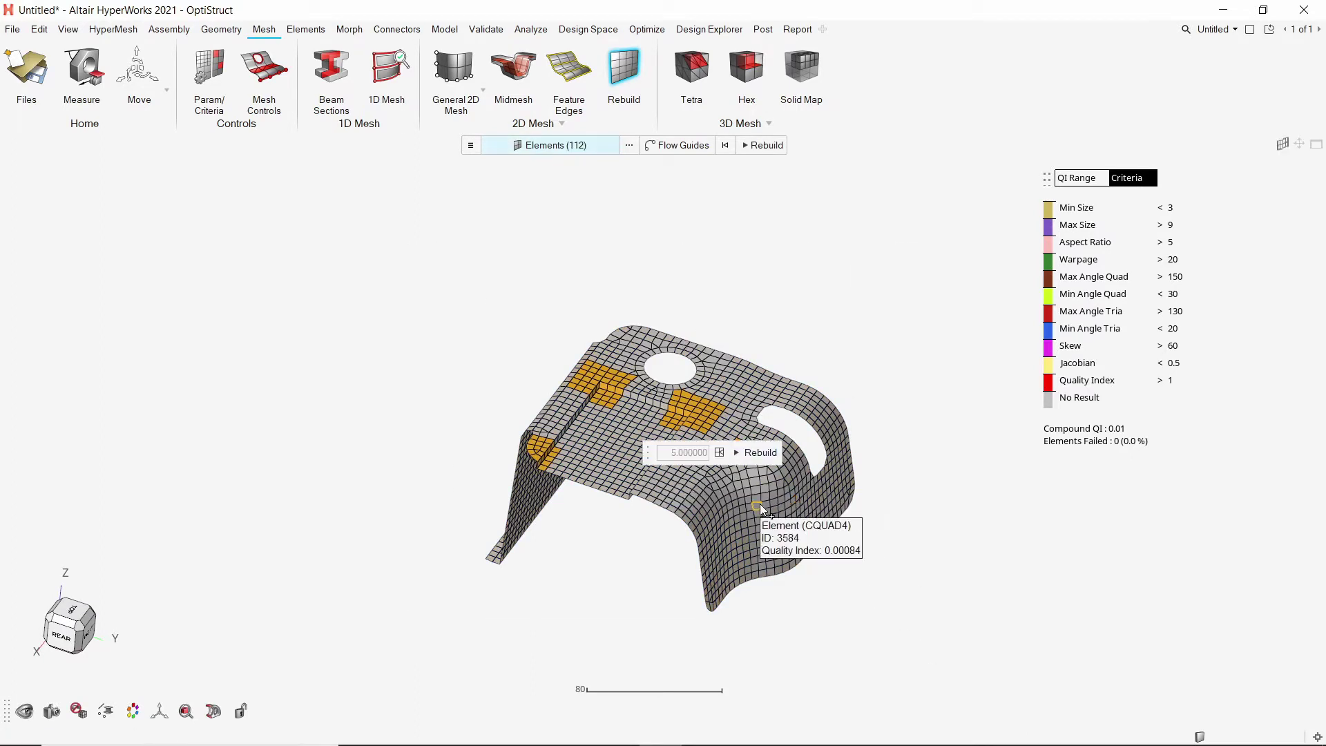
- Add a flow guide through 16 locations along the bend, running from the bracket's open edge to the curved slot
{"action": "scroll", "coordinate": [697, 418], "scroll_direction": "up", "scroll_amount": 5}
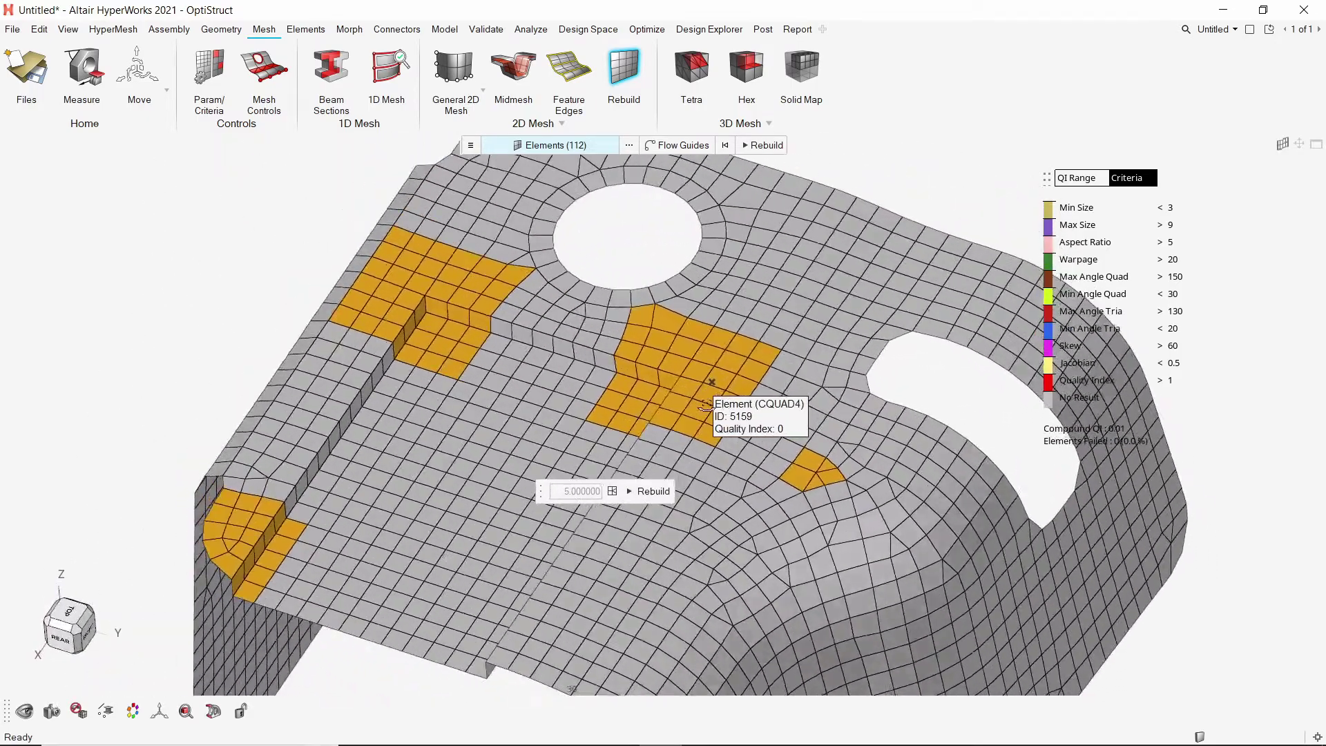
{"action": "middle_click_drag", "start_coordinate": [706, 406], "coordinate": [722, 404]}
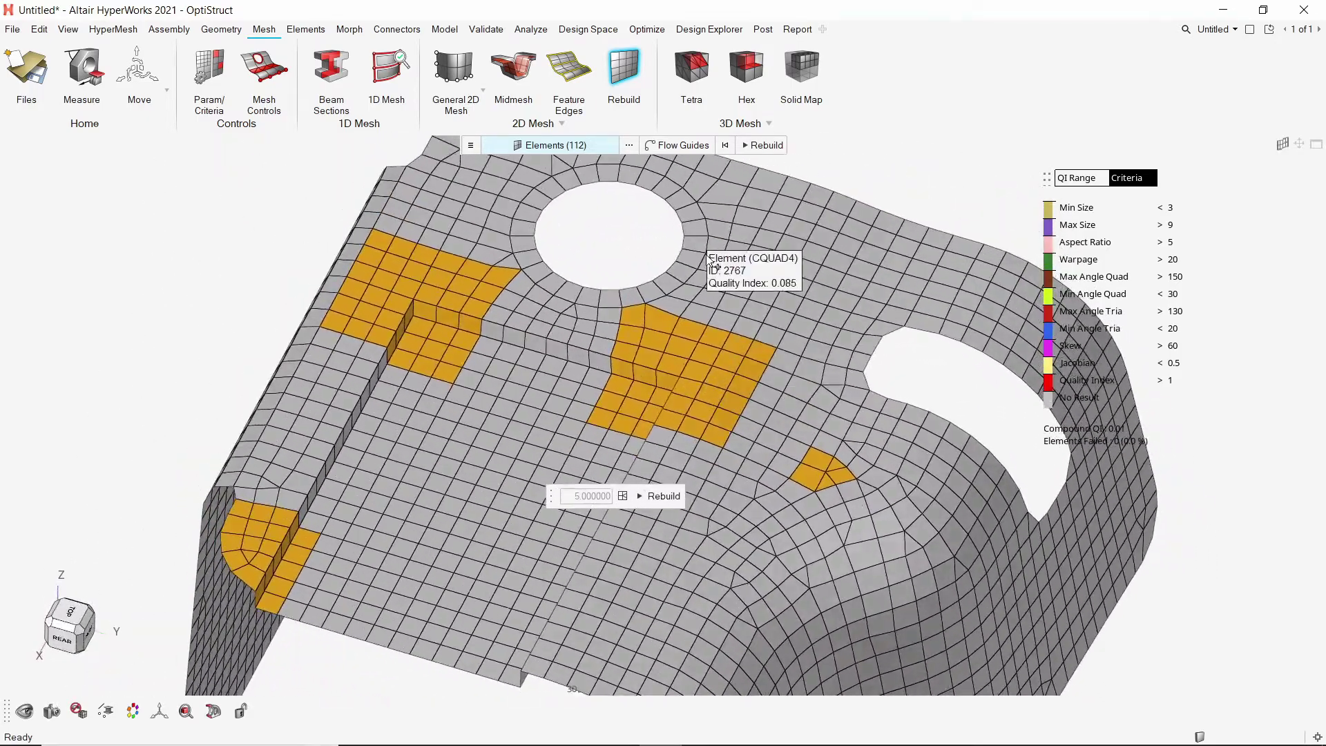
{"action": "right_click_drag", "start_coordinate": [704, 242], "coordinate": [723, 351]}
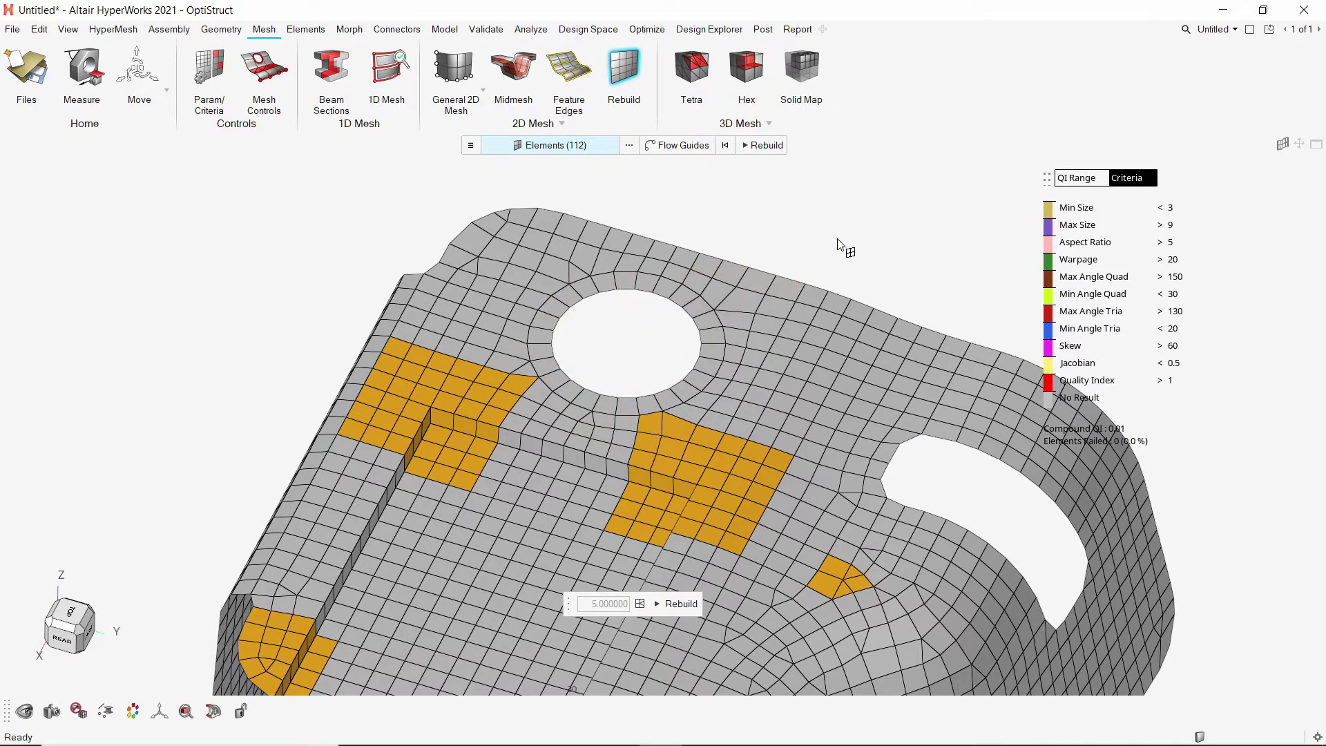
{"action": "right_click_drag", "start_coordinate": [790, 459], "coordinate": [807, 163]}
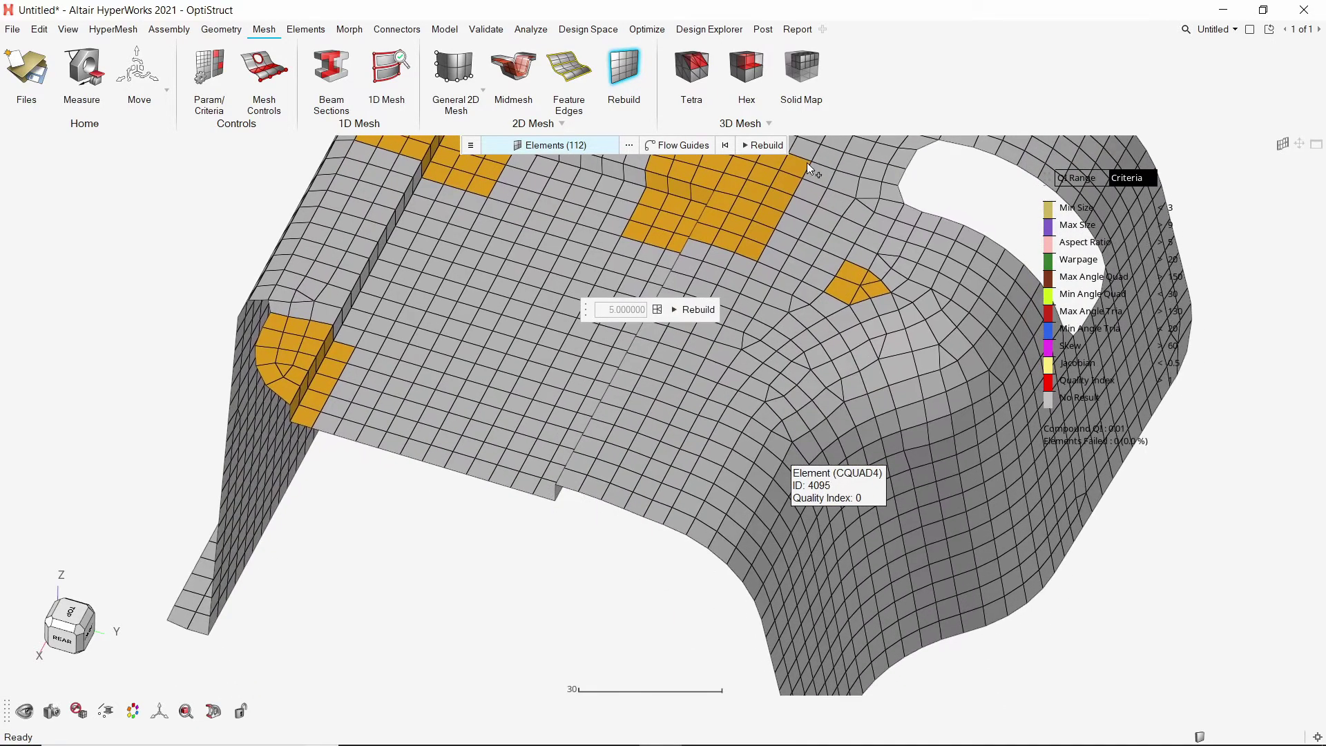
{"action": "right_click_drag", "start_coordinate": [890, 354], "coordinate": [704, 496]}
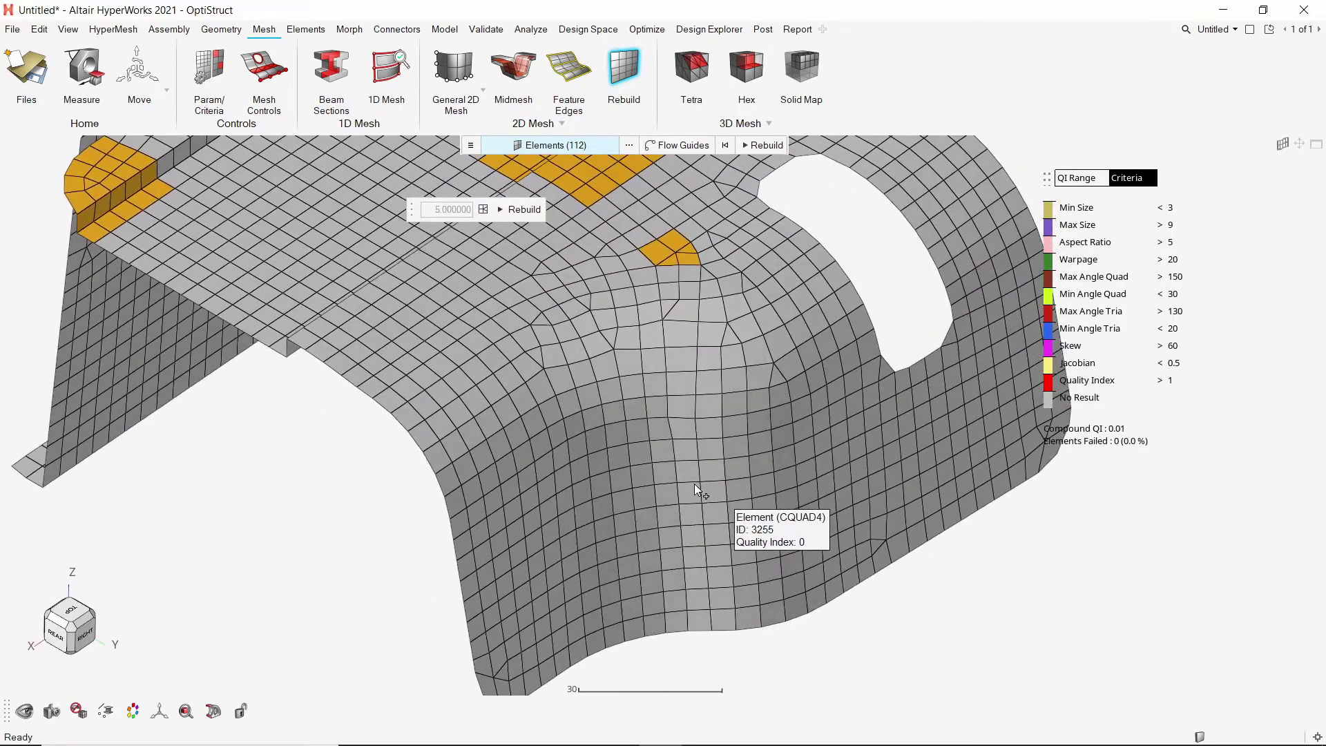
{"action": "left_click", "coordinate": [677, 145]}
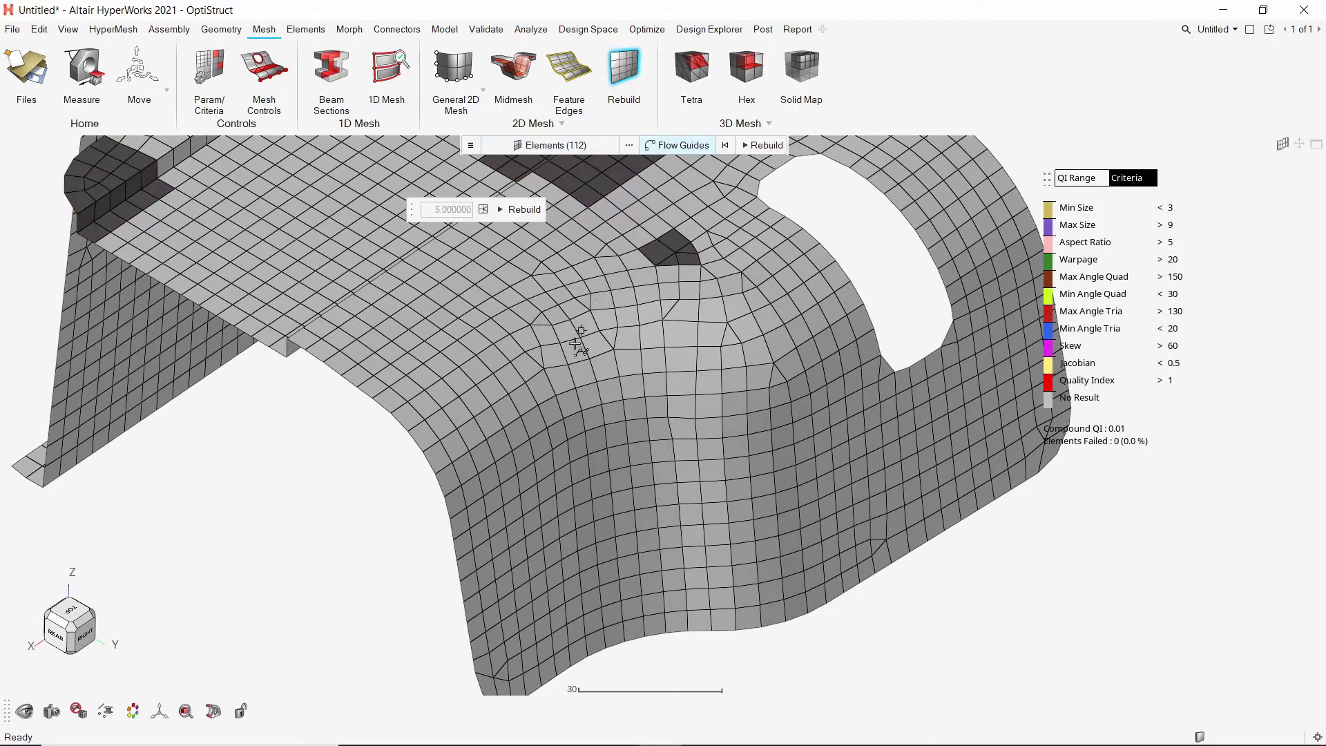
{"action": "left_click", "coordinate": [447, 426]}
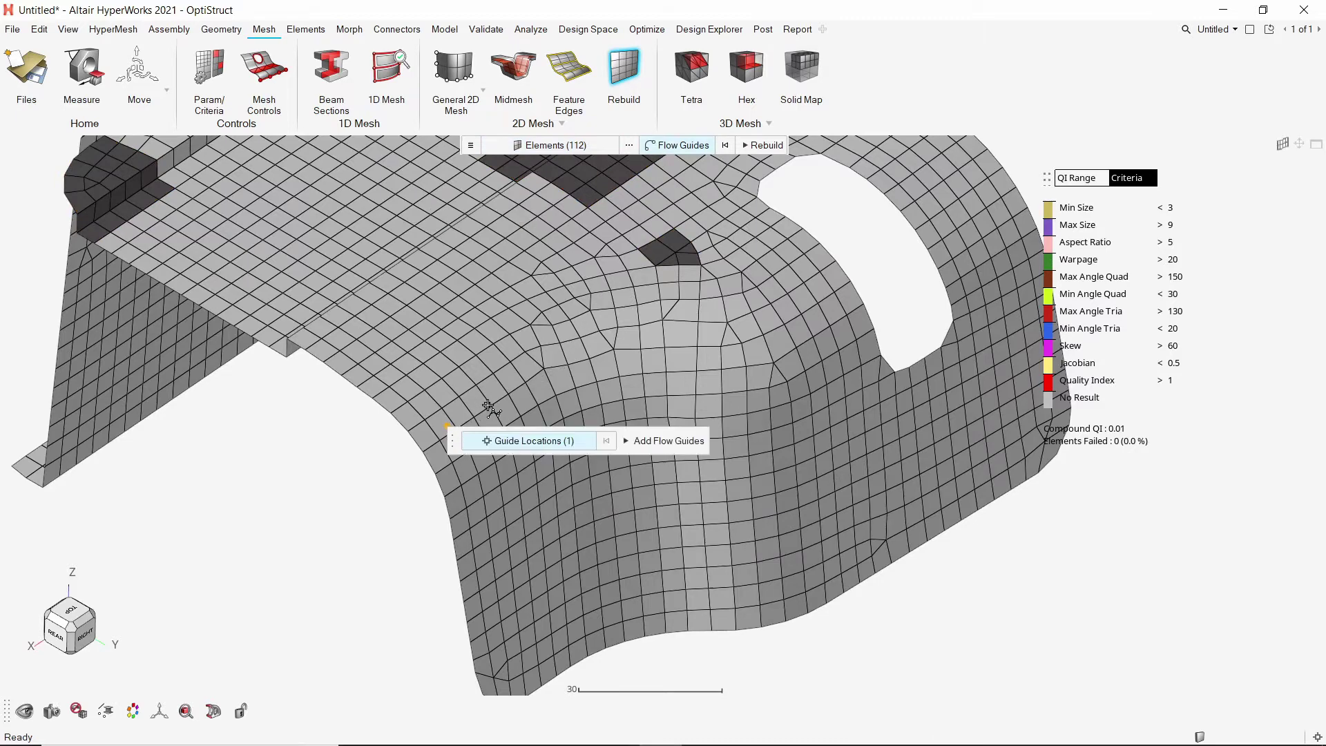
{"action": "left_click", "coordinate": [486, 405]}
{"action": "left_click", "coordinate": [519, 390]}
{"action": "left_click", "coordinate": [545, 378]}
{"action": "left_click", "coordinate": [575, 370]}
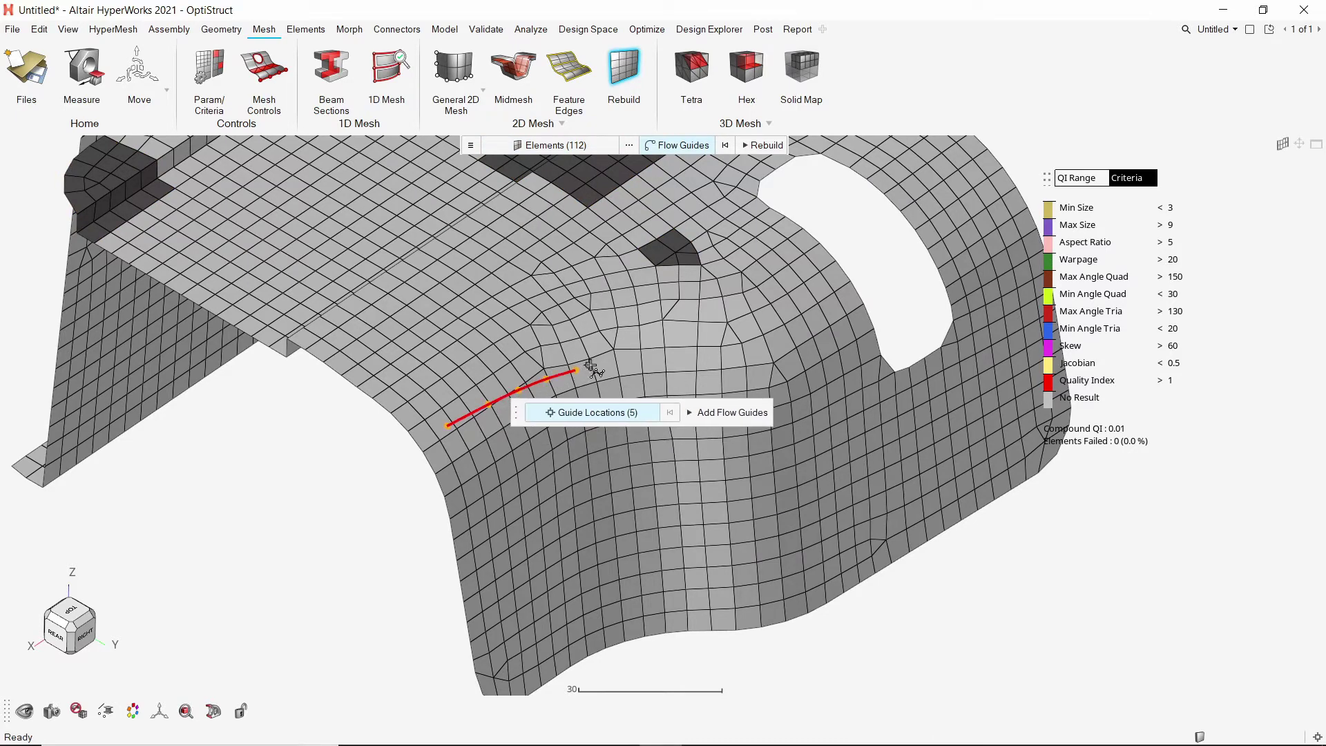
{"action": "left_click", "coordinate": [604, 363]}
{"action": "left_click", "coordinate": [625, 358]}
{"action": "left_click", "coordinate": [653, 357]}
{"action": "left_click", "coordinate": [678, 354]}
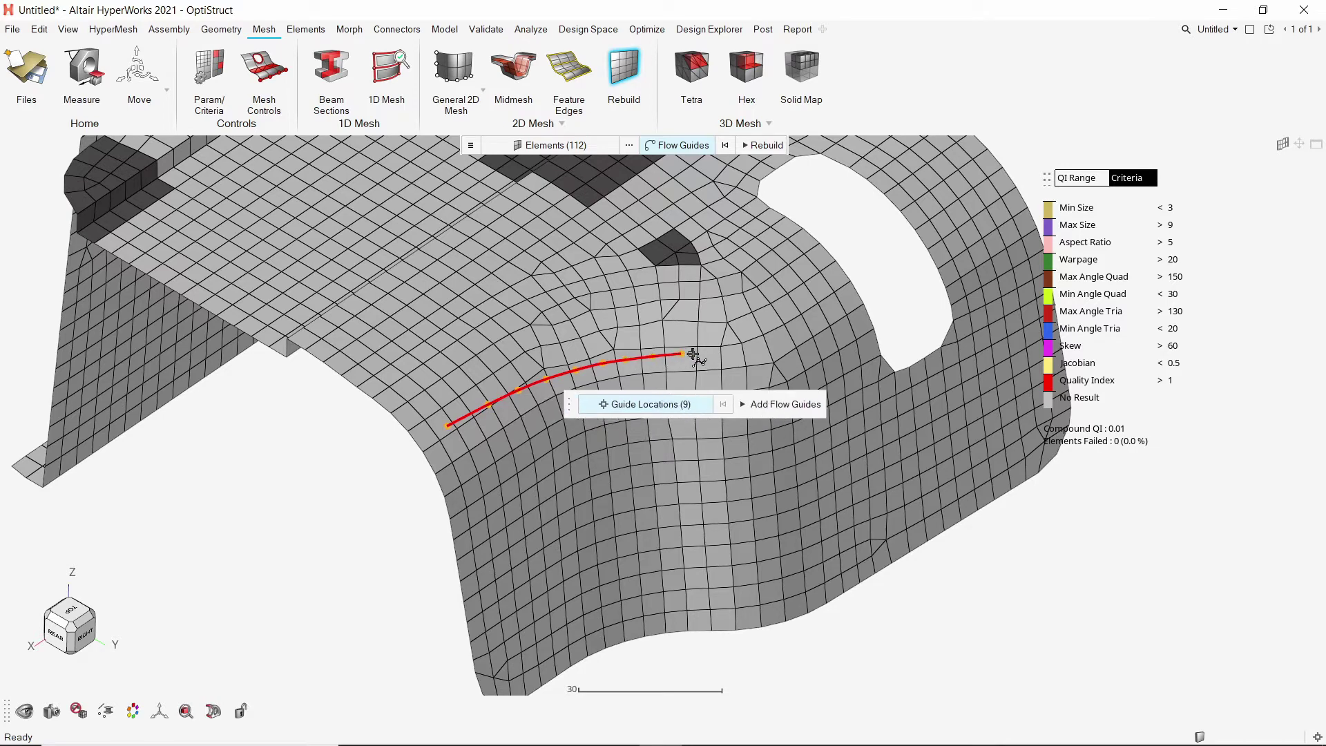
{"action": "left_click", "coordinate": [702, 353]}
{"action": "left_click", "coordinate": [729, 350]}
{"action": "left_click", "coordinate": [754, 343]}
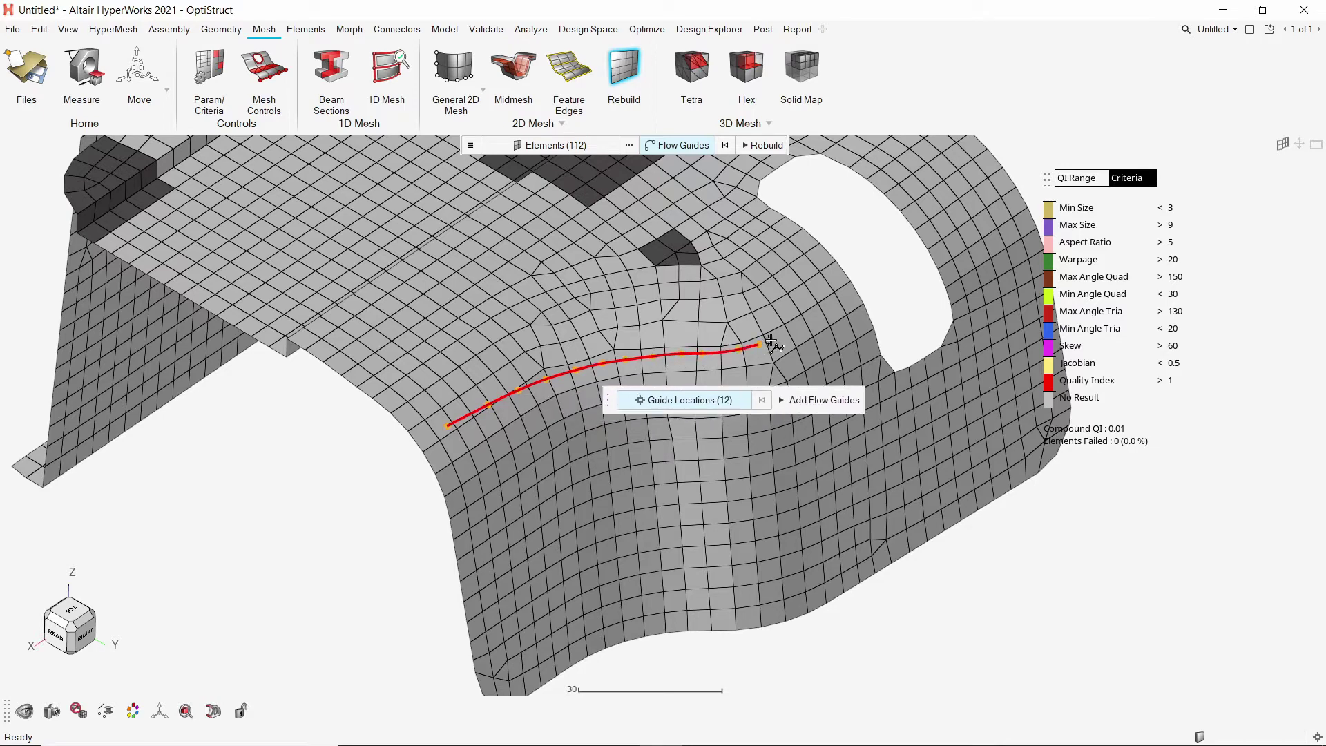
{"action": "left_click", "coordinate": [778, 336]}
{"action": "left_click", "coordinate": [799, 326]}
{"action": "left_click", "coordinate": [826, 316]}
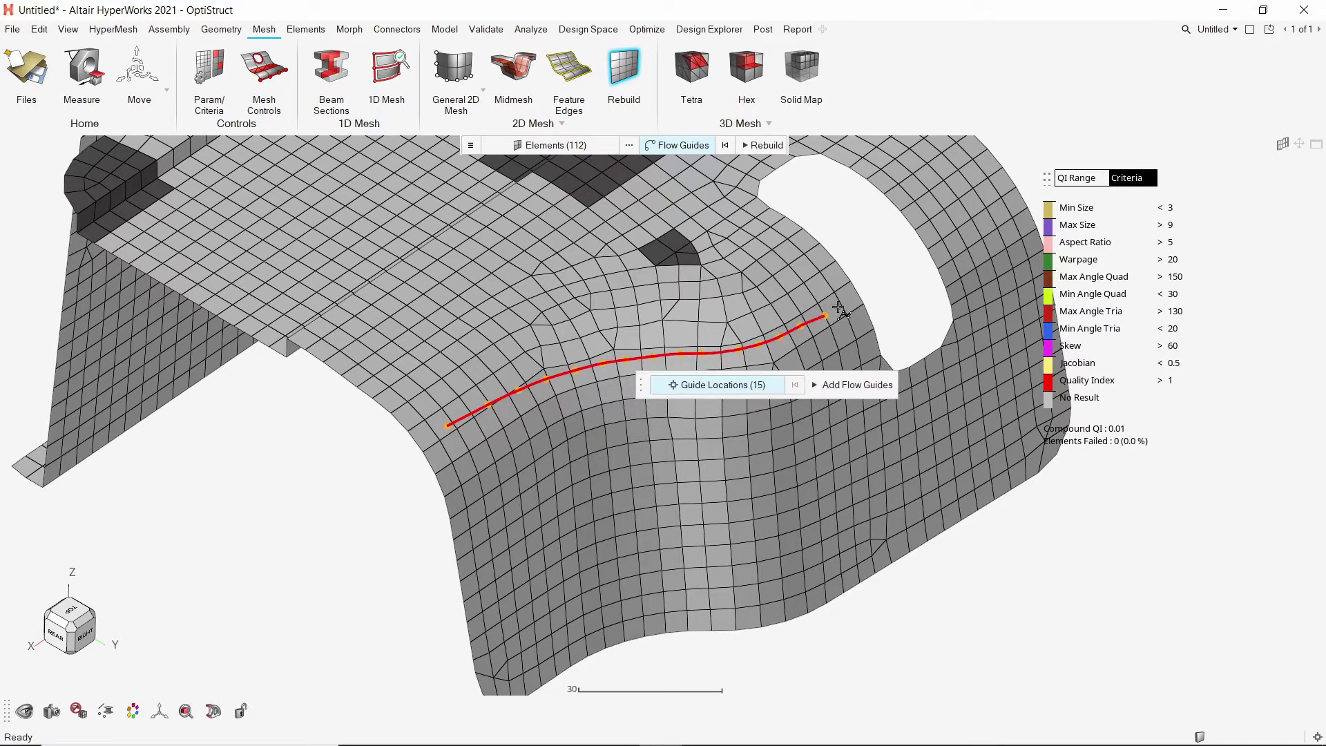
{"action": "left_click", "coordinate": [840, 302]}
{"action": "left_click", "coordinate": [860, 384]}
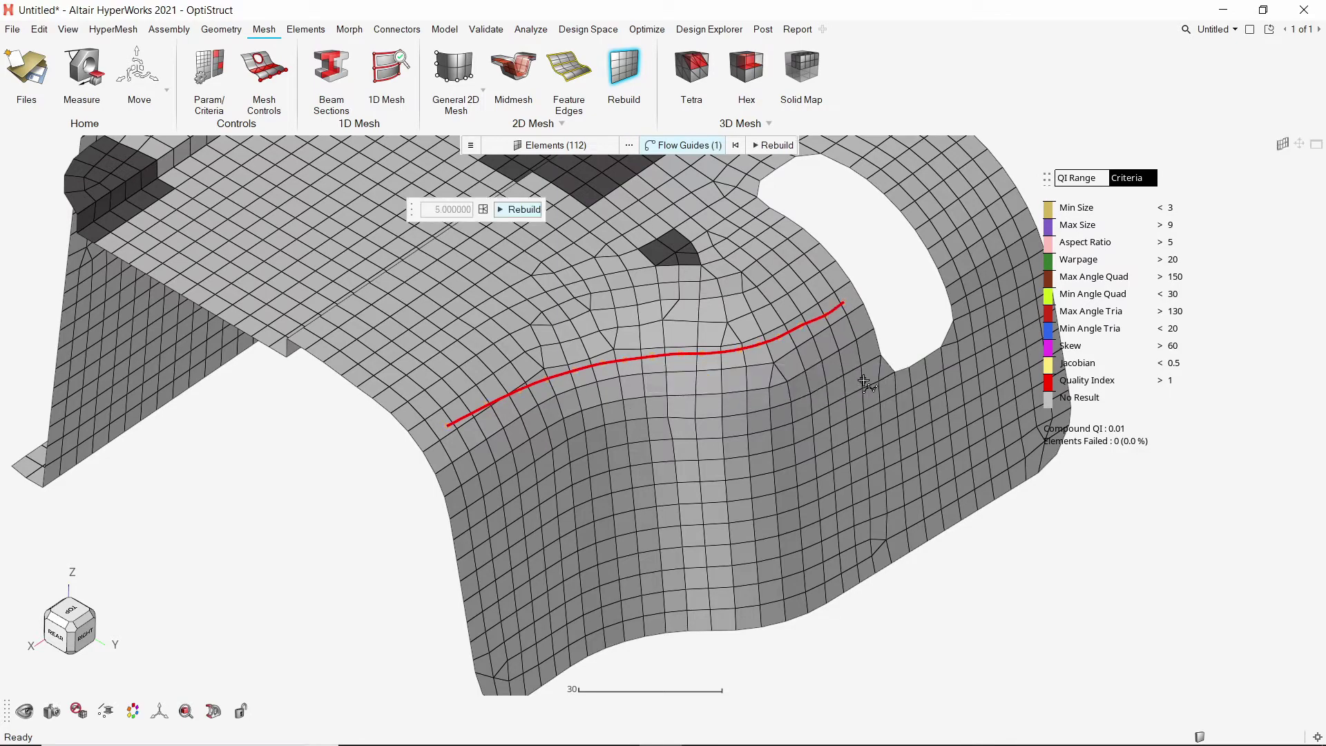
- Rebuild the patch of elements surrounding the flow guide on the bend, and exit the Rebuild tool
{"action": "left_click", "coordinate": [591, 150]}
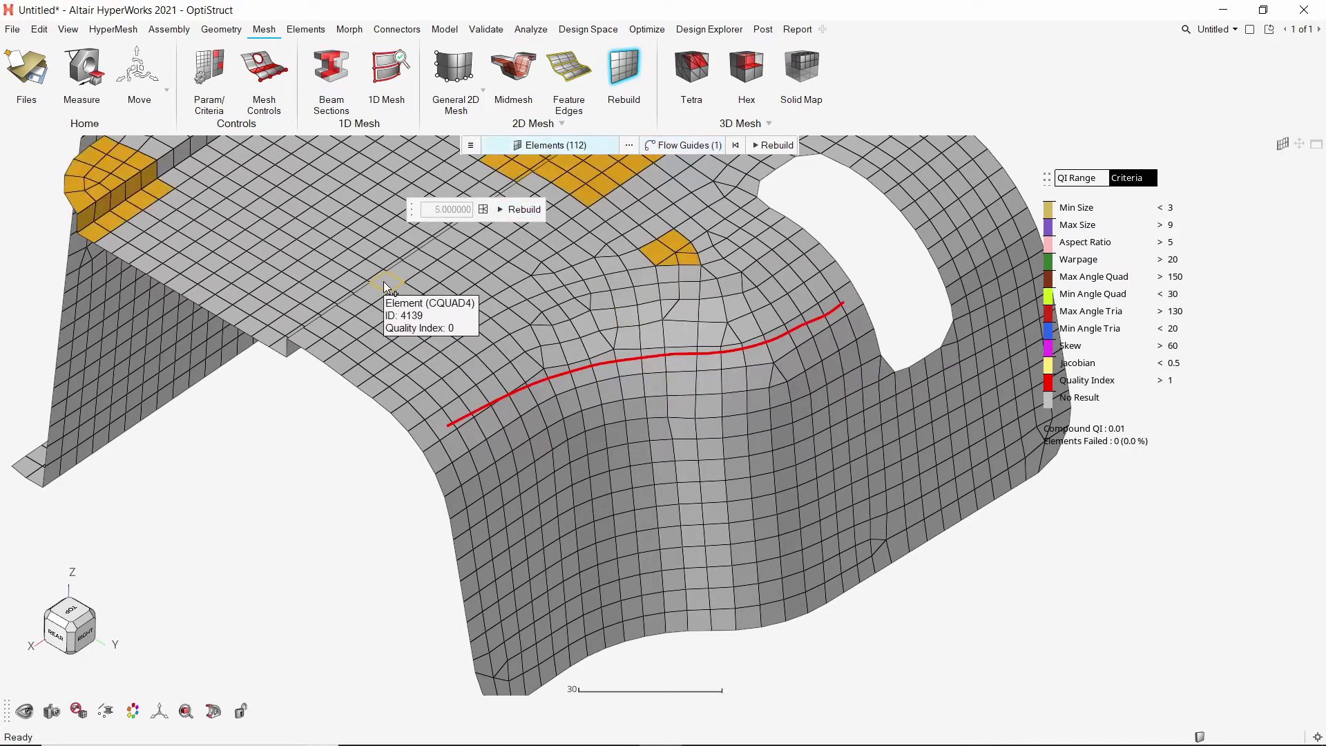
{"action": "left_click_drag", "start_coordinate": [384, 283], "coordinate": [1009, 502]}
{"action": "scroll", "coordinate": [746, 481], "scroll_direction": "down", "scroll_amount": 5}
{"action": "middle_click_drag", "start_coordinate": [804, 454], "coordinate": [663, 442]}
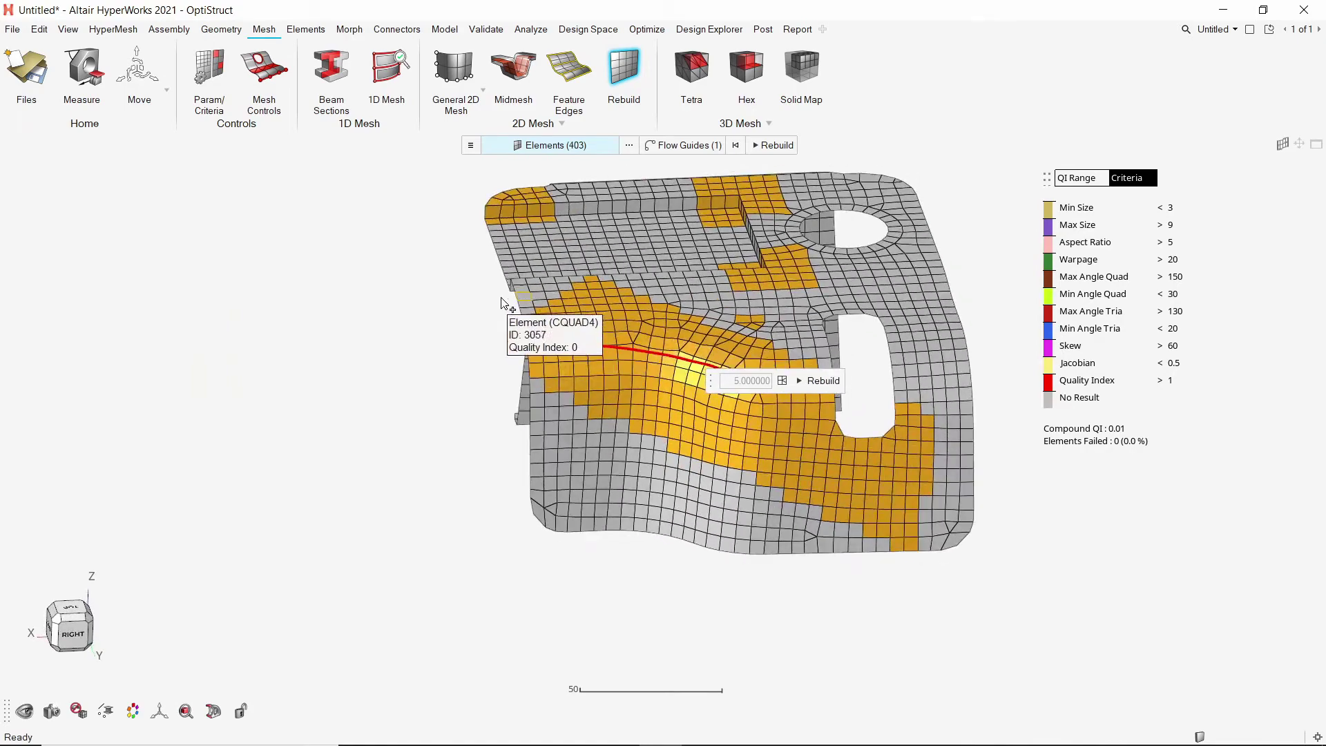
{"action": "left_click_drag", "start_coordinate": [494, 292], "coordinate": [910, 486]}
{"action": "left_click", "coordinate": [817, 402]}
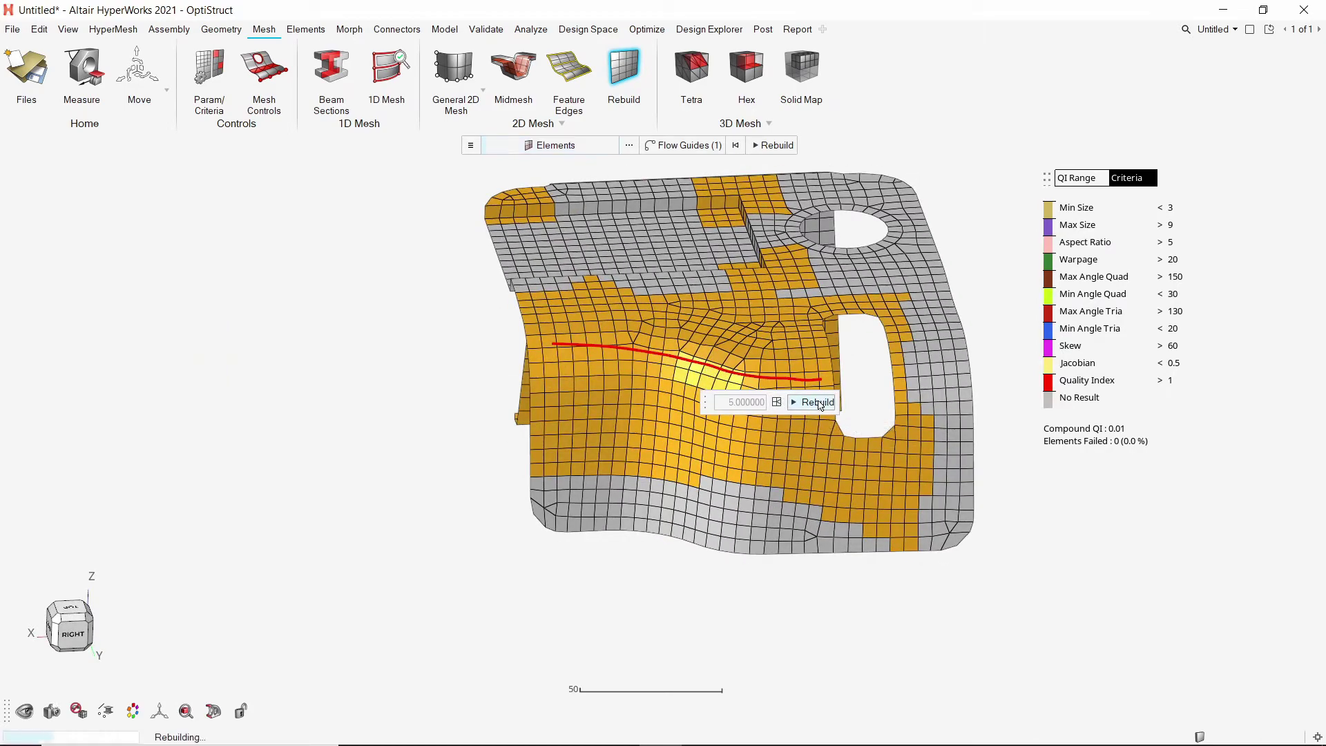
{"action": "scroll", "coordinate": [708, 387], "scroll_direction": "up", "scroll_amount": 3}
{"action": "middle_click_drag", "start_coordinate": [709, 387], "coordinate": [796, 424]}
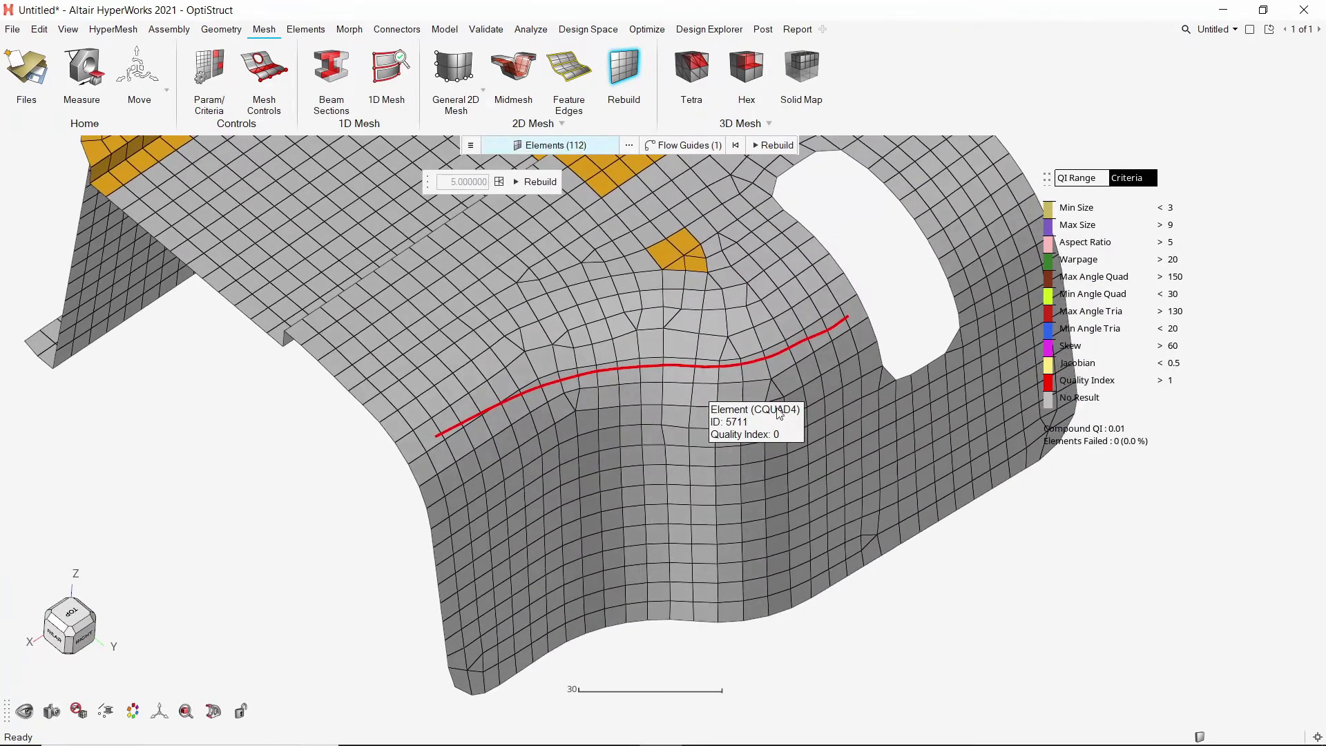
{"action": "right_click_drag", "start_coordinate": [667, 234], "coordinate": [681, 388]}
{"action": "scroll", "coordinate": [681, 387], "scroll_direction": "down", "scroll_amount": 4}
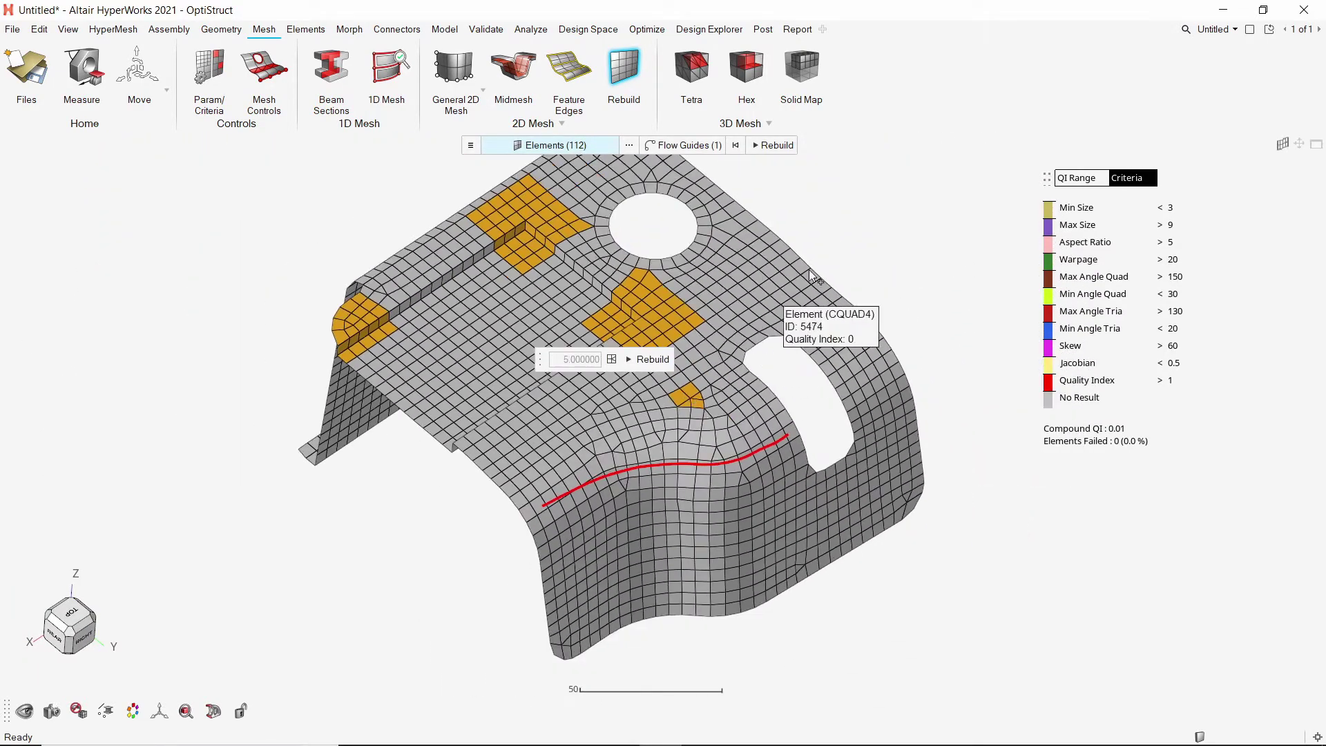
{"action": "right_click", "coordinate": [864, 225]}
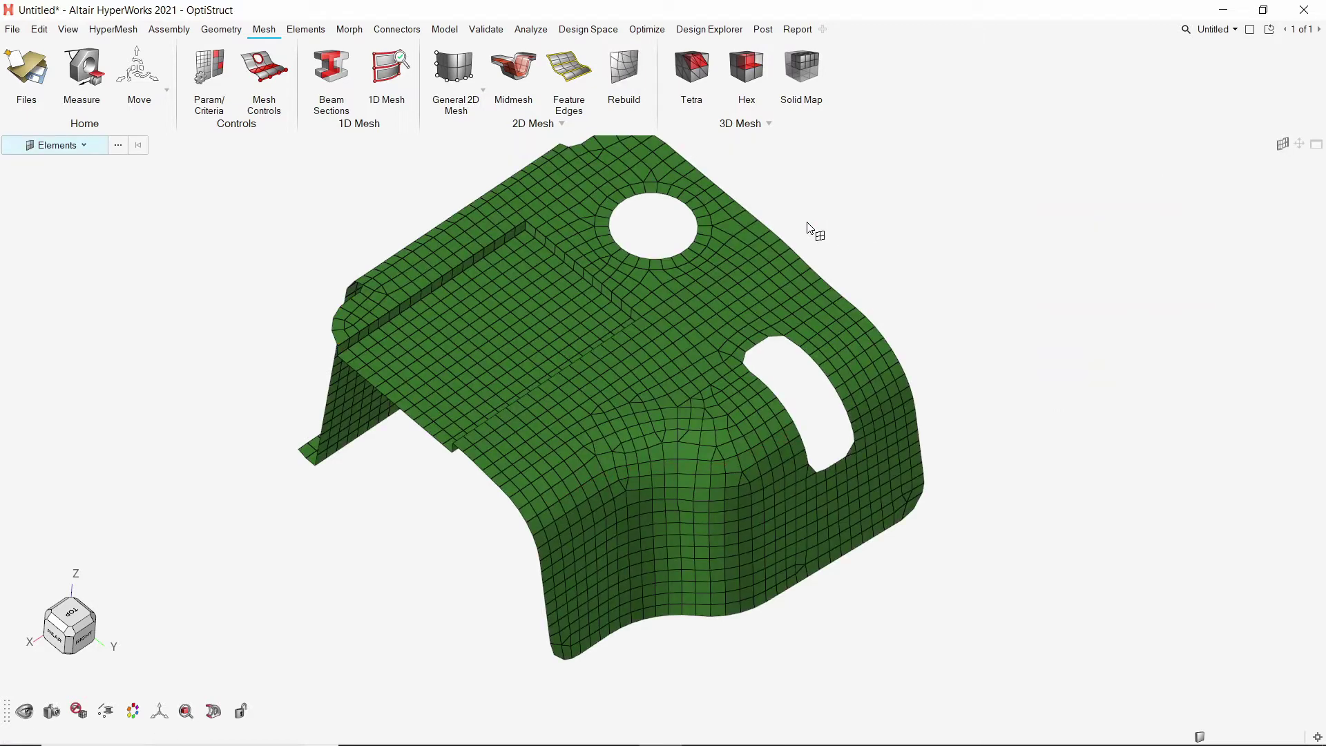
- View the bracket's mesh in the Auto Quality tool, and open Edit Elements in Move mode
{"action": "left_click", "coordinate": [311, 29]}
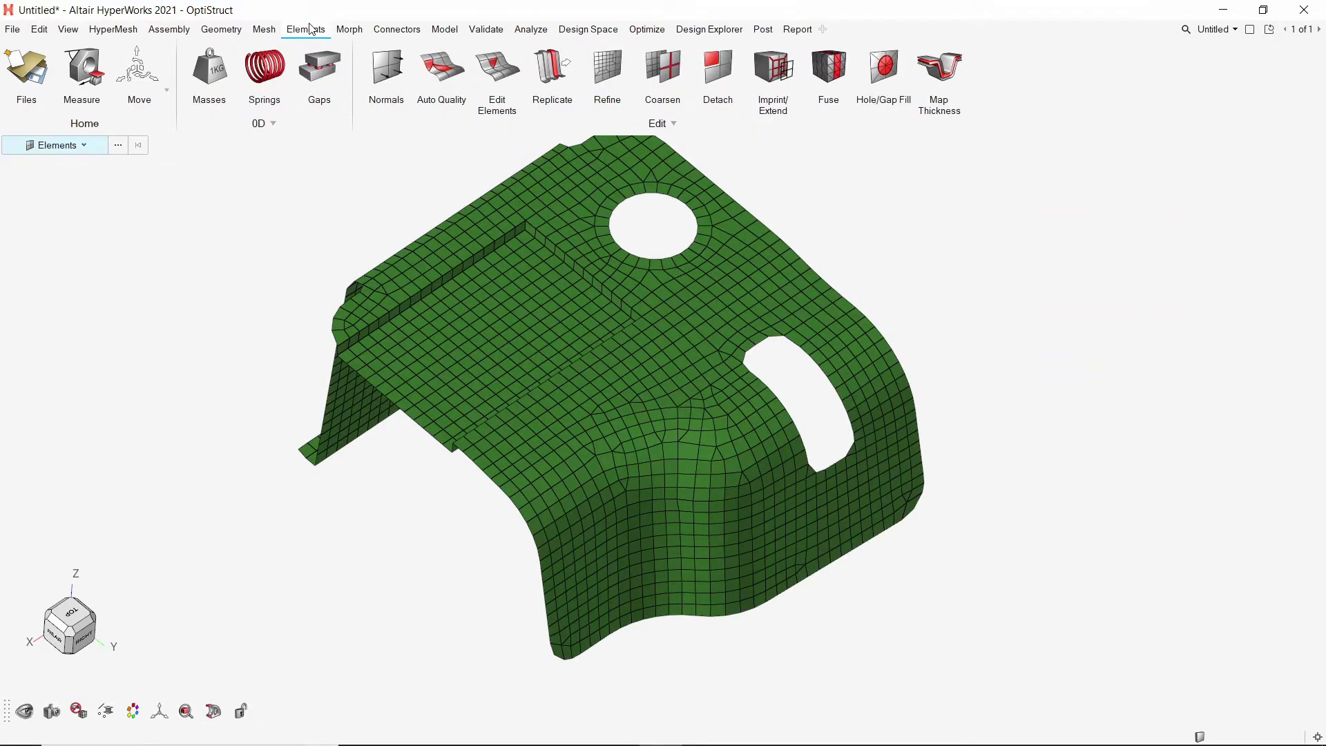
{"action": "left_click", "coordinate": [438, 72]}
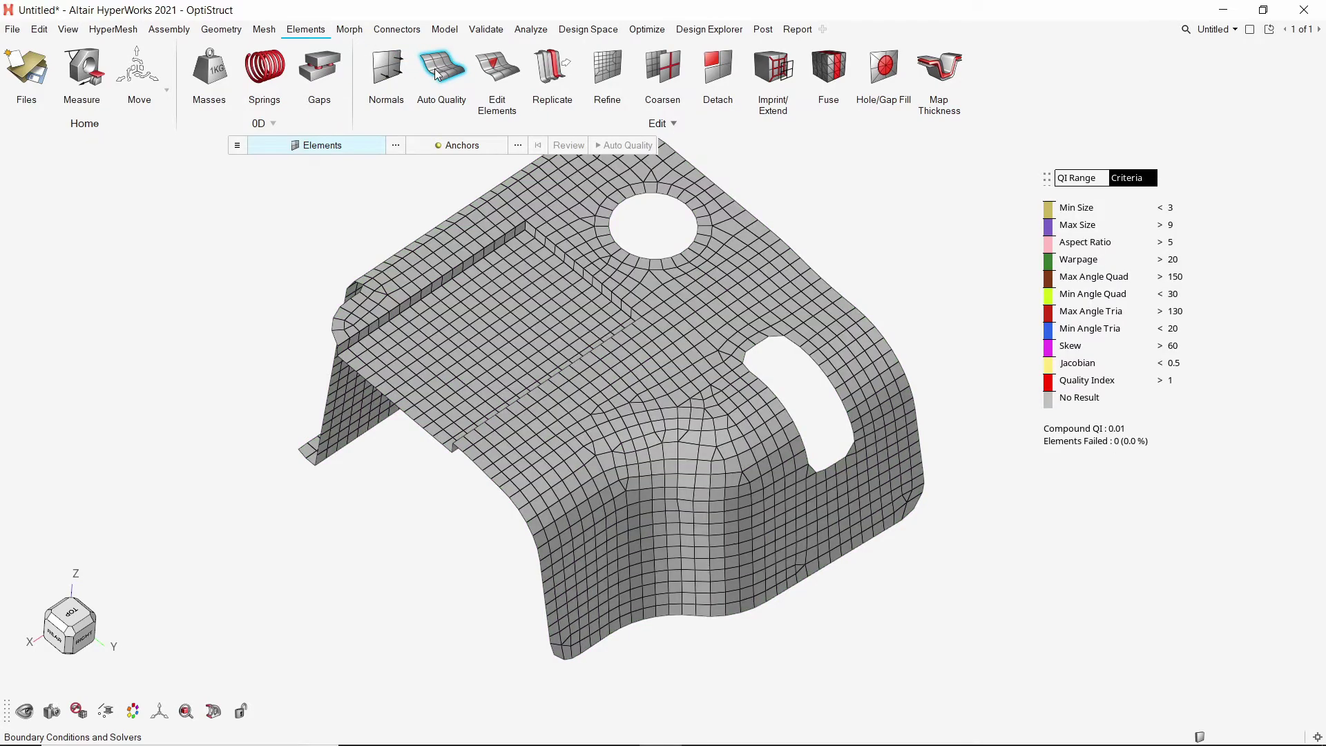
{"action": "middle_click_drag", "start_coordinate": [483, 390], "coordinate": [565, 392]}
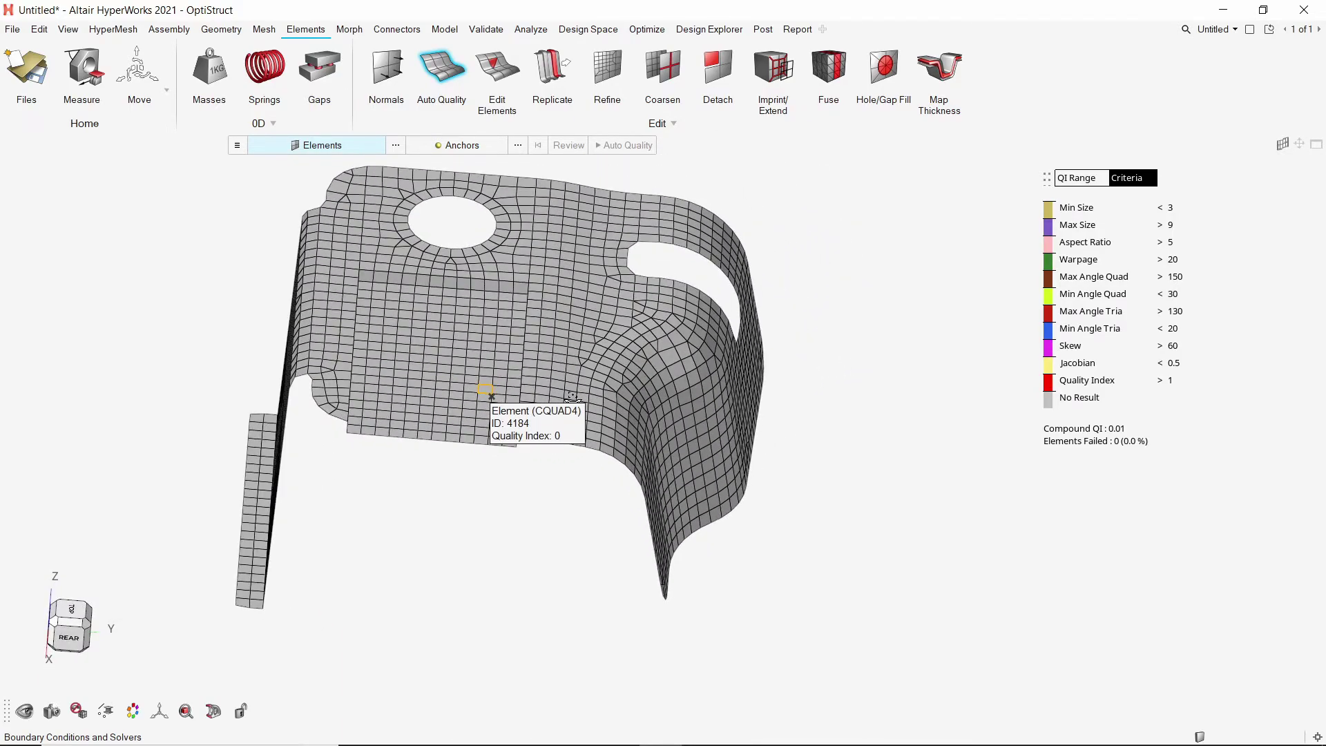
{"action": "left_click", "coordinate": [497, 69]}
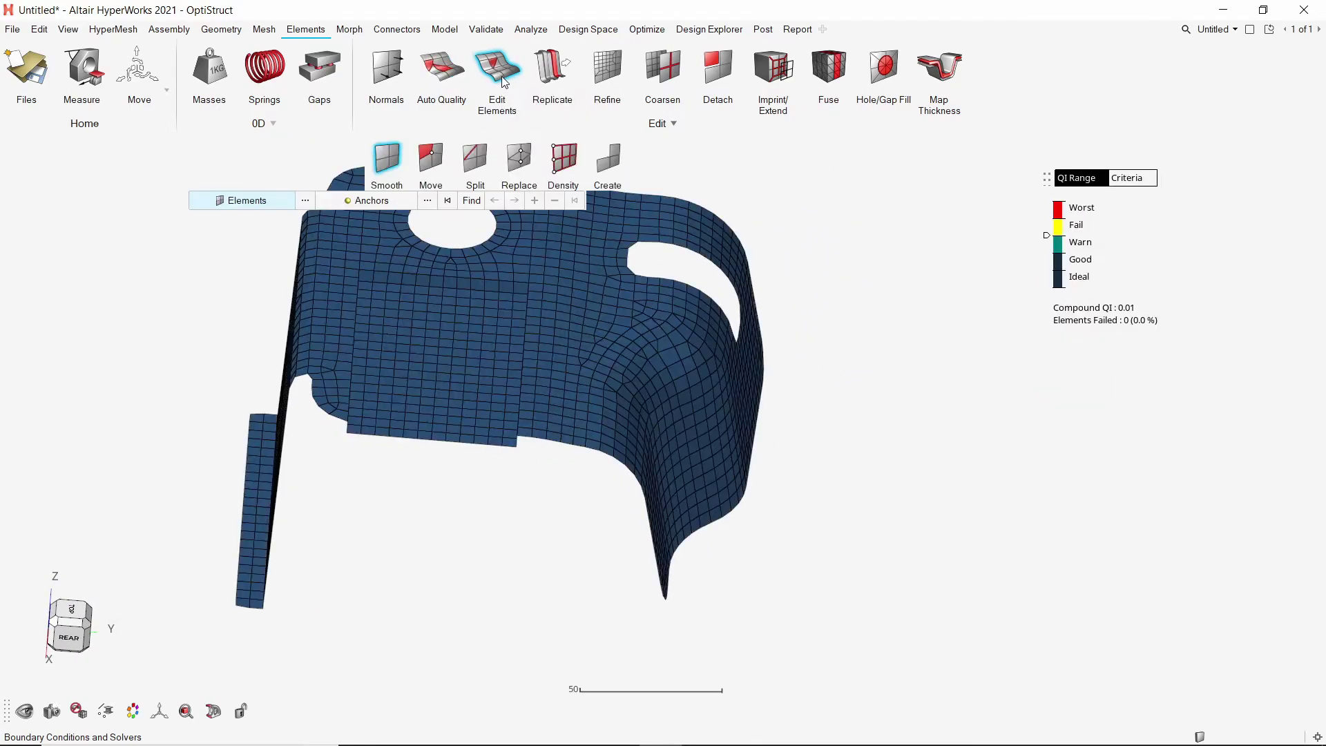
{"action": "left_click", "coordinate": [431, 157]}
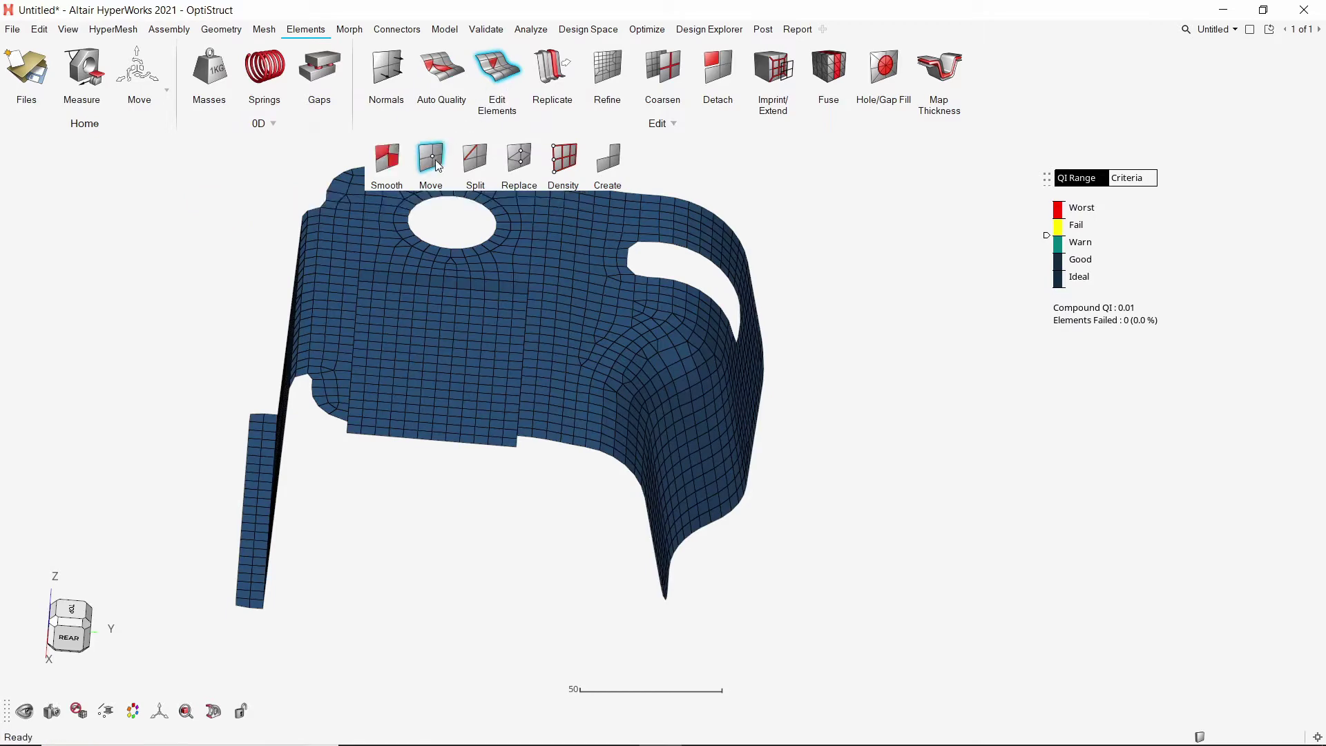
- Try to move the triangular element beside the bend out to the bracket's free edge
{"action": "scroll", "coordinate": [569, 297], "scroll_direction": "up", "scroll_amount": 6}
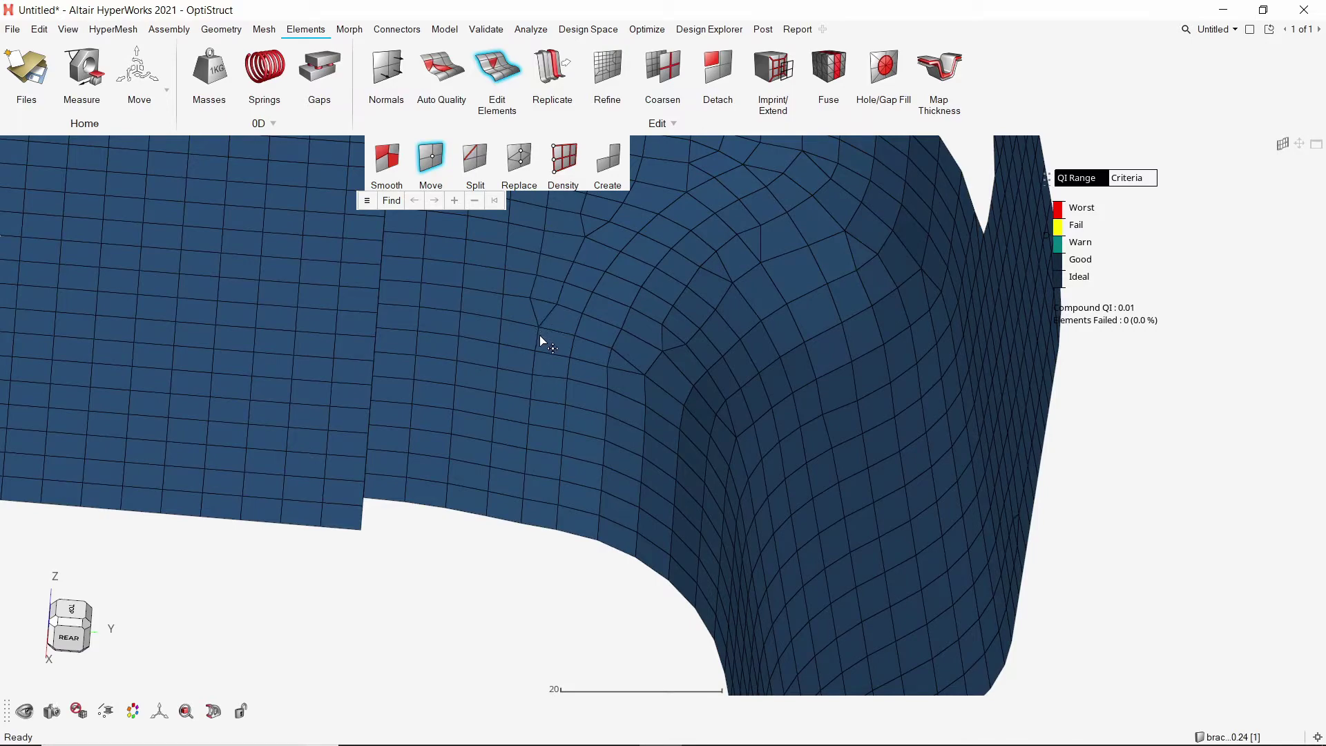
{"action": "left_click_drag", "start_coordinate": [532, 387], "coordinate": [510, 554]}
{"action": "middle_click_drag", "start_coordinate": [625, 396], "coordinate": [538, 428]}
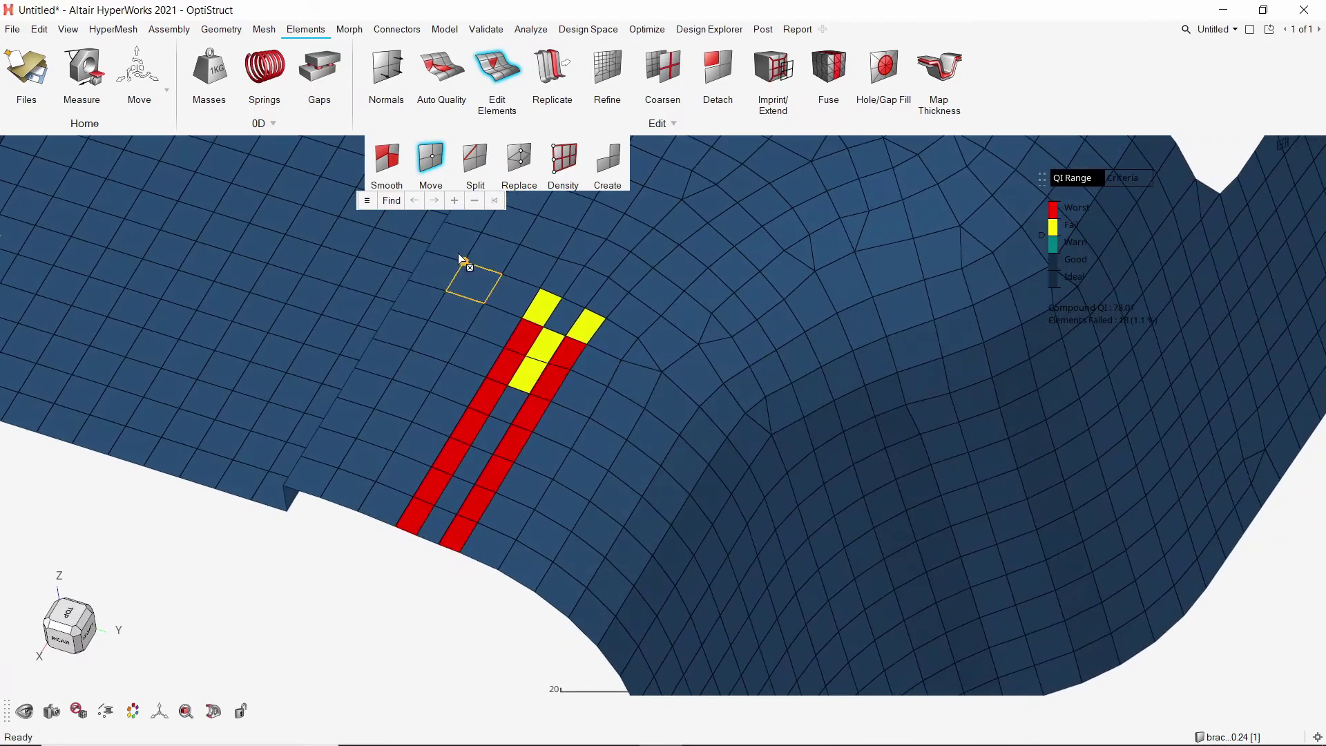
- Smooth the elements around the distorted strips beside the bend
{"action": "left_click", "coordinate": [397, 156]}
{"action": "left_click_drag", "start_coordinate": [328, 286], "coordinate": [665, 571]}
{"action": "left_click", "coordinate": [776, 580]}
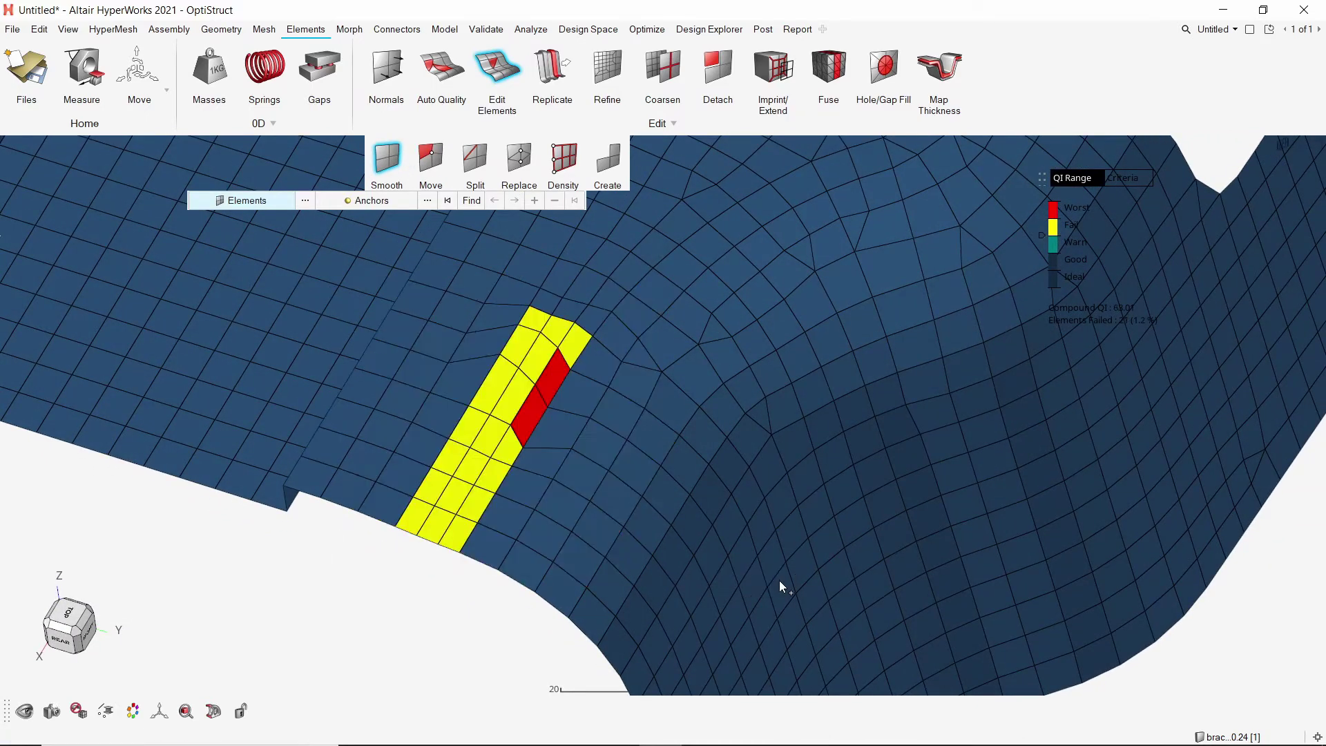
{"action": "mouse_move", "coordinate": [571, 465]}
{"action": "middle_mouse_down"}
{"action": "mouse_move", "coordinate": [611, 432]}
{"action": "mouse_move", "coordinate": [572, 445]}
{"action": "middle_mouse_up"}
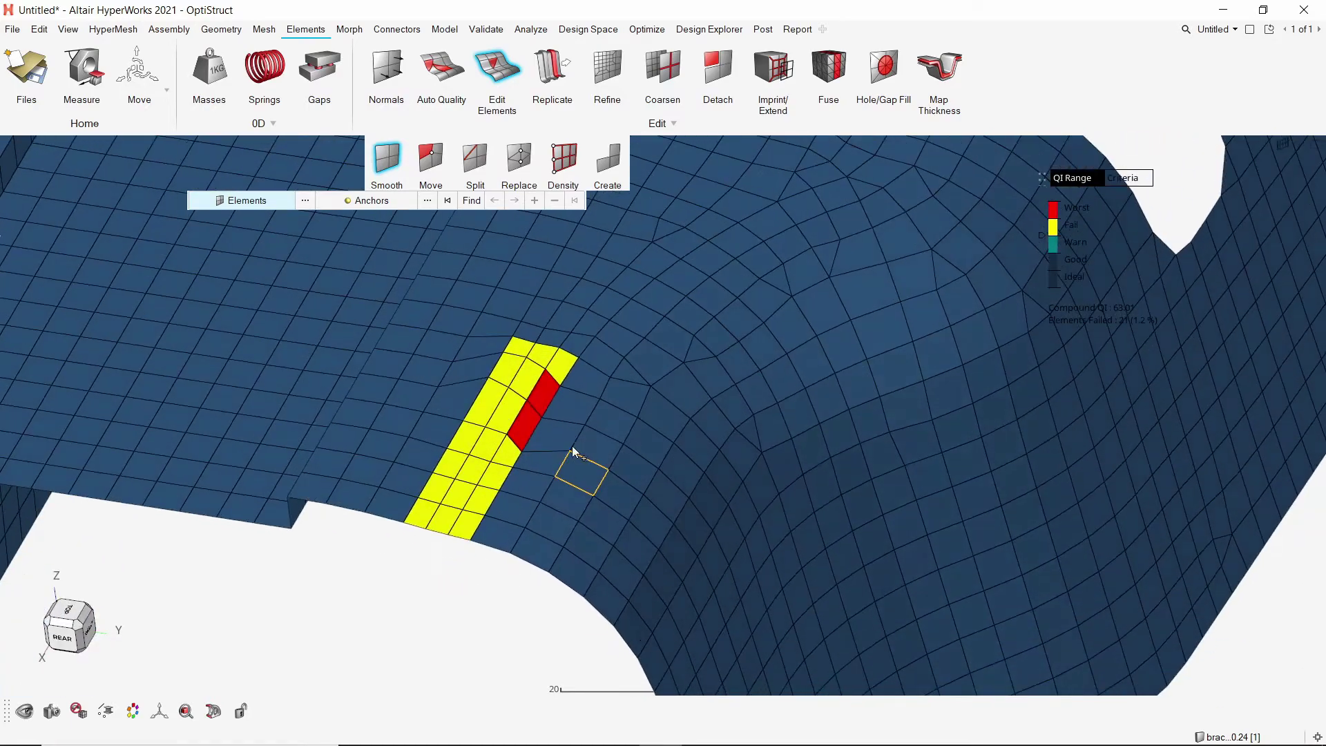
- Undo the smoothing and the triangular element's move
{"action": "mouse_move", "coordinate": [537, 353]}
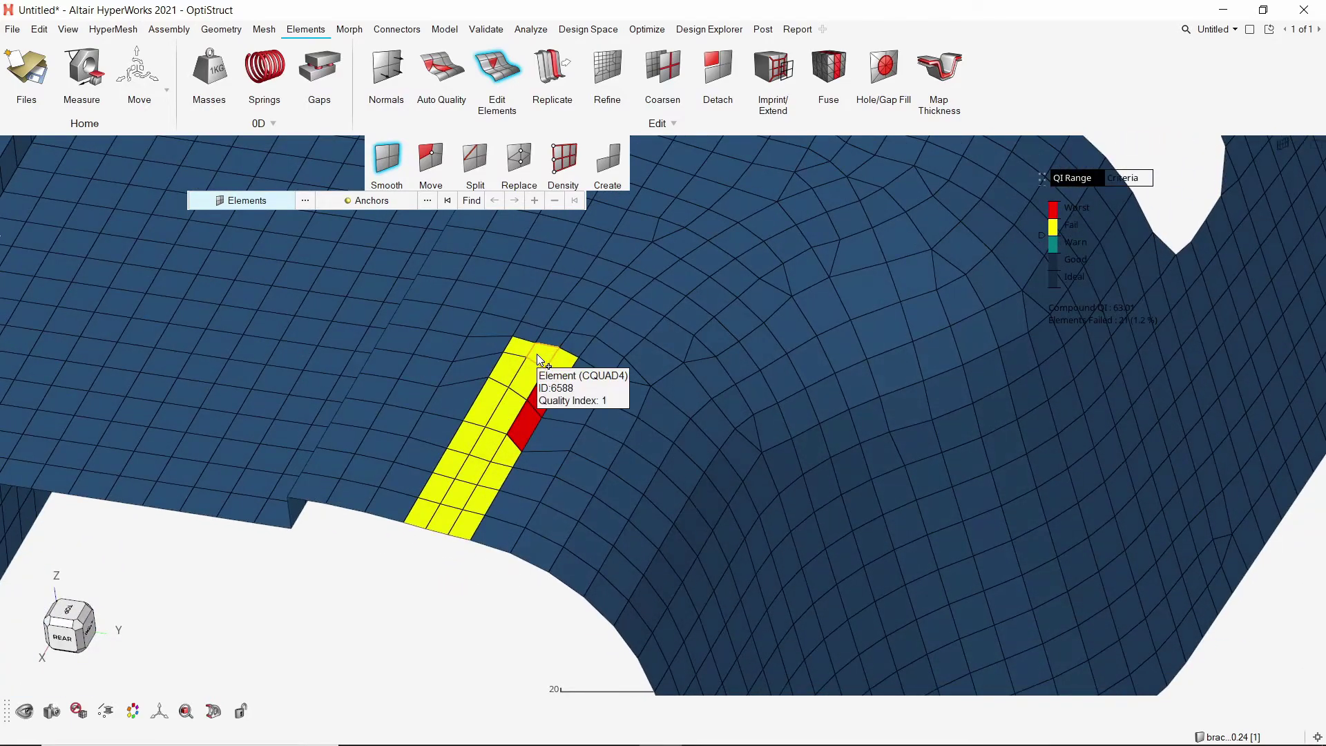
{"action": "key", "text": "ctrl+z"}
{"action": "key", "text": "ctrl+z"}
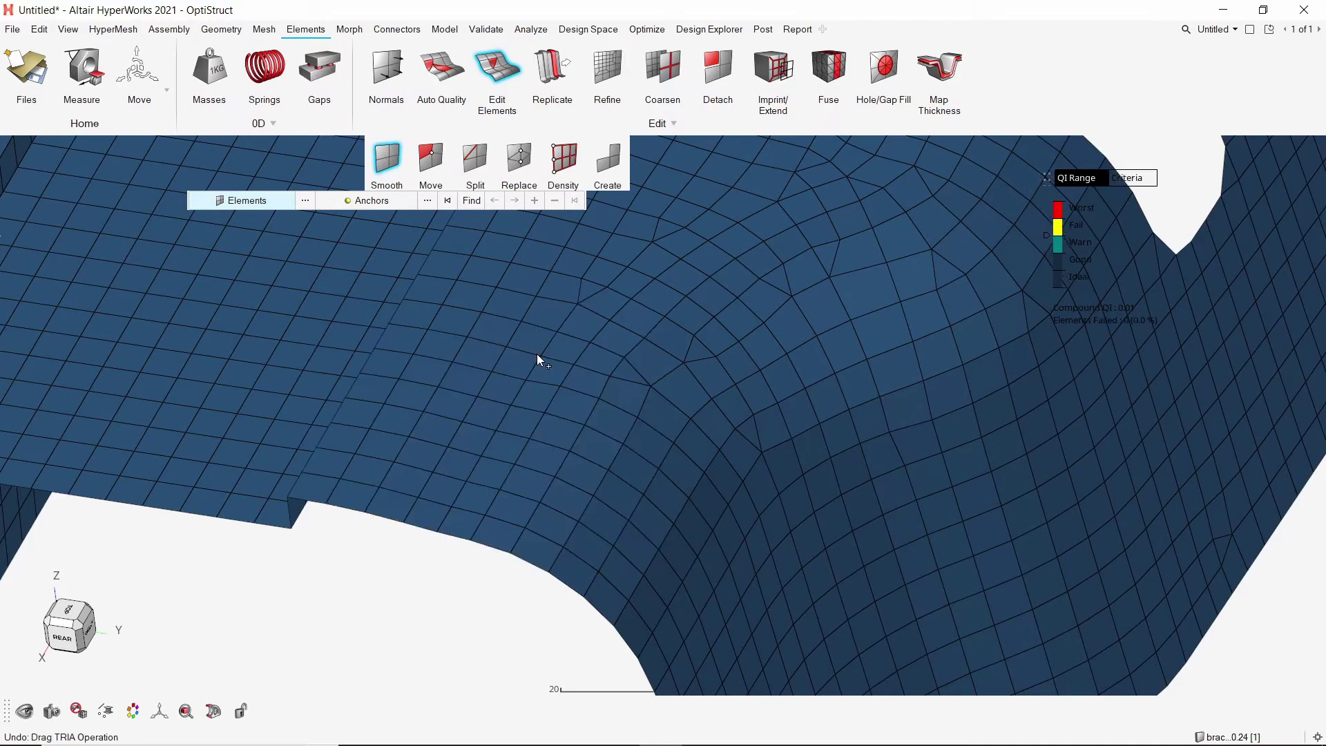
- Shift two nodes at the irregular mesh transitions above the bend slightly with the Move mode
{"action": "right_click_drag", "start_coordinate": [751, 254], "coordinate": [607, 375]}
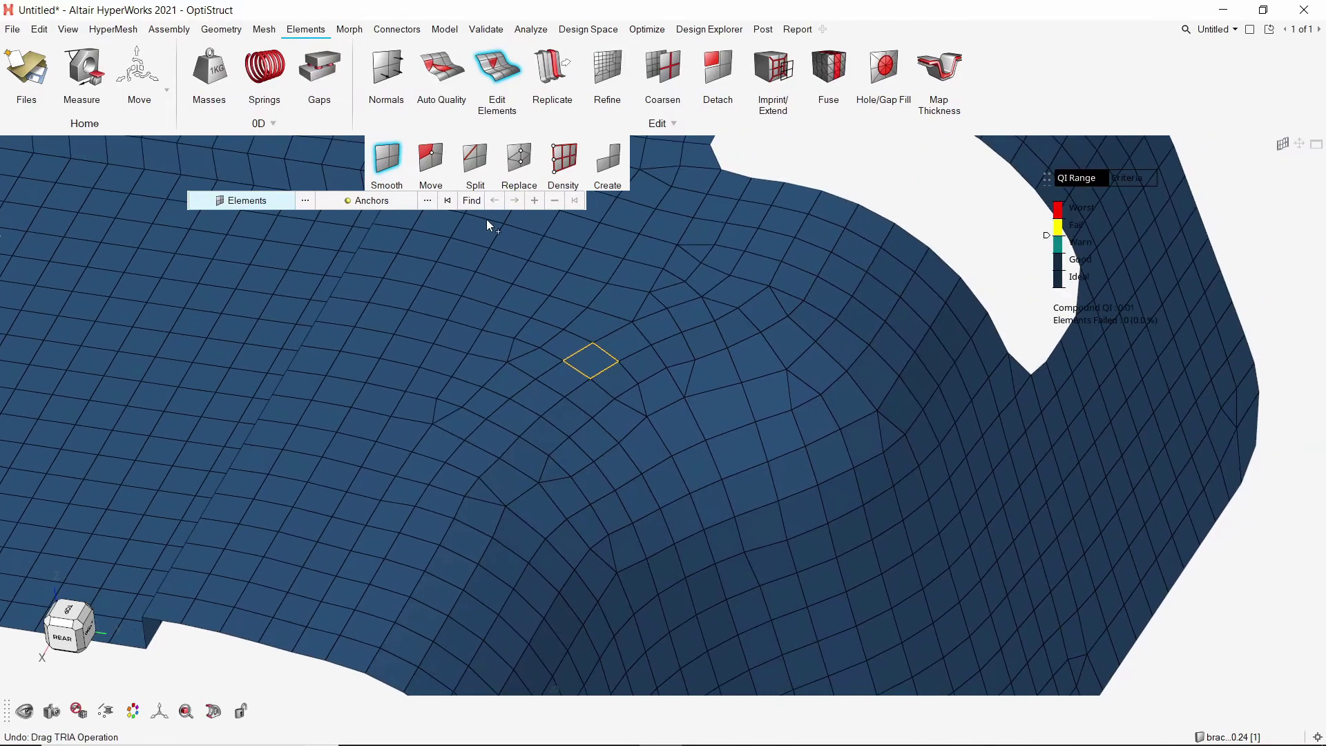
{"action": "left_click", "coordinate": [430, 158]}
{"action": "scroll", "coordinate": [453, 436], "scroll_direction": "up", "scroll_amount": 3}
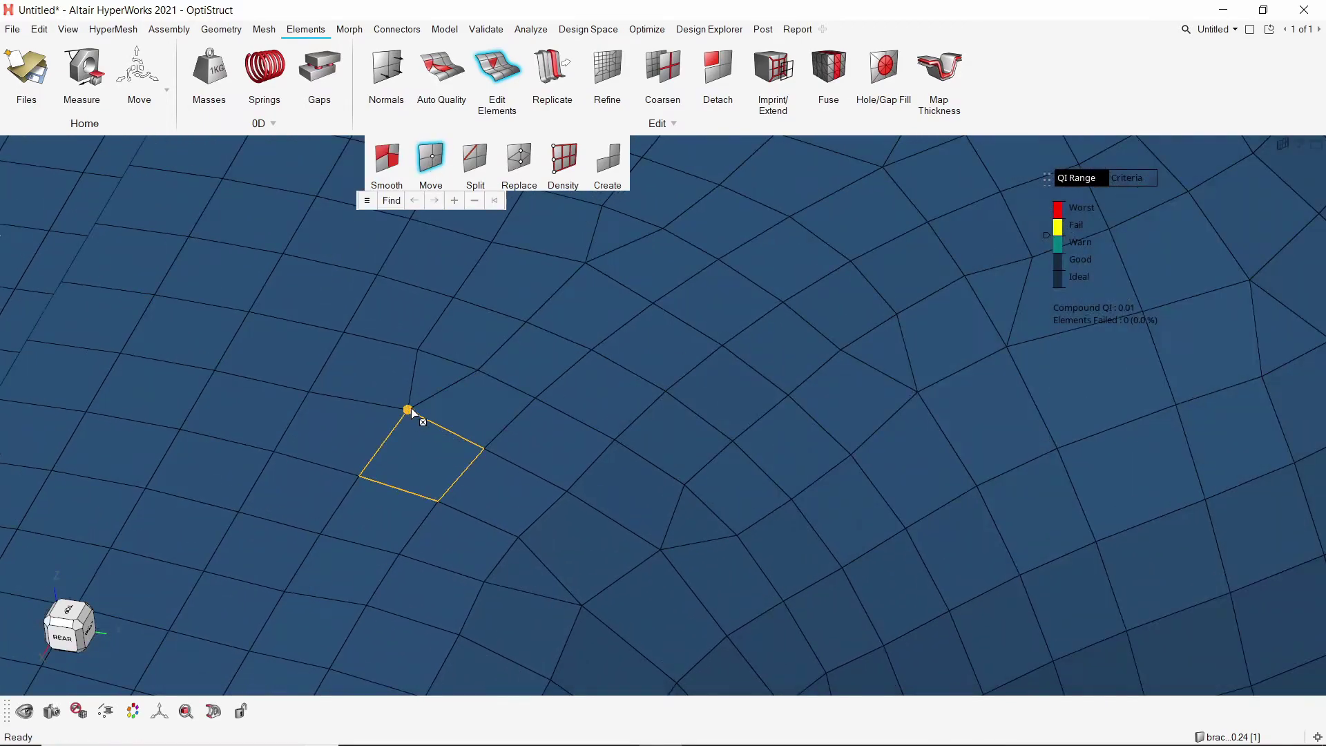
{"action": "left_click_drag", "start_coordinate": [410, 410], "coordinate": [412, 409]}
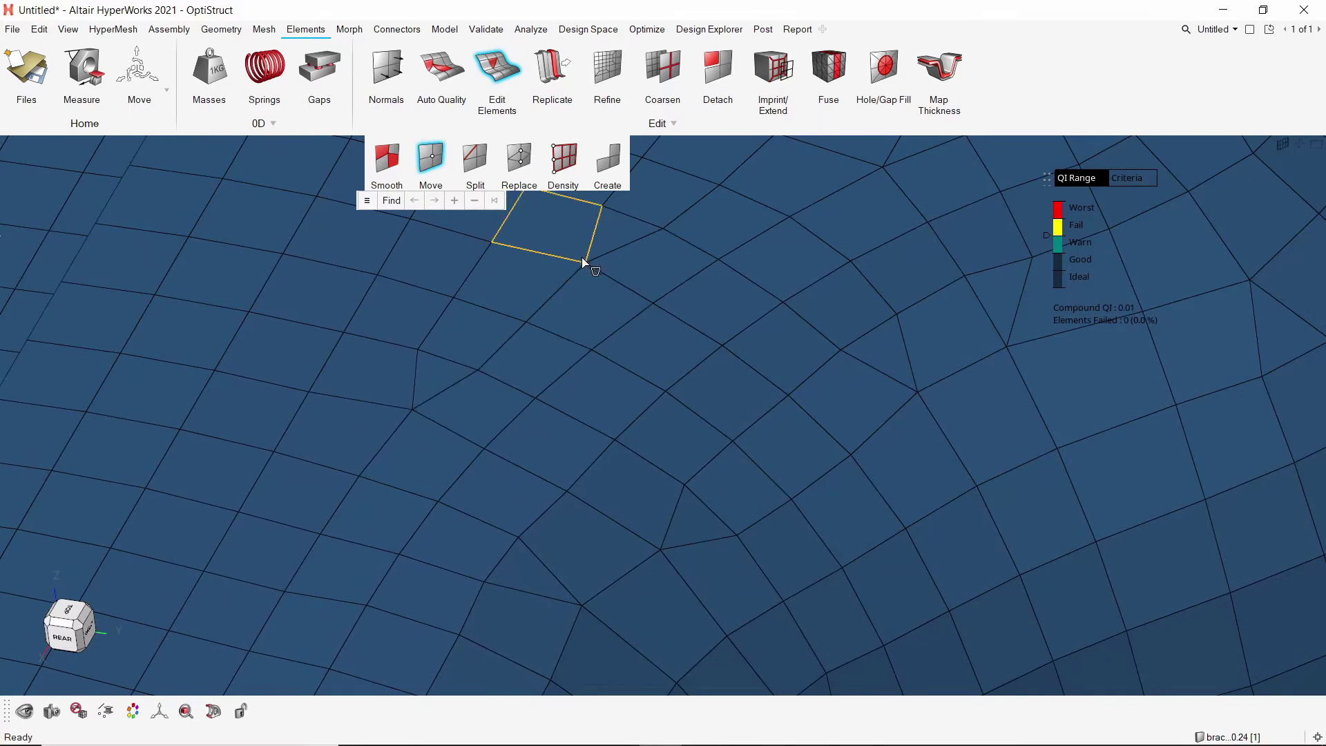
{"action": "left_click_drag", "start_coordinate": [585, 266], "coordinate": [589, 272]}
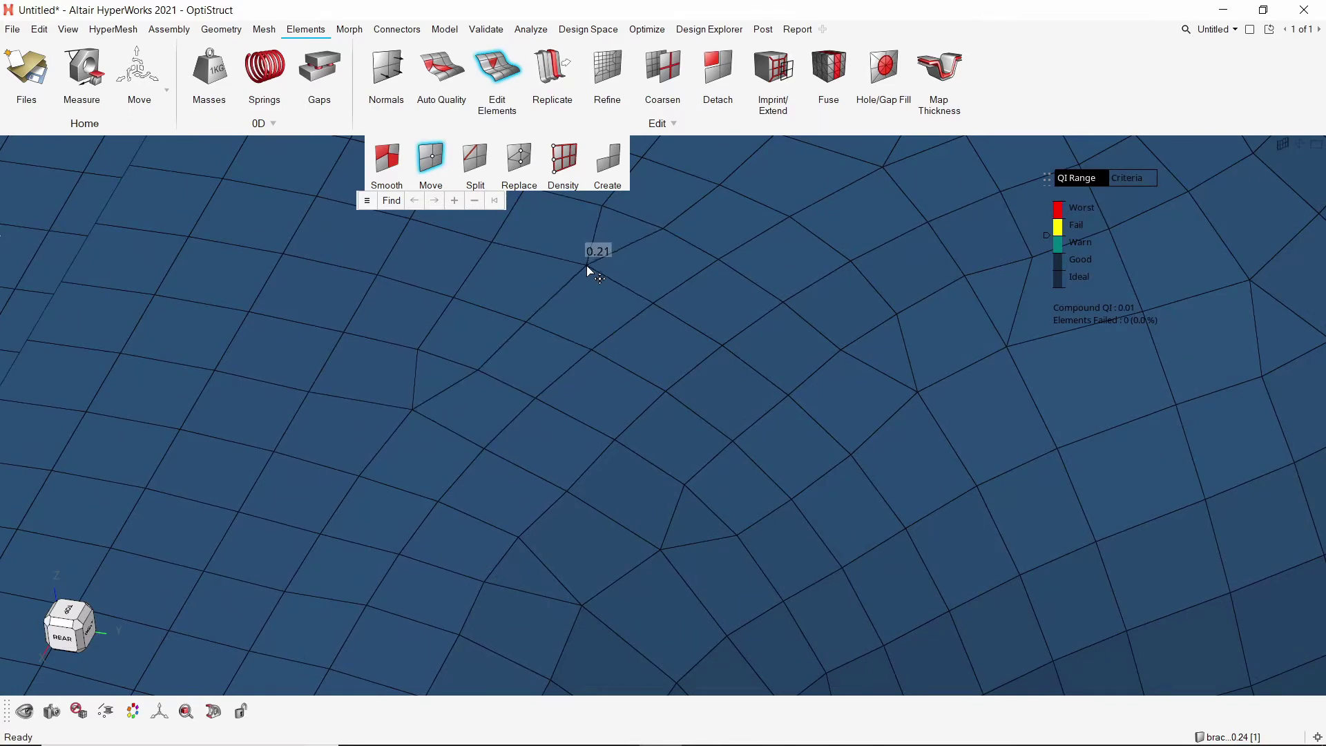
- Split the quad element beside the irregular mesh transition above the bend with the Split mode
{"action": "left_click", "coordinate": [475, 158]}
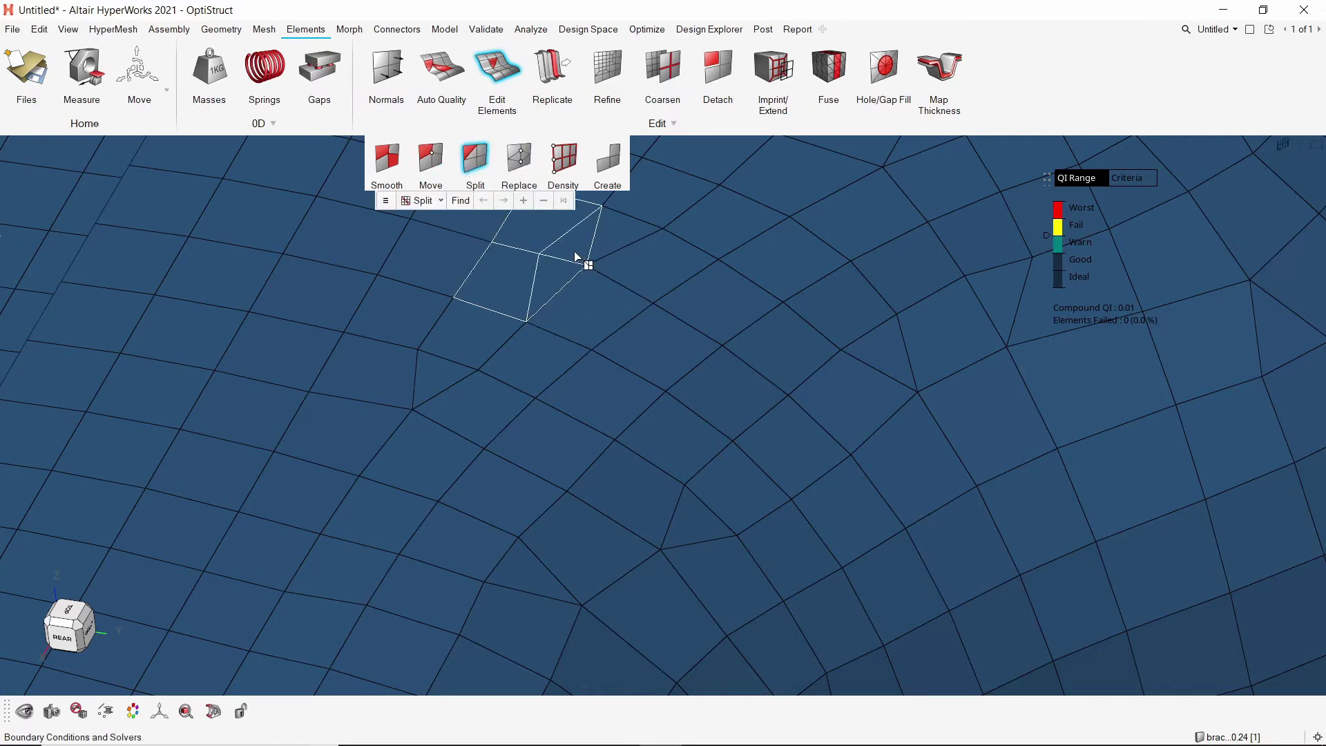
{"action": "right_click_drag", "start_coordinate": [571, 242], "coordinate": [564, 429], "text": "ctrl"}
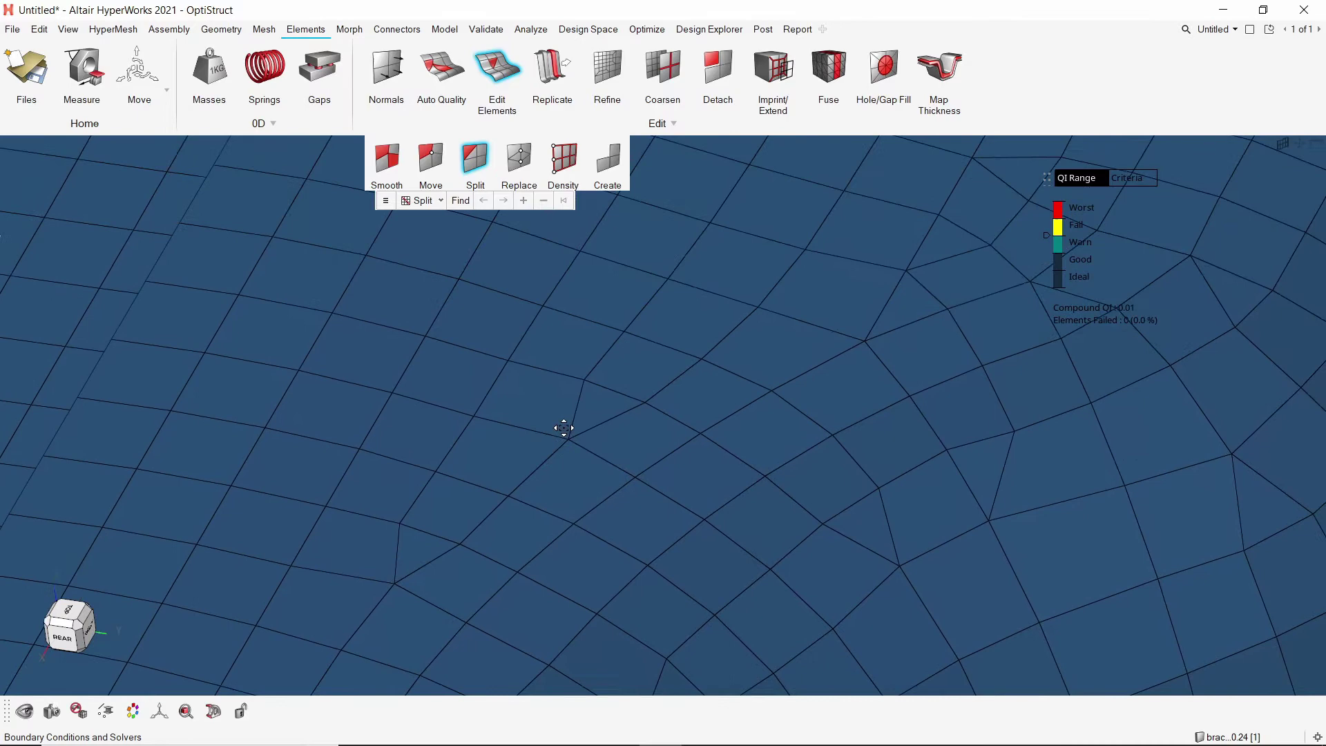
{"action": "left_click", "coordinate": [535, 386]}
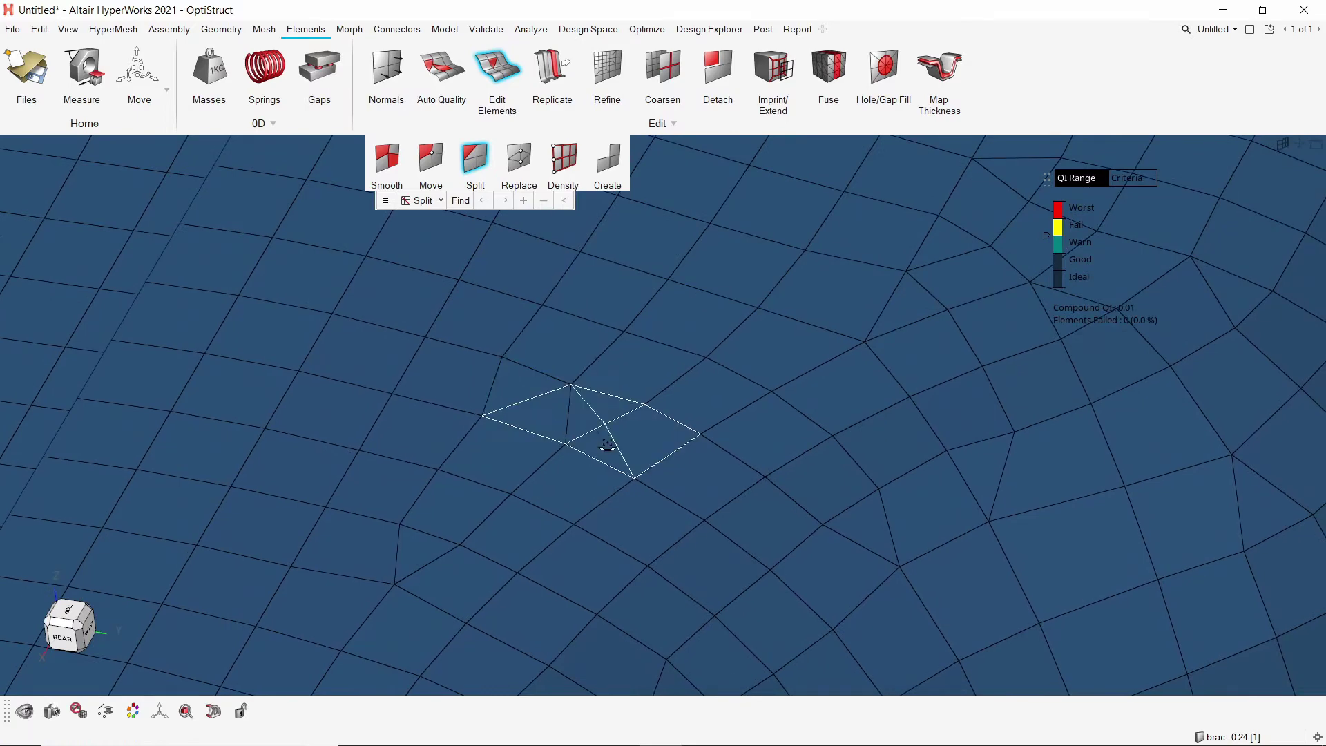
{"action": "mouse_move", "coordinate": [610, 446]}
{"action": "middle_mouse_down"}
{"action": "mouse_move", "coordinate": [621, 510]}
{"action": "mouse_move", "coordinate": [613, 456]}
{"action": "middle_mouse_up"}
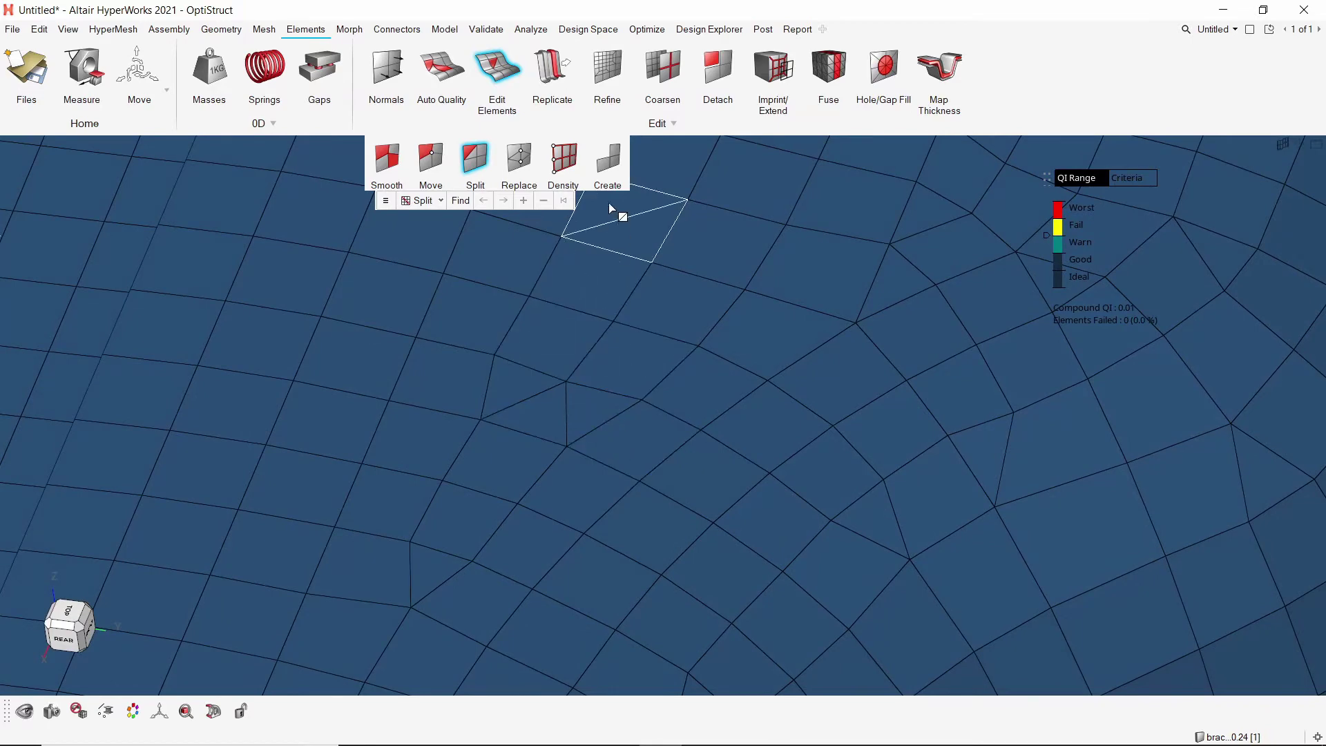
{"action": "left_click", "coordinate": [614, 172]}
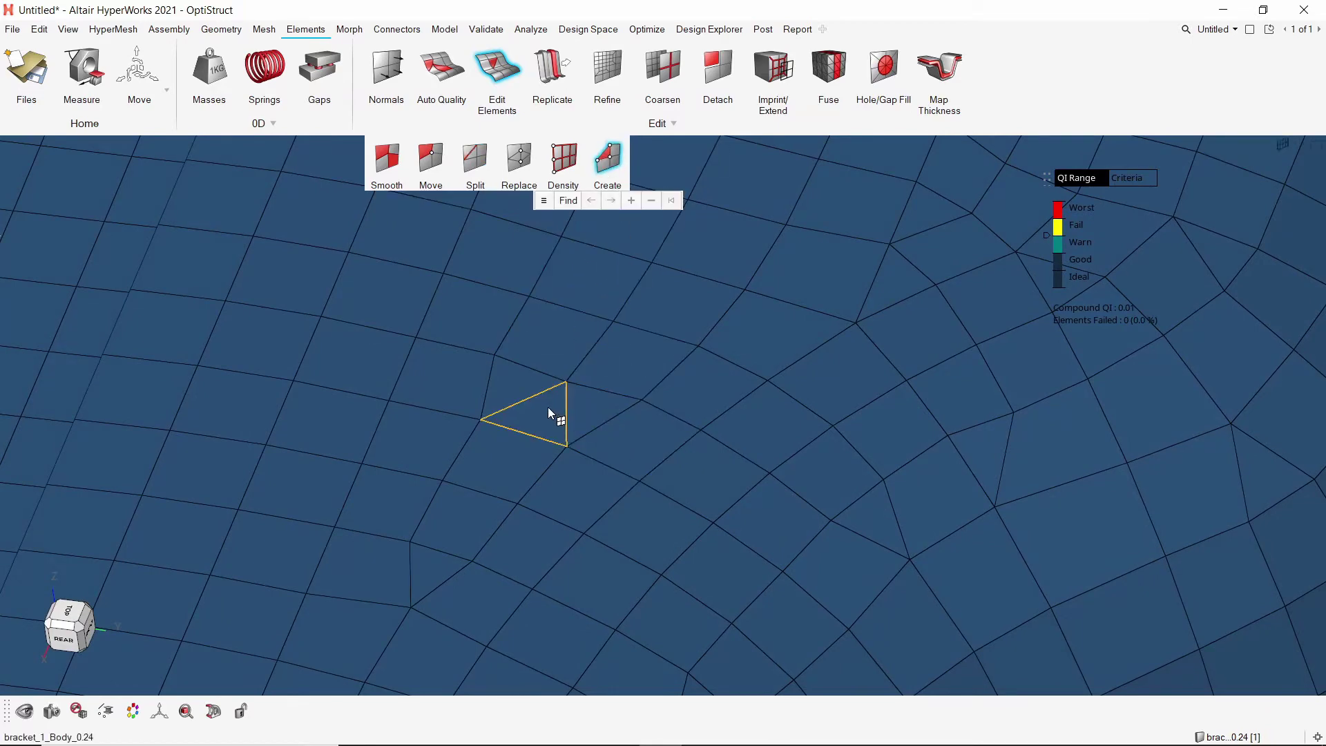
- Set the mesh density to 10 along the curved feature edge above the bend
{"action": "left_click", "coordinate": [571, 162]}
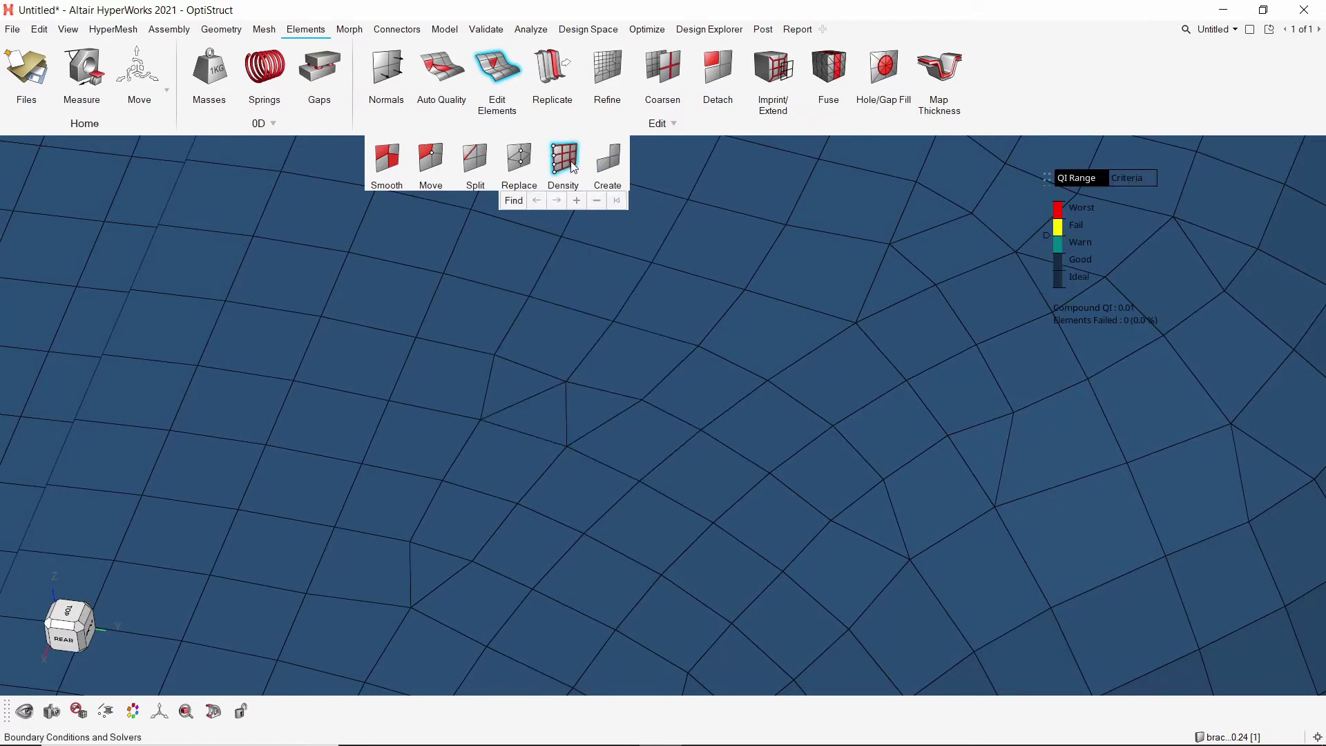
{"action": "scroll", "coordinate": [569, 492], "scroll_direction": "down", "scroll_amount": 7}
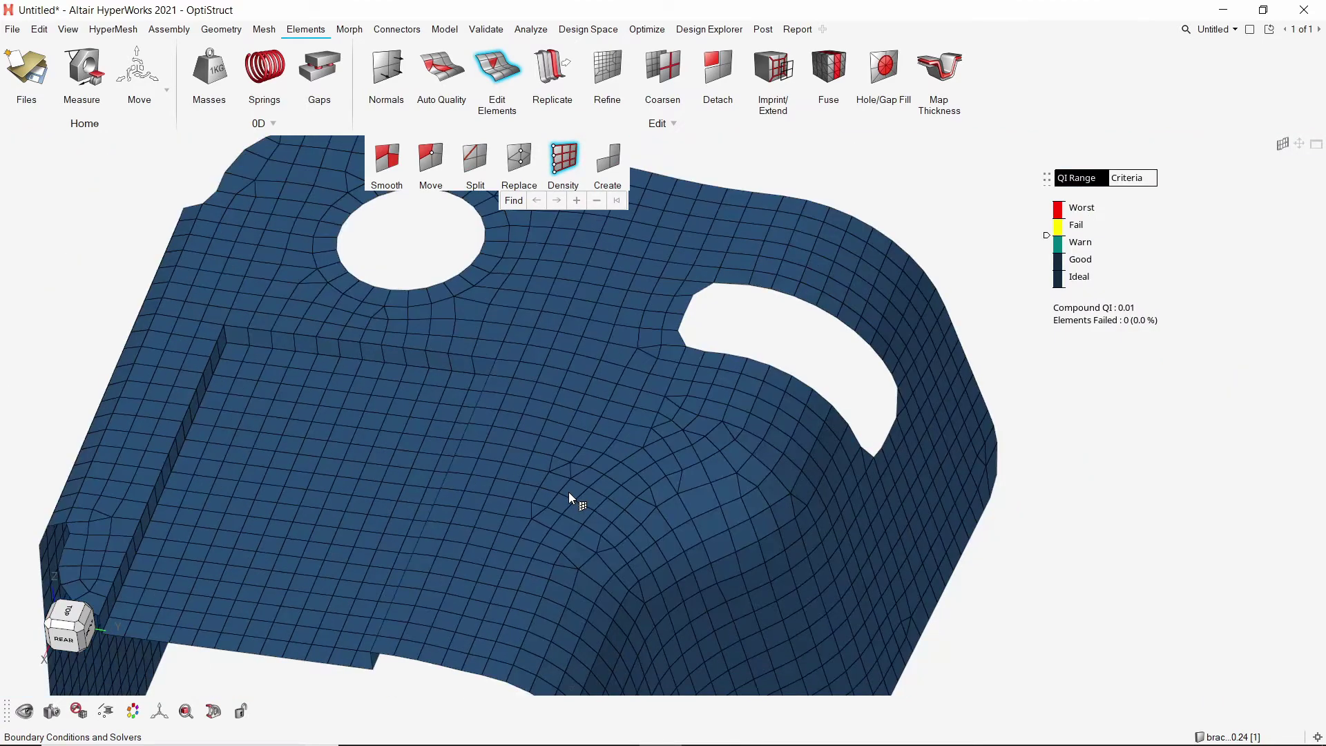
{"action": "right_click_drag", "start_coordinate": [569, 492], "coordinate": [681, 379]}
{"action": "left_click", "coordinate": [691, 377]}
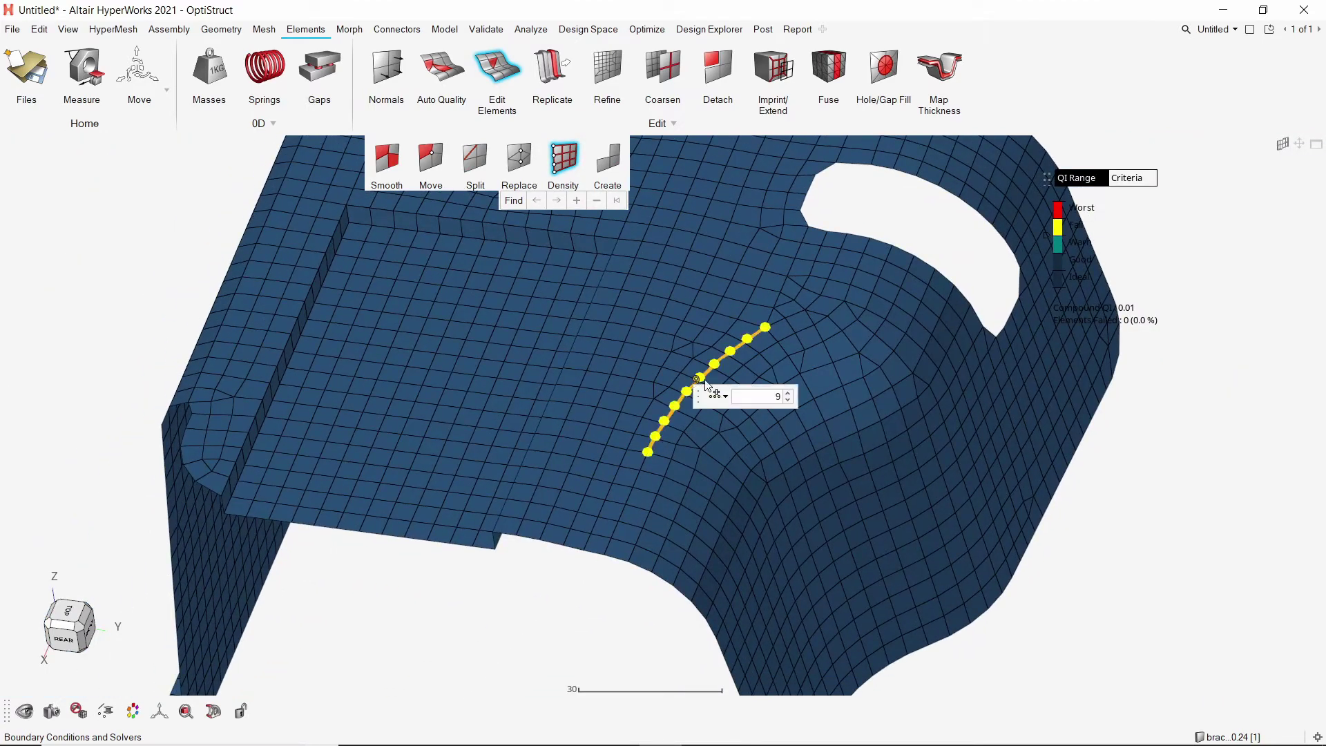
{"action": "right_click_drag", "start_coordinate": [821, 352], "coordinate": [694, 358]}
{"action": "scroll", "coordinate": [598, 384], "scroll_direction": "up", "scroll_amount": 6}
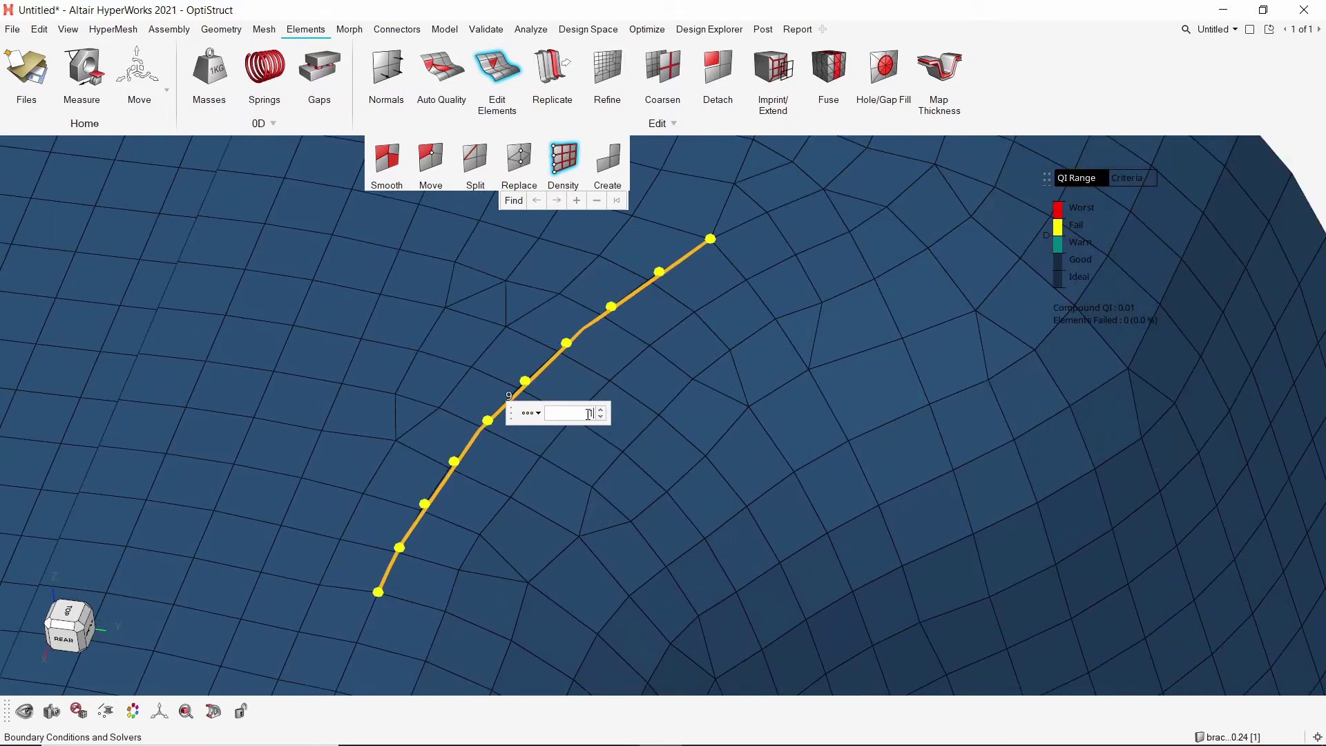
{"action": "scroll", "coordinate": [588, 414], "scroll_direction": "up", "scroll_amount": 1}
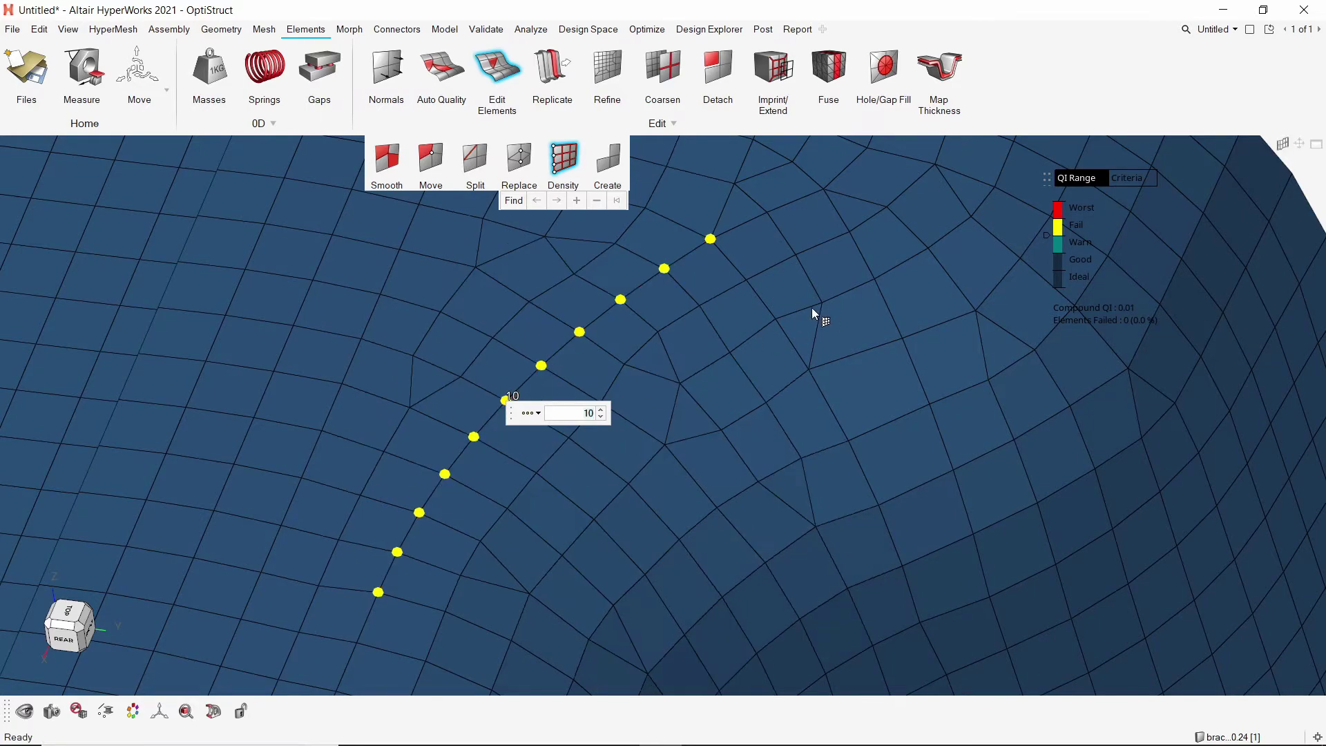
{"action": "scroll", "coordinate": [754, 332], "scroll_direction": "down", "scroll_amount": 5}
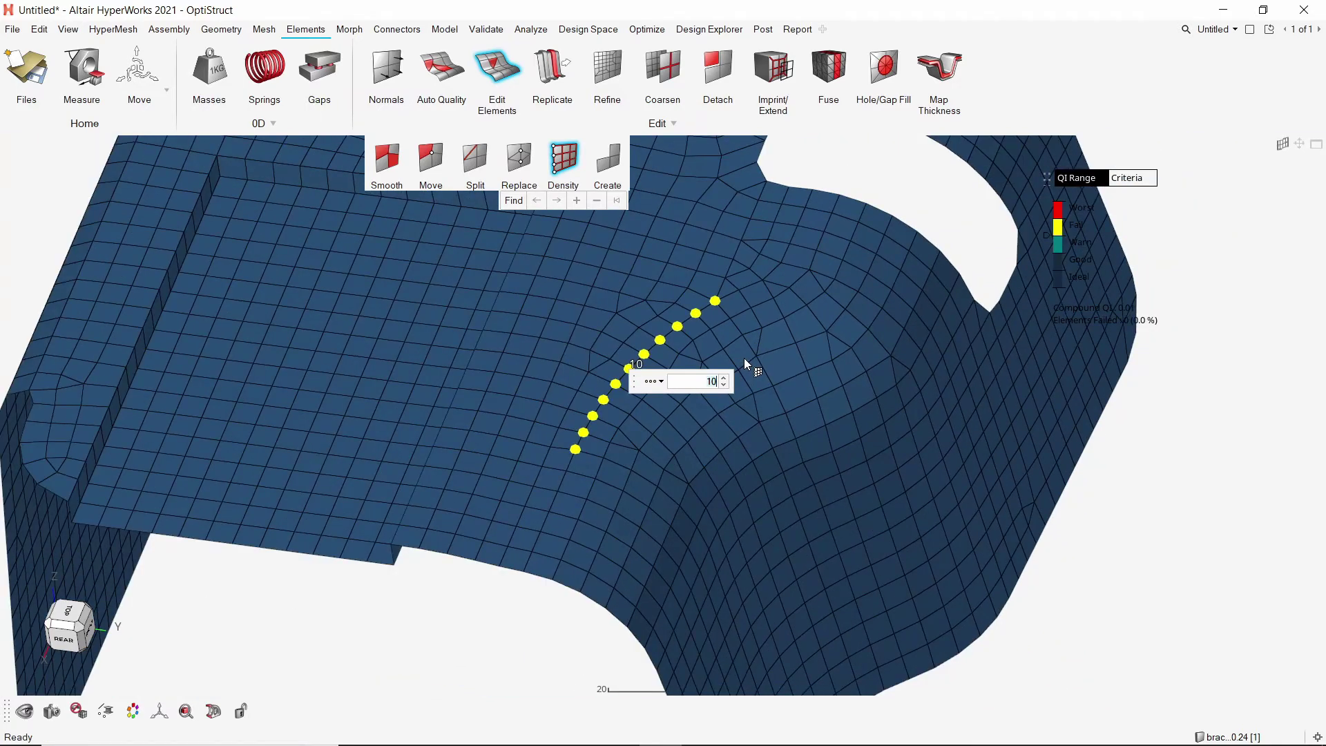
- Try a one-to-one replacement of a node at the mesh transition above the bend and undo it
{"action": "left_click", "coordinate": [519, 159]}
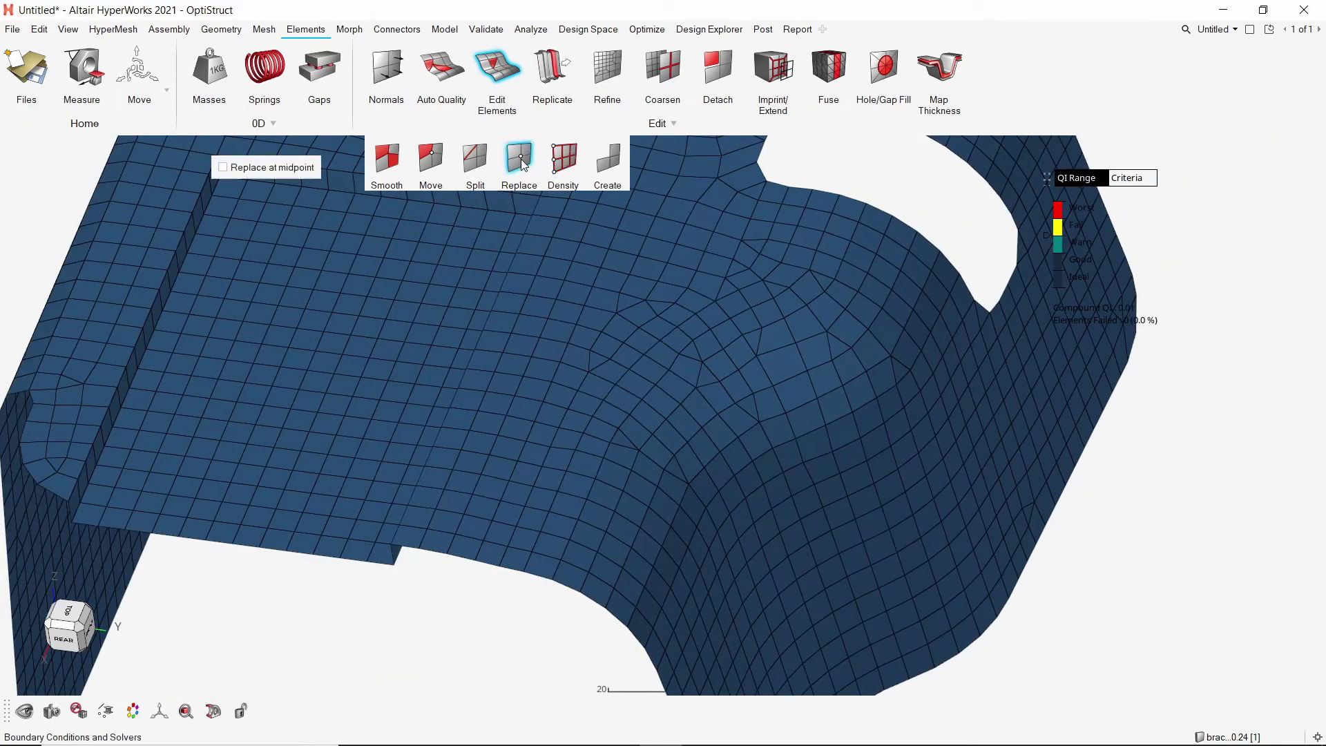
{"action": "scroll", "coordinate": [647, 316], "scroll_direction": "up", "scroll_amount": 5}
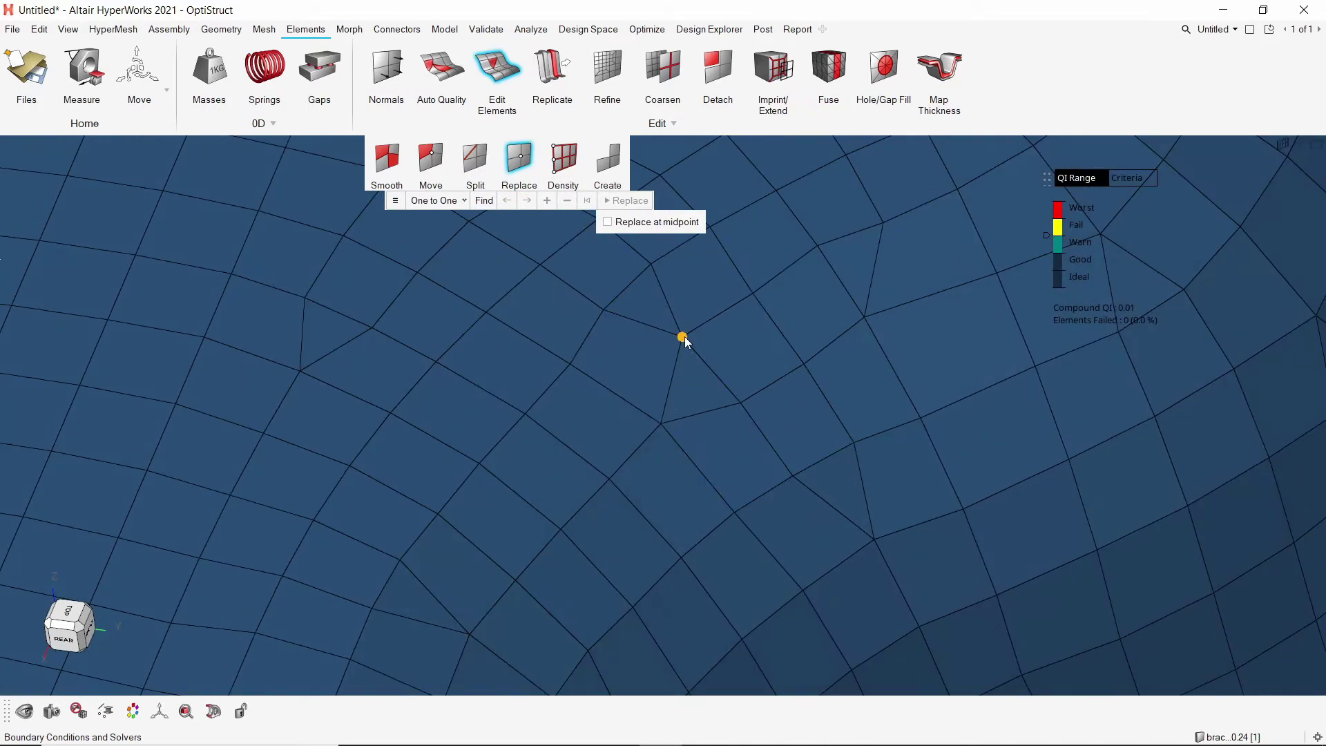
{"action": "left_click", "coordinate": [659, 424]}
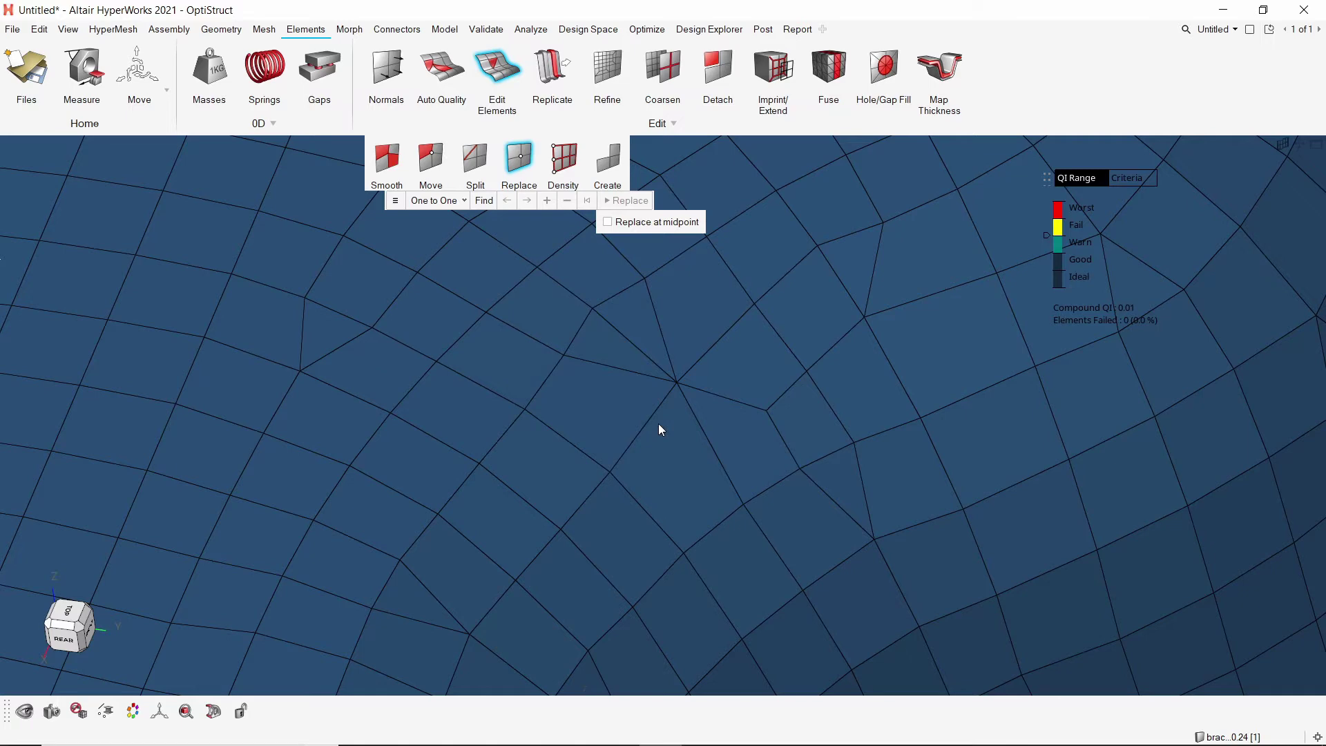
{"action": "key", "text": "ctrl+z"}
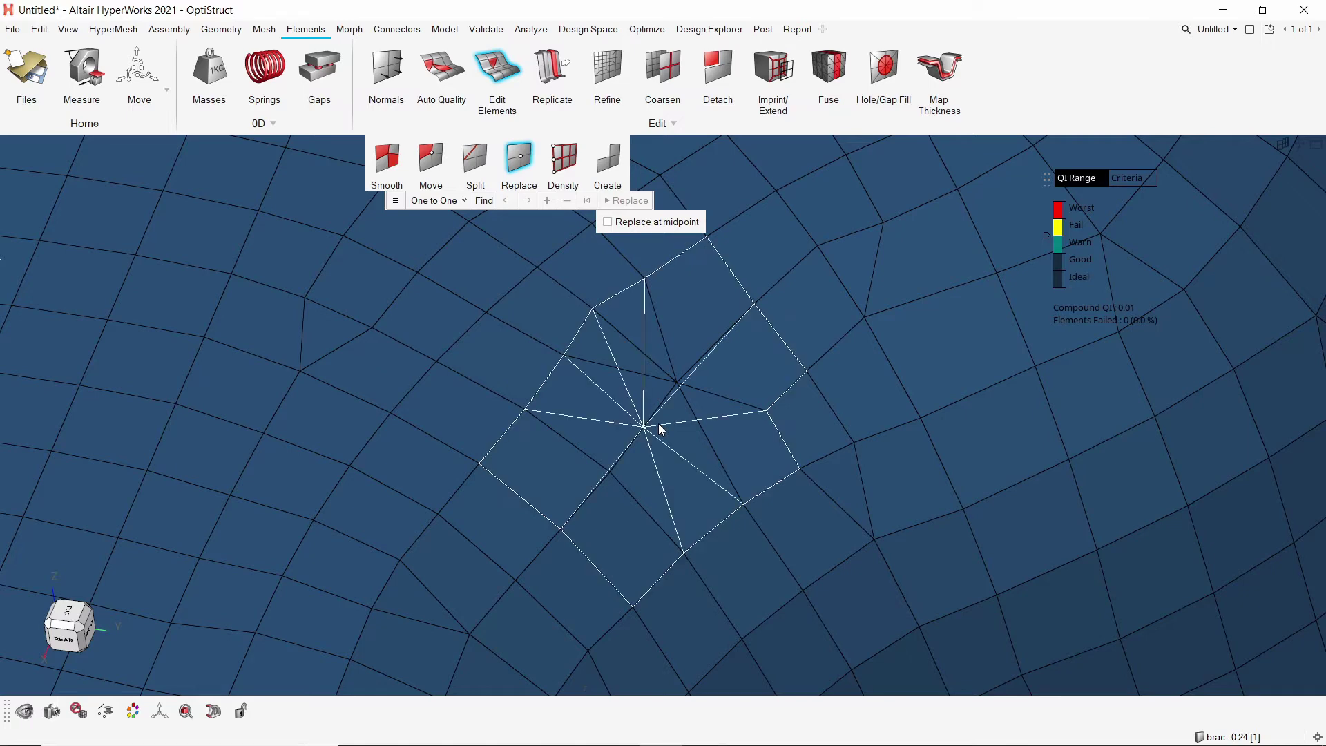
- Refine the patch of elements between the bend and the curved slot with Auto Quads at element size 1.25 and 1 transition layer
{"action": "scroll", "coordinate": [660, 424], "scroll_direction": "down", "scroll_amount": 8}
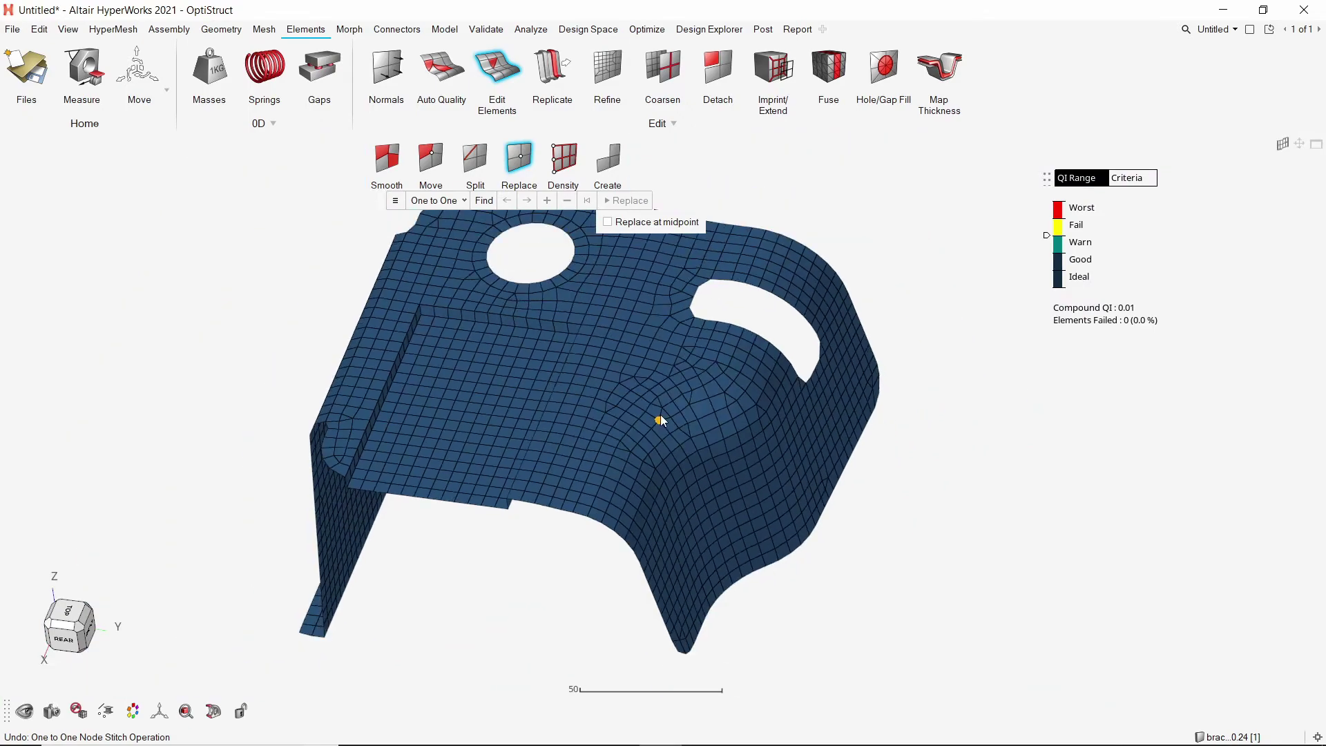
{"action": "right_click_drag", "start_coordinate": [659, 421], "coordinate": [731, 399]}
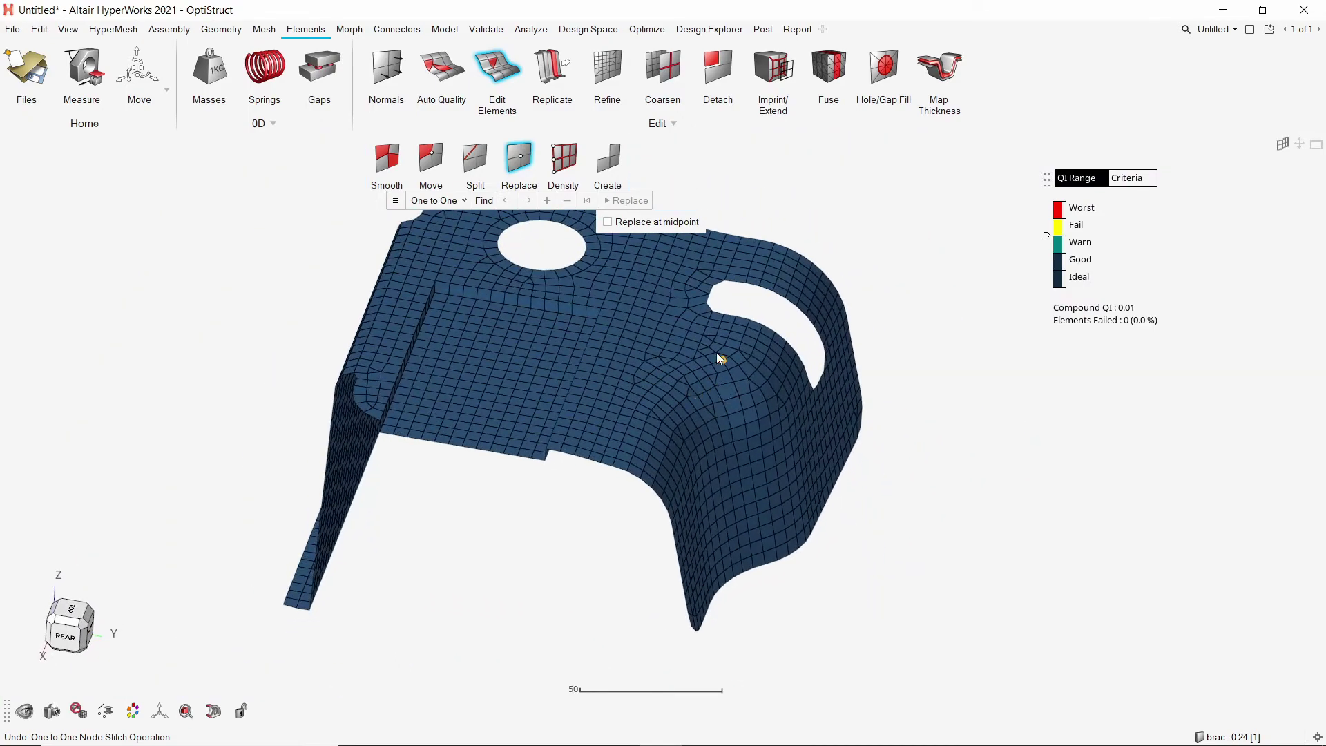
{"action": "left_click", "coordinate": [609, 69]}
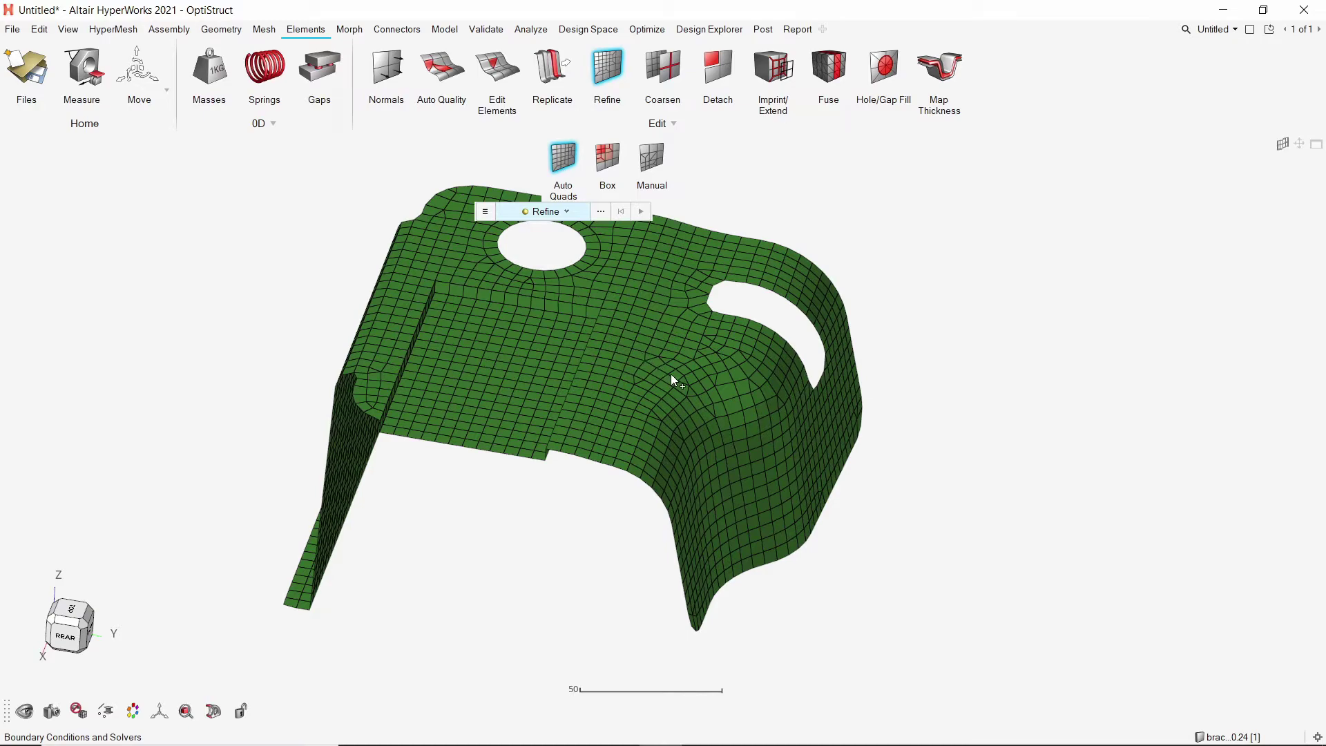
{"action": "left_click", "coordinate": [699, 400]}
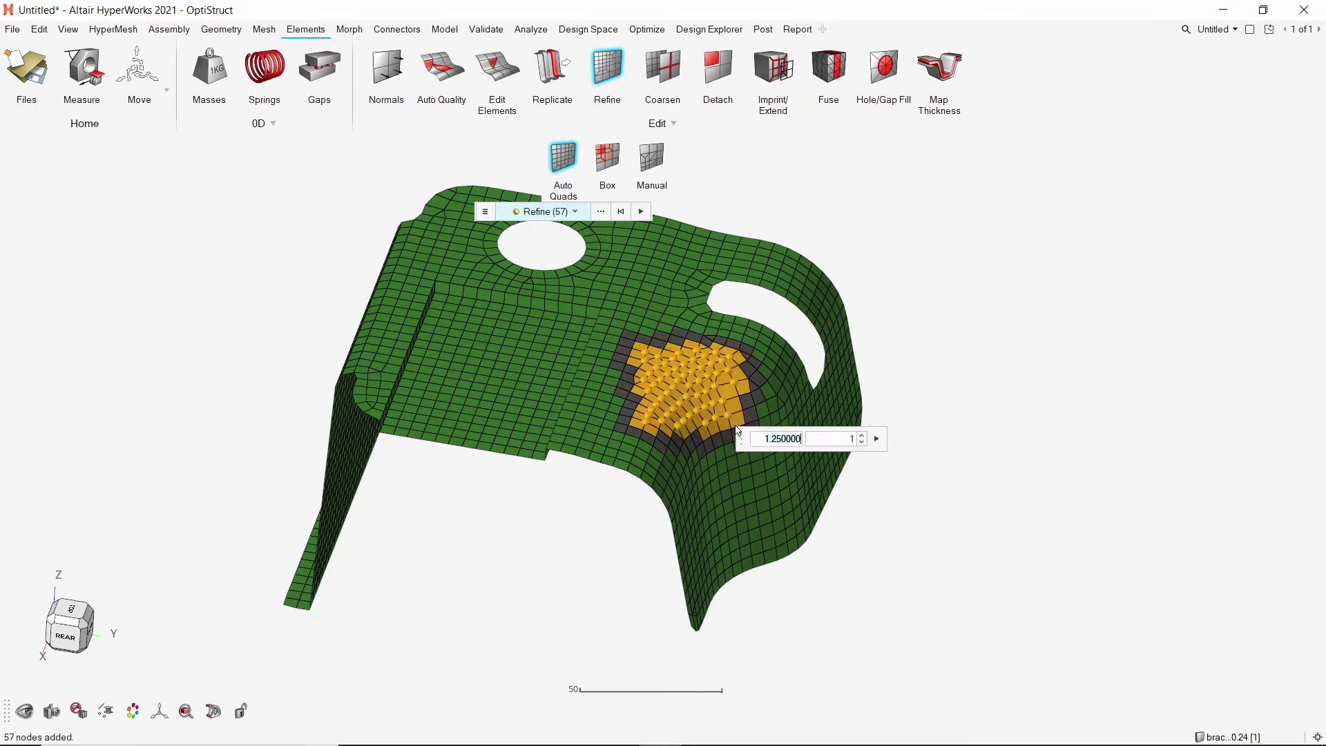
{"action": "scroll", "coordinate": [703, 384], "scroll_direction": "up", "scroll_amount": 4}
{"action": "mouse_move", "coordinate": [710, 350]}
{"action": "middle_mouse_down"}
{"action": "mouse_move", "coordinate": [675, 356]}
{"action": "mouse_move", "coordinate": [701, 360]}
{"action": "middle_mouse_up"}
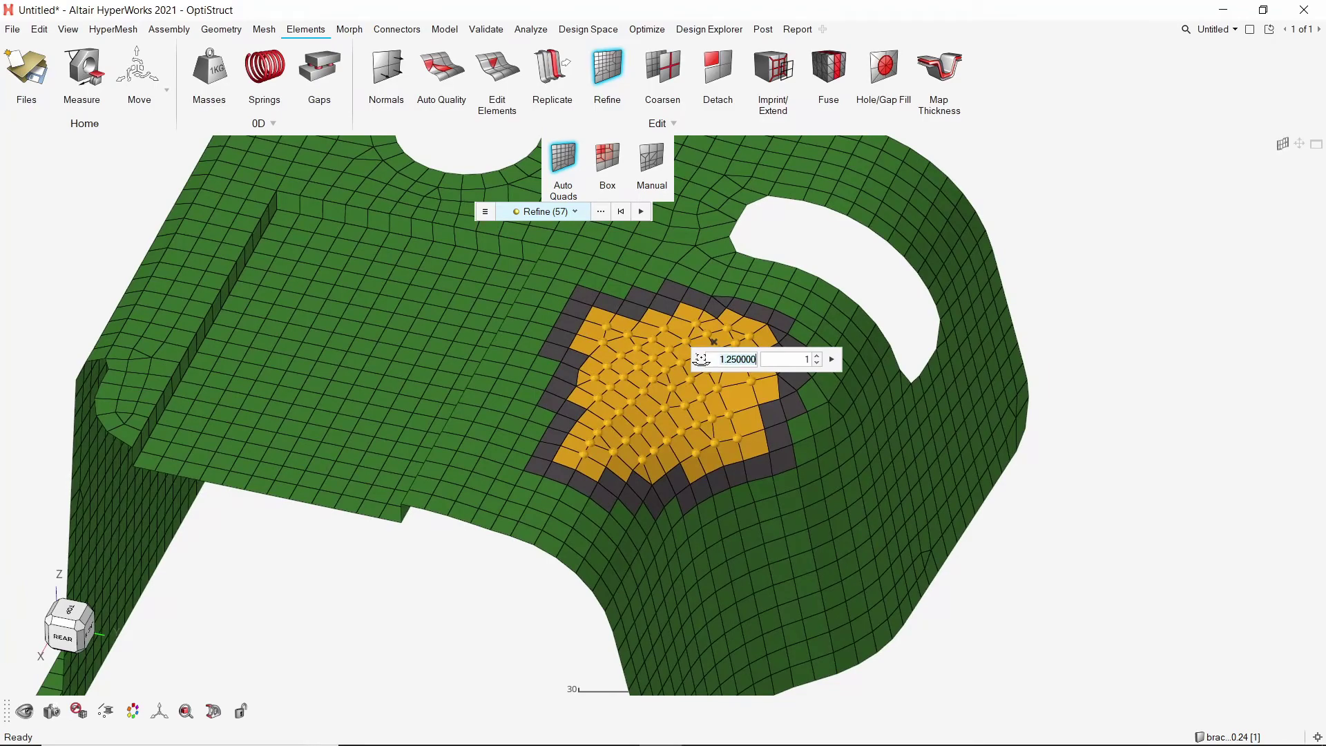
{"action": "left_click", "coordinate": [831, 362]}
- Refine the elements around the bend's curved free edge with Auto Quads at element size 1.25 and 3 transition layers
{"action": "scroll", "coordinate": [719, 384], "scroll_direction": "up", "scroll_amount": 3}
{"action": "mouse_move", "coordinate": [719, 384]}
{"action": "middle_mouse_down"}
{"action": "mouse_move", "coordinate": [730, 338]}
{"action": "mouse_move", "coordinate": [751, 398]}
{"action": "mouse_move", "coordinate": [722, 388]}
{"action": "middle_mouse_up"}
{"action": "right_click_drag", "start_coordinate": [721, 388], "coordinate": [675, 424]}
{"action": "left_click_drag", "start_coordinate": [383, 339], "coordinate": [613, 543]}
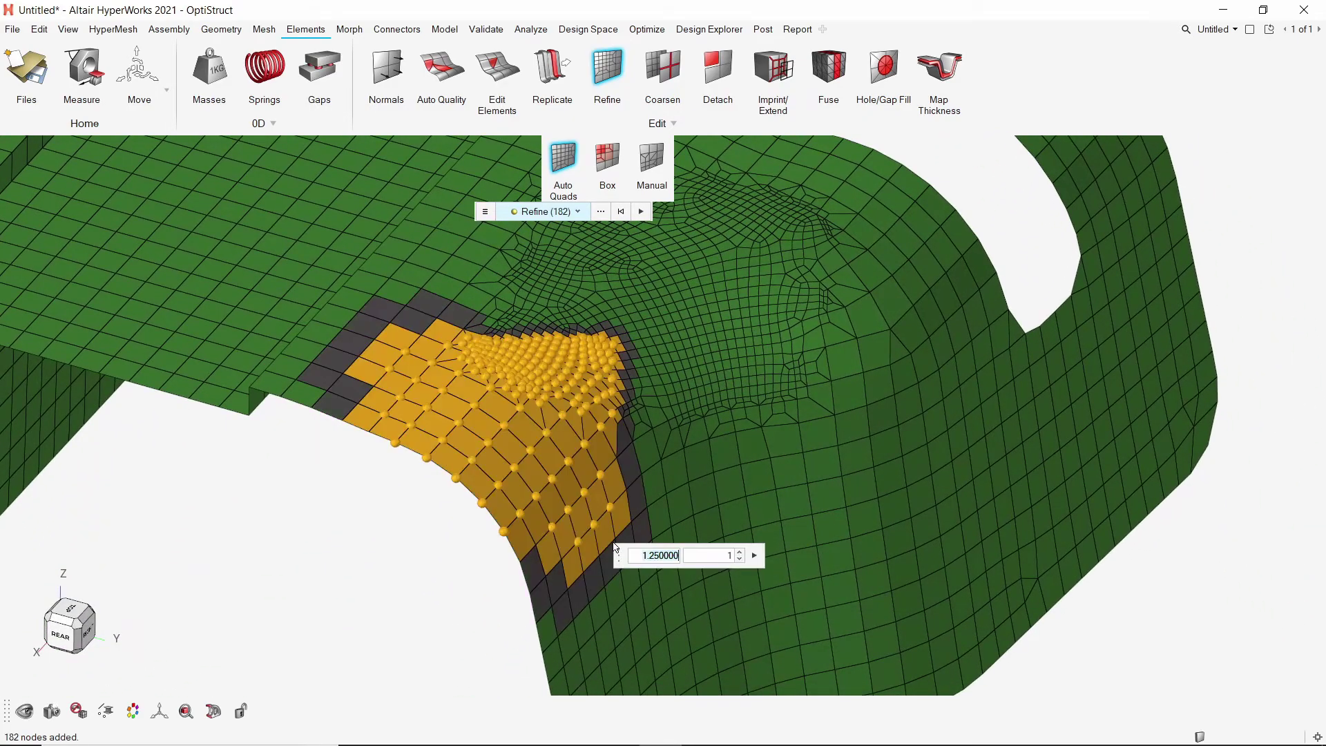
{"action": "left_click", "coordinate": [740, 553]}
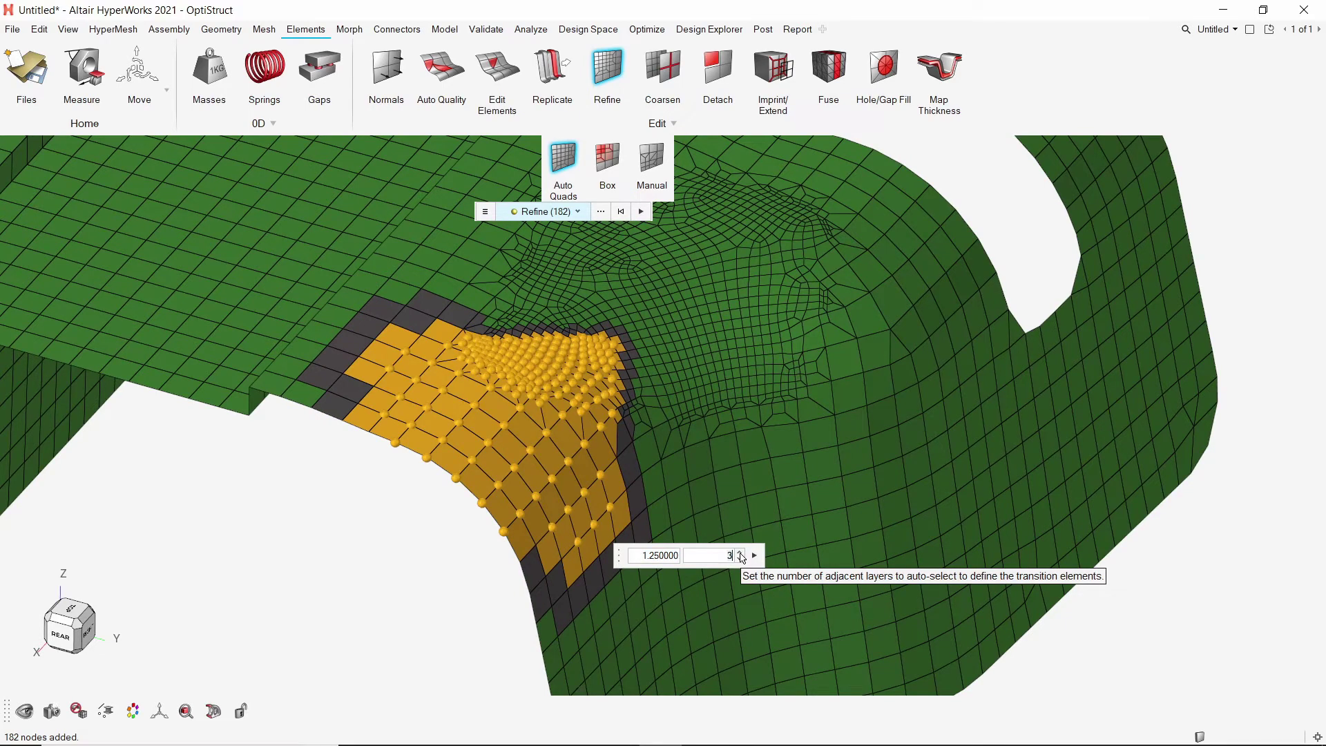
{"action": "left_click", "coordinate": [754, 555]}
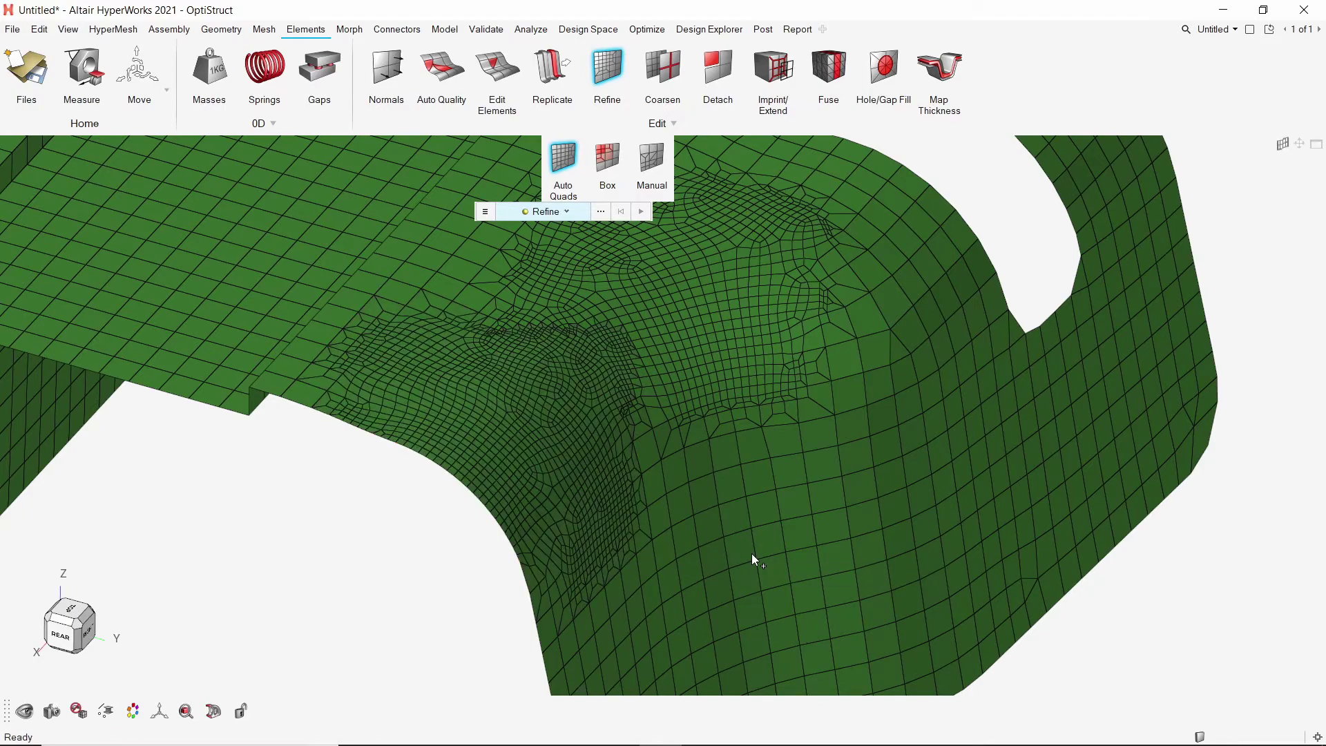
- Coarsen the whole bracket component's 2D mesh to an element size of 10
{"action": "middle_click_drag", "start_coordinate": [614, 374], "coordinate": [673, 434]}
{"action": "scroll", "coordinate": [674, 434], "scroll_direction": "down", "scroll_amount": 2}
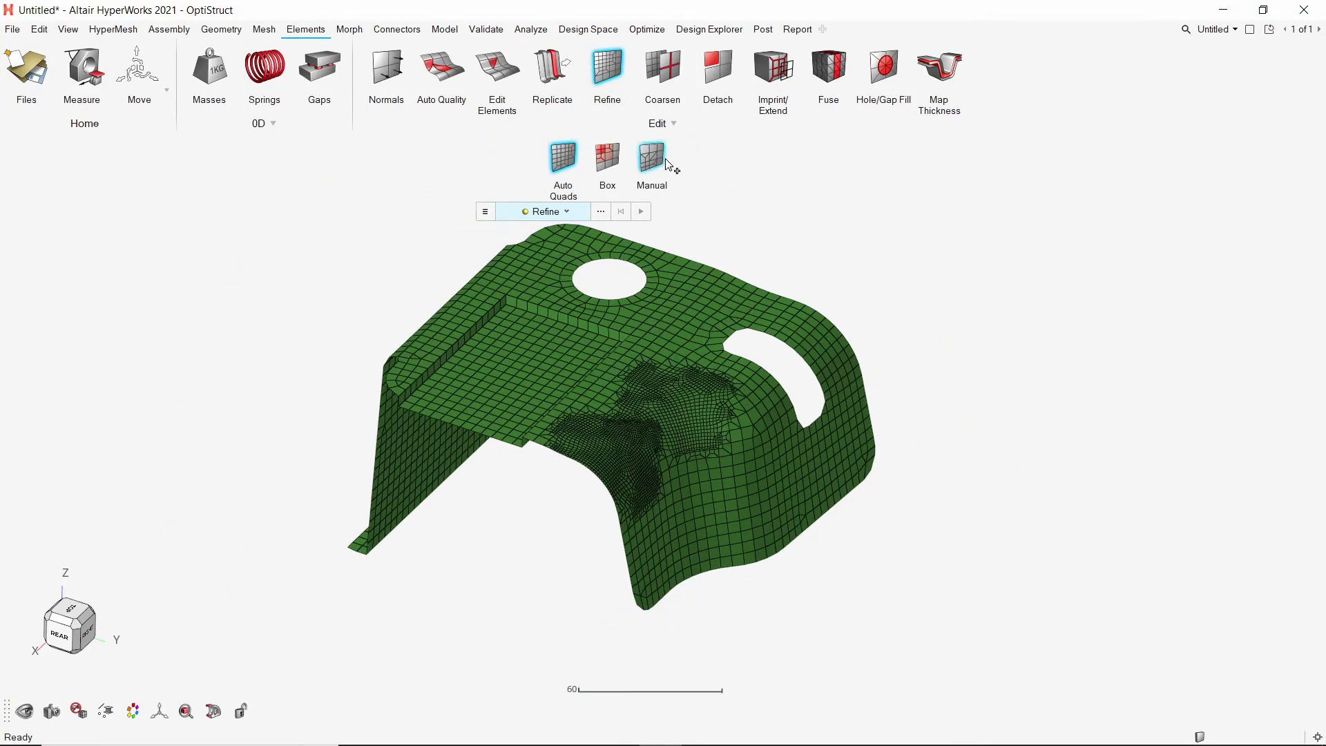
{"action": "left_click", "coordinate": [661, 63]}
{"action": "scroll", "coordinate": [678, 435], "scroll_direction": "up", "scroll_amount": 2}
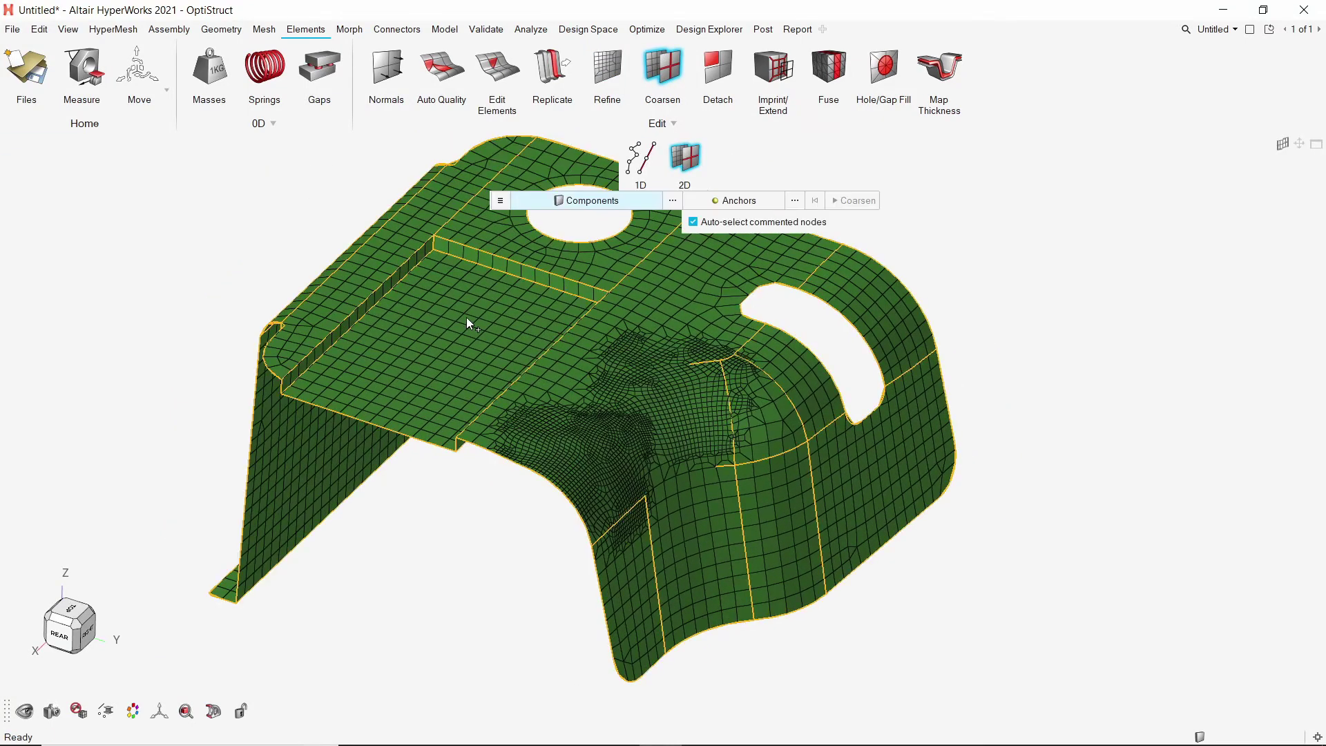
{"action": "left_click_drag", "start_coordinate": [467, 317], "coordinate": [806, 545]}
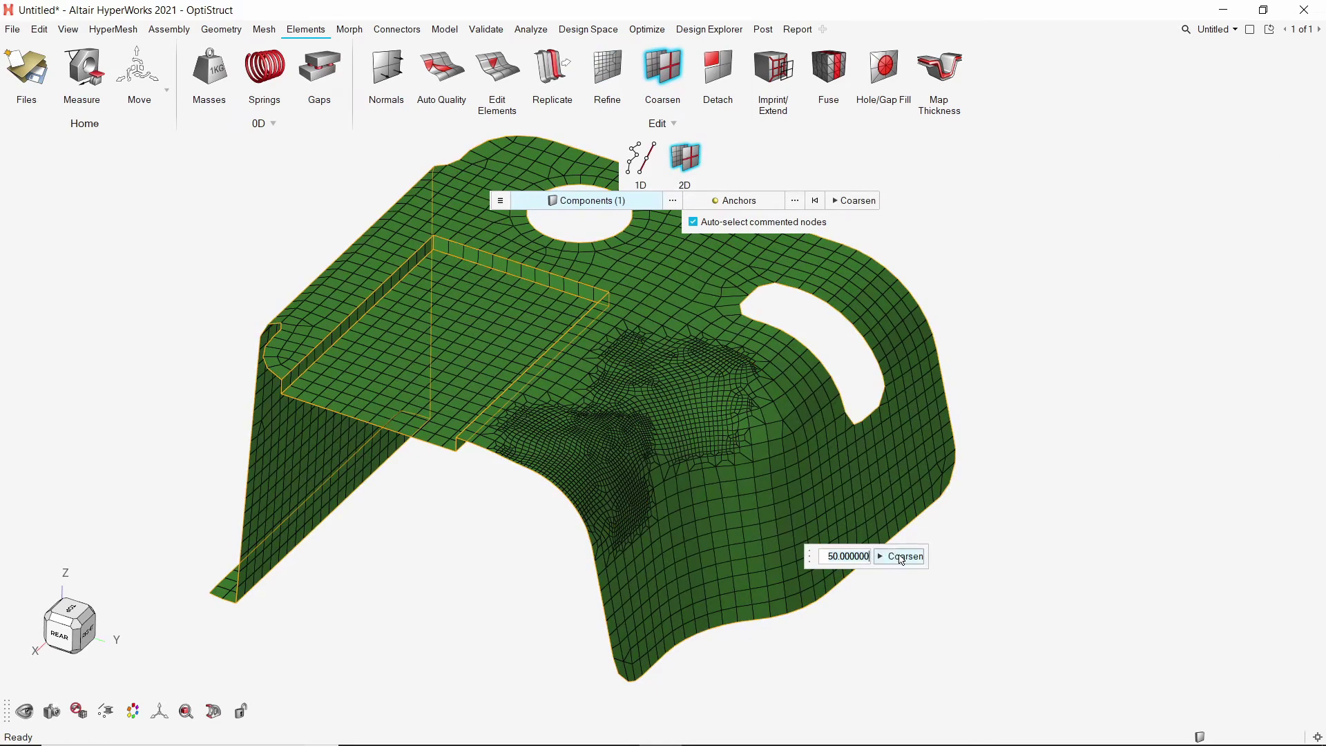
{"action": "type", "text": "10"}
{"action": "left_click", "coordinate": [901, 559]}
{"action": "scroll", "coordinate": [669, 450], "scroll_direction": "down", "scroll_amount": 2}
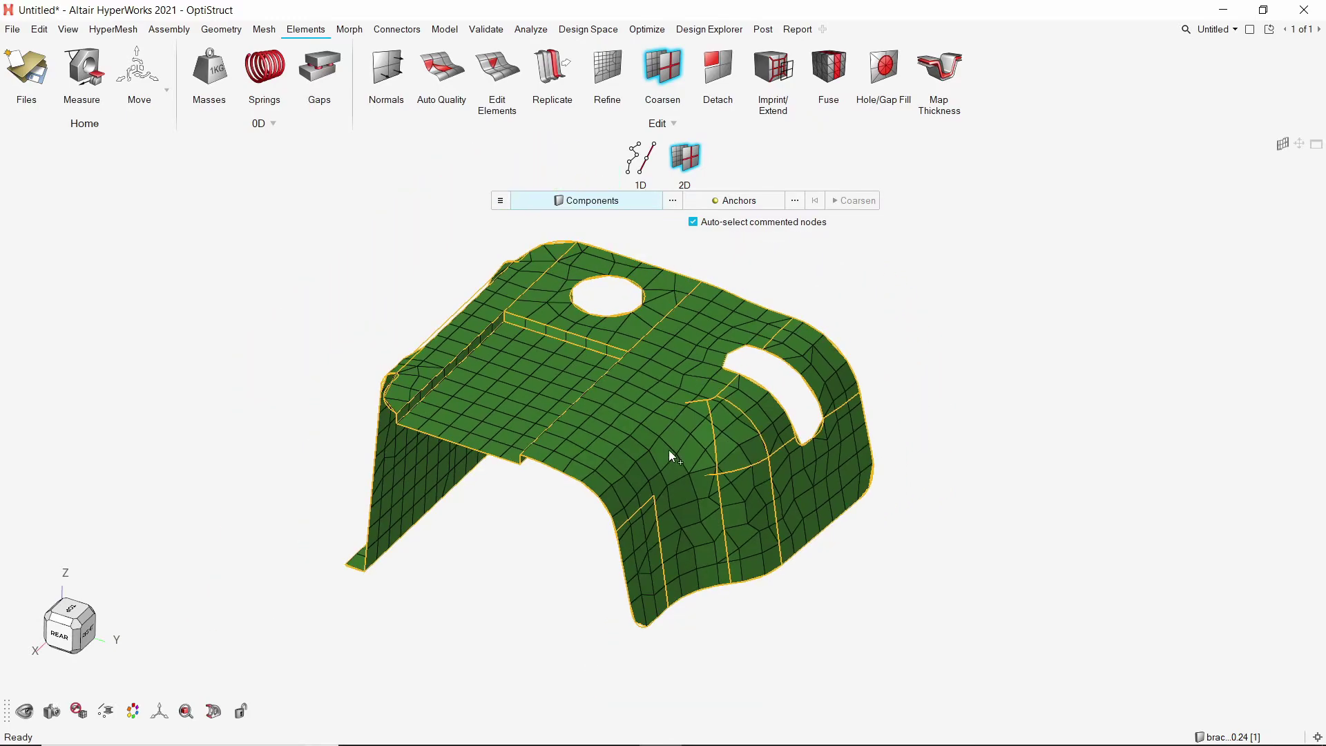
{"action": "right_click_drag", "start_coordinate": [669, 449], "coordinate": [699, 471]}
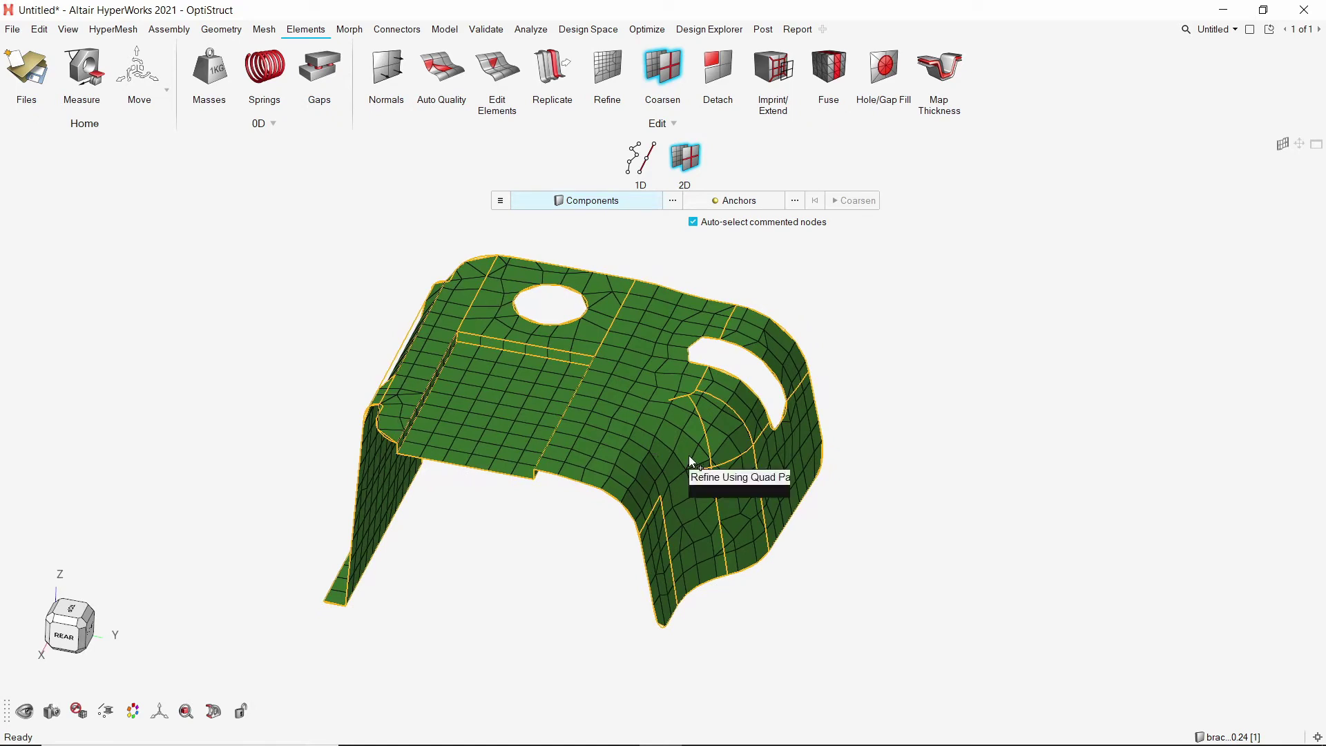
{"action": "right_click", "coordinate": [690, 455]}
{"action": "key", "text": "Escape"}
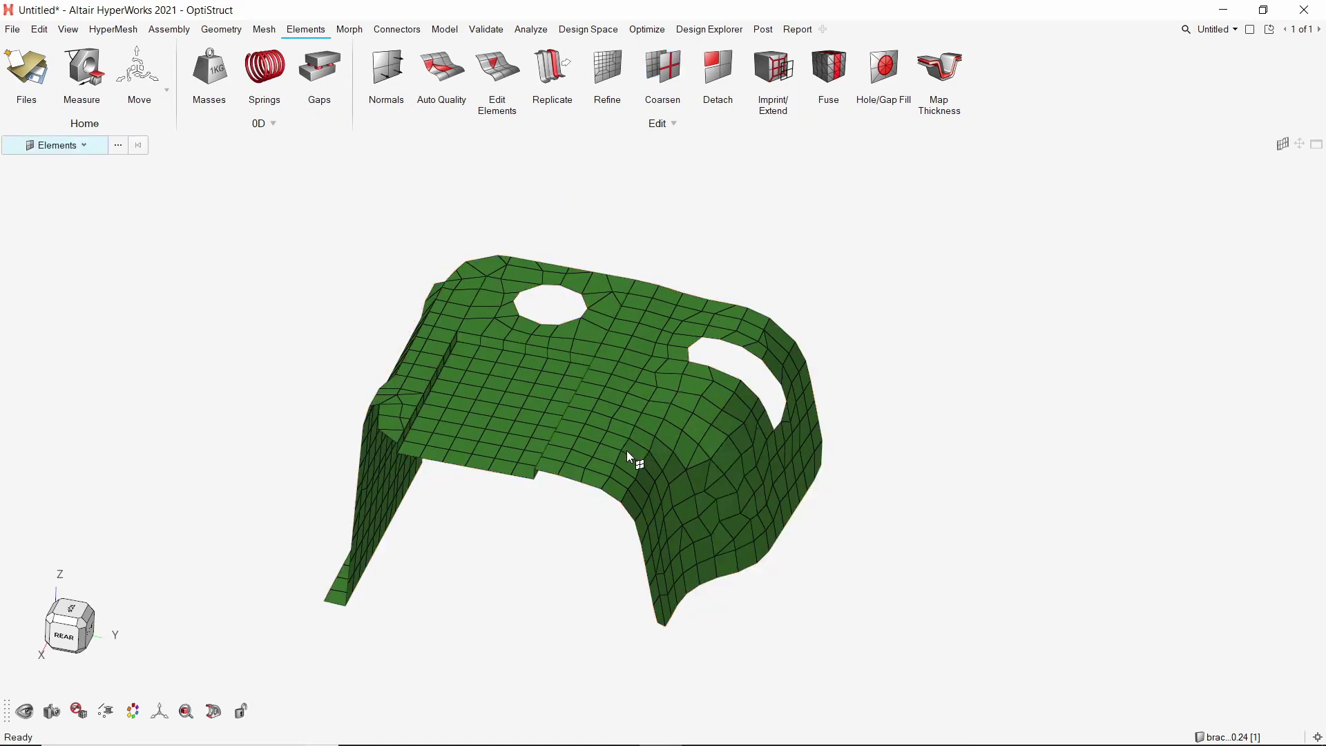
- Delete all the bracket's elements and display its geometry as shaded surfaces with edges
{"action": "left_click_drag", "start_coordinate": [245, 211], "coordinate": [900, 697]}
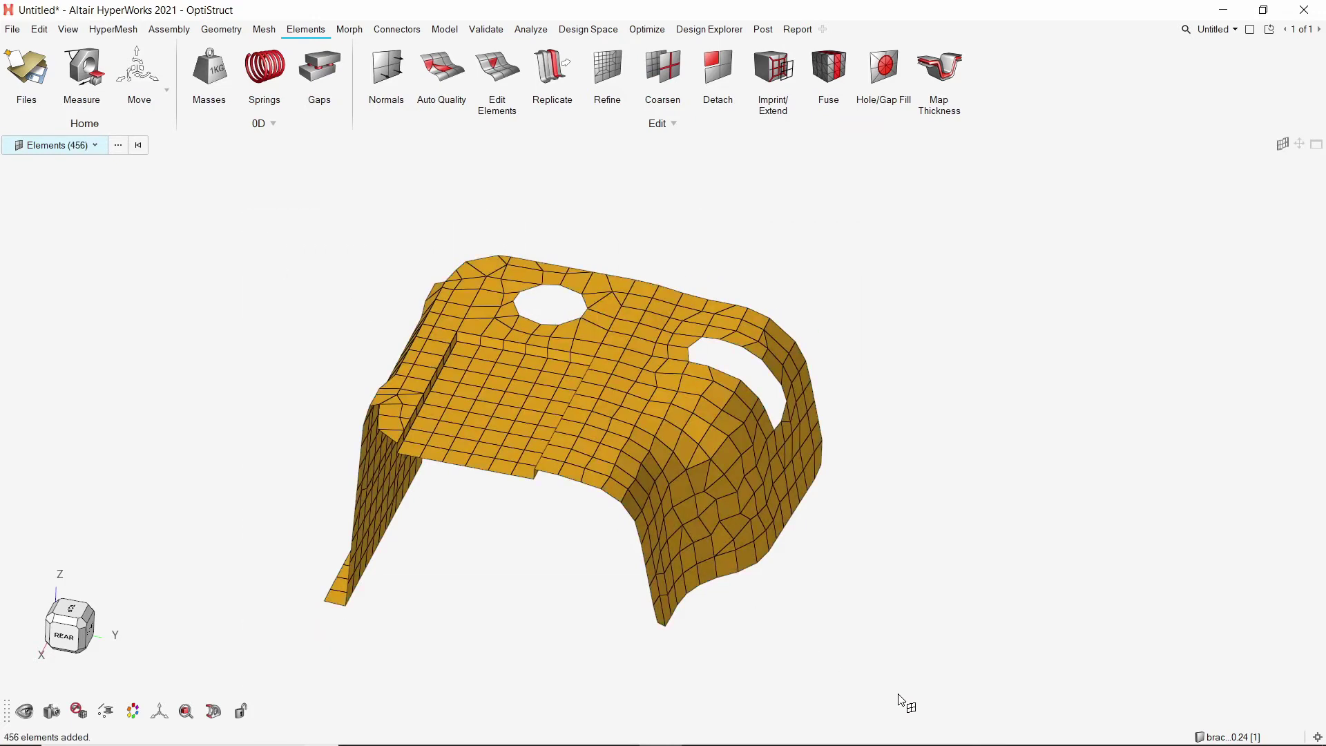
{"action": "key", "text": "Delete"}
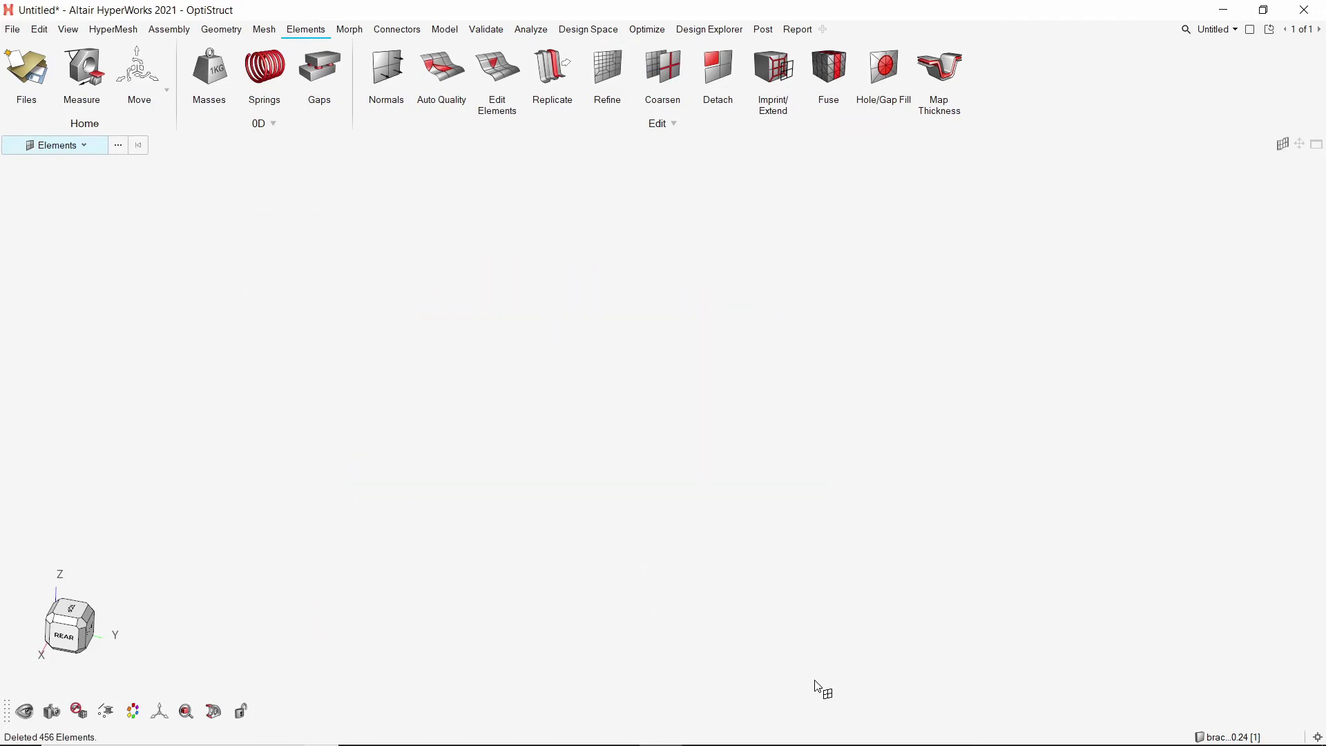
{"action": "mouse_move", "coordinate": [79, 711]}
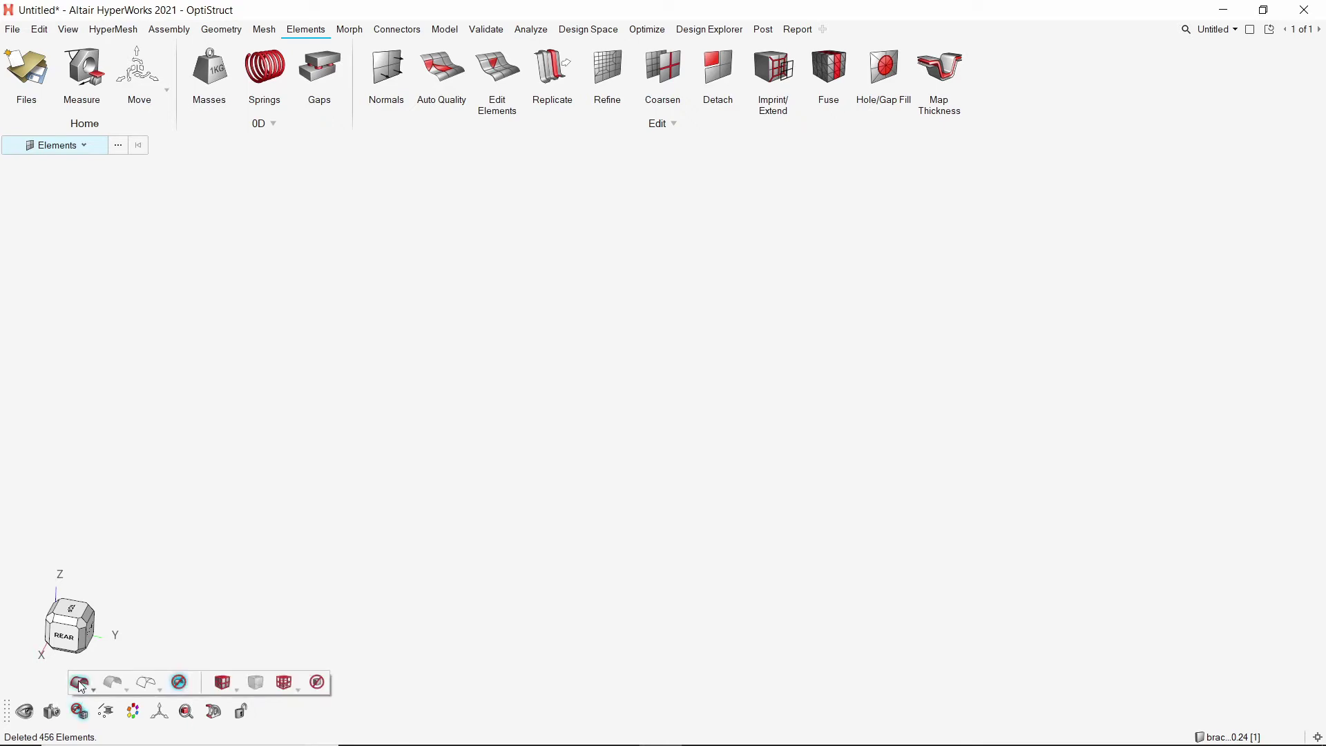
{"action": "left_click", "coordinate": [82, 685]}
{"action": "right_click_drag", "start_coordinate": [632, 475], "coordinate": [717, 401]}
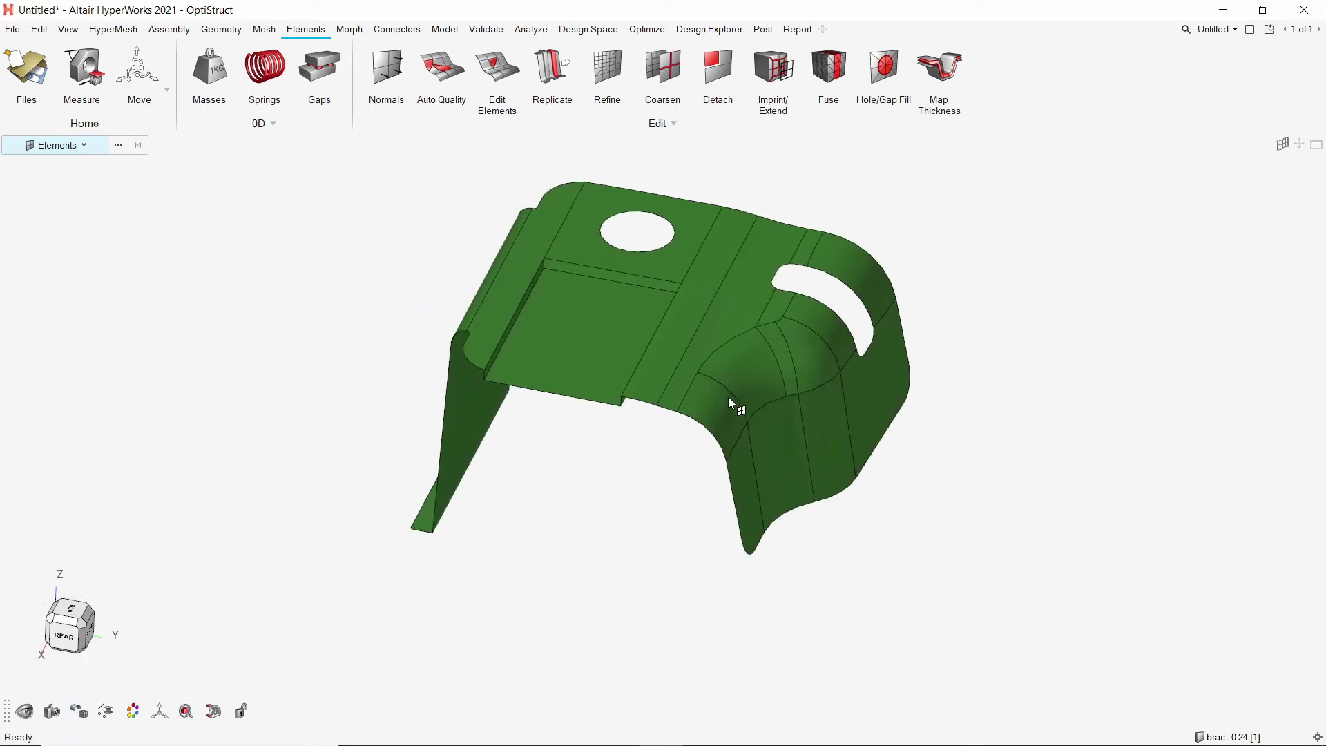
{"action": "mouse_move", "coordinate": [728, 398]}
{"action": "middle_mouse_down"}
{"action": "mouse_move", "coordinate": [728, 441]}
{"action": "mouse_move", "coordinate": [762, 412]}
{"action": "mouse_move", "coordinate": [745, 385]}
{"action": "middle_mouse_up"}
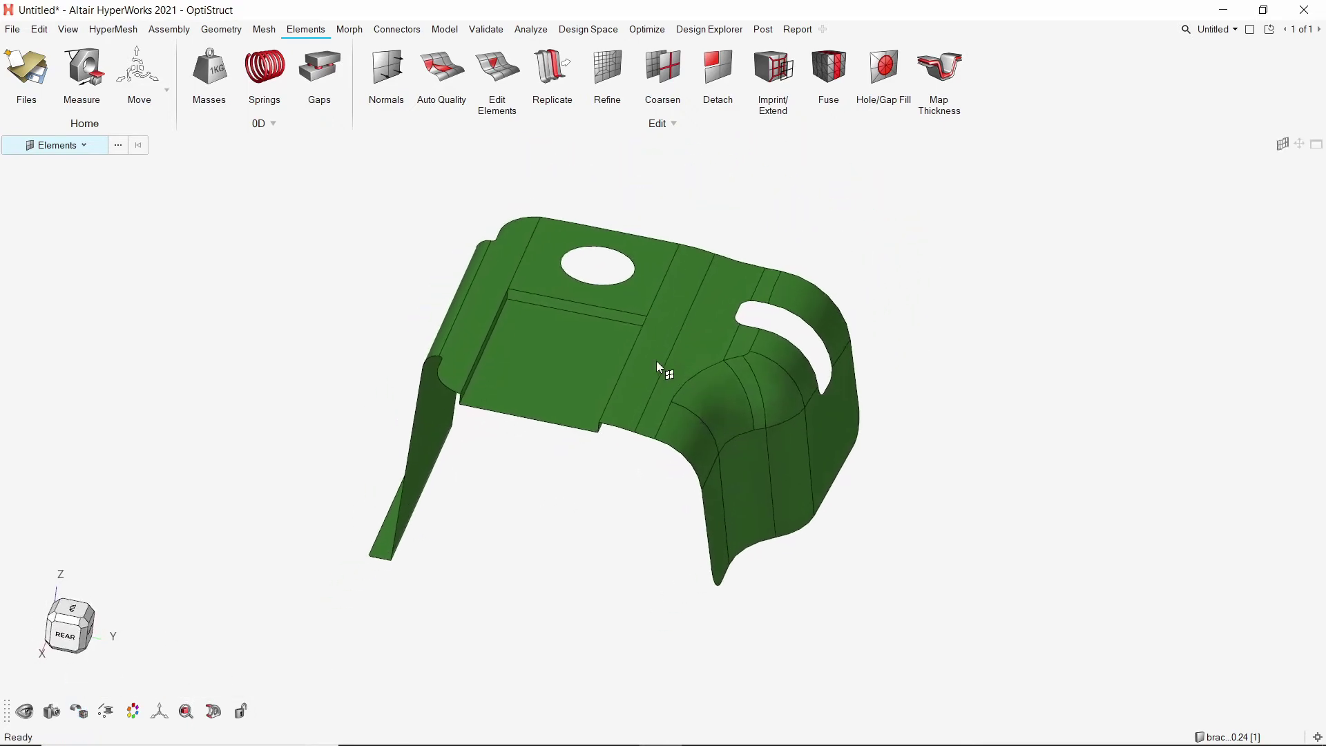
{"action": "scroll", "coordinate": [656, 365], "scroll_direction": "up", "scroll_amount": 3}
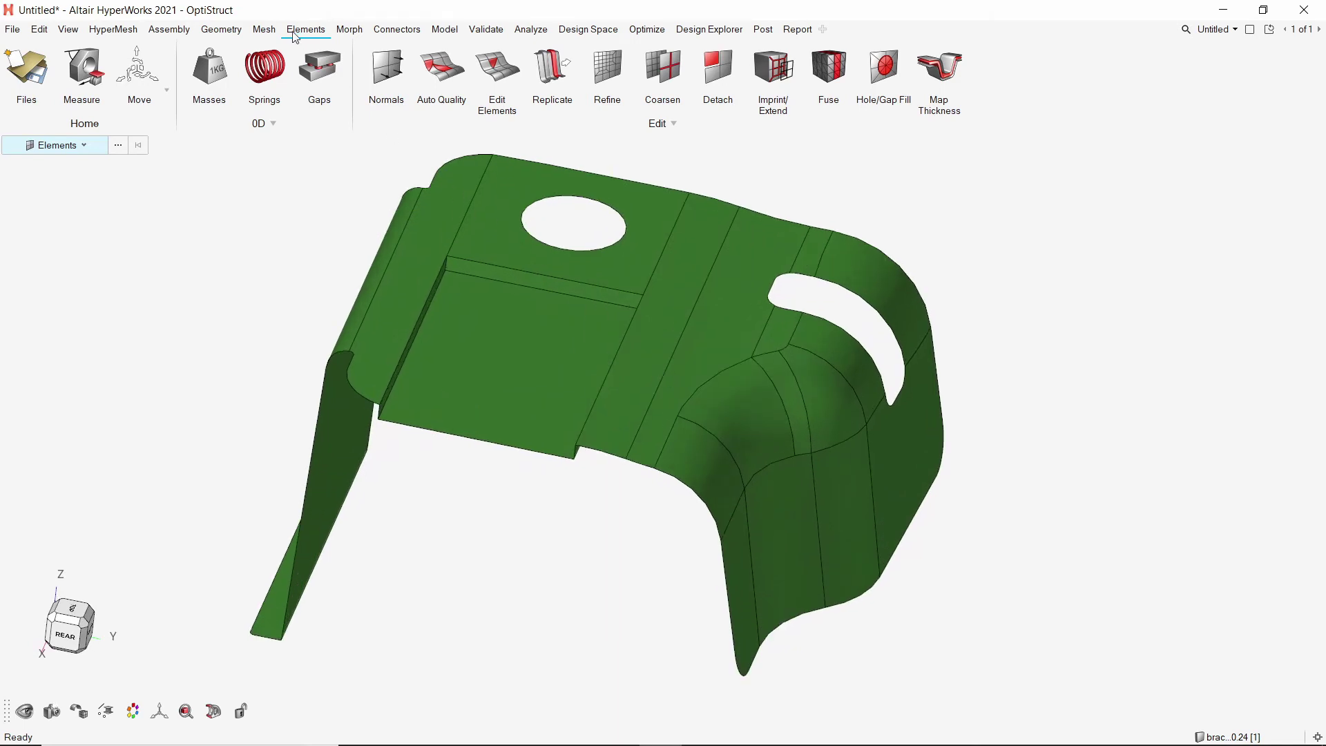
- Open the BatchMesher parameter settings for the bracket's surfaces and review the midsurface and fillet parameters
{"action": "left_click", "coordinate": [270, 29]}
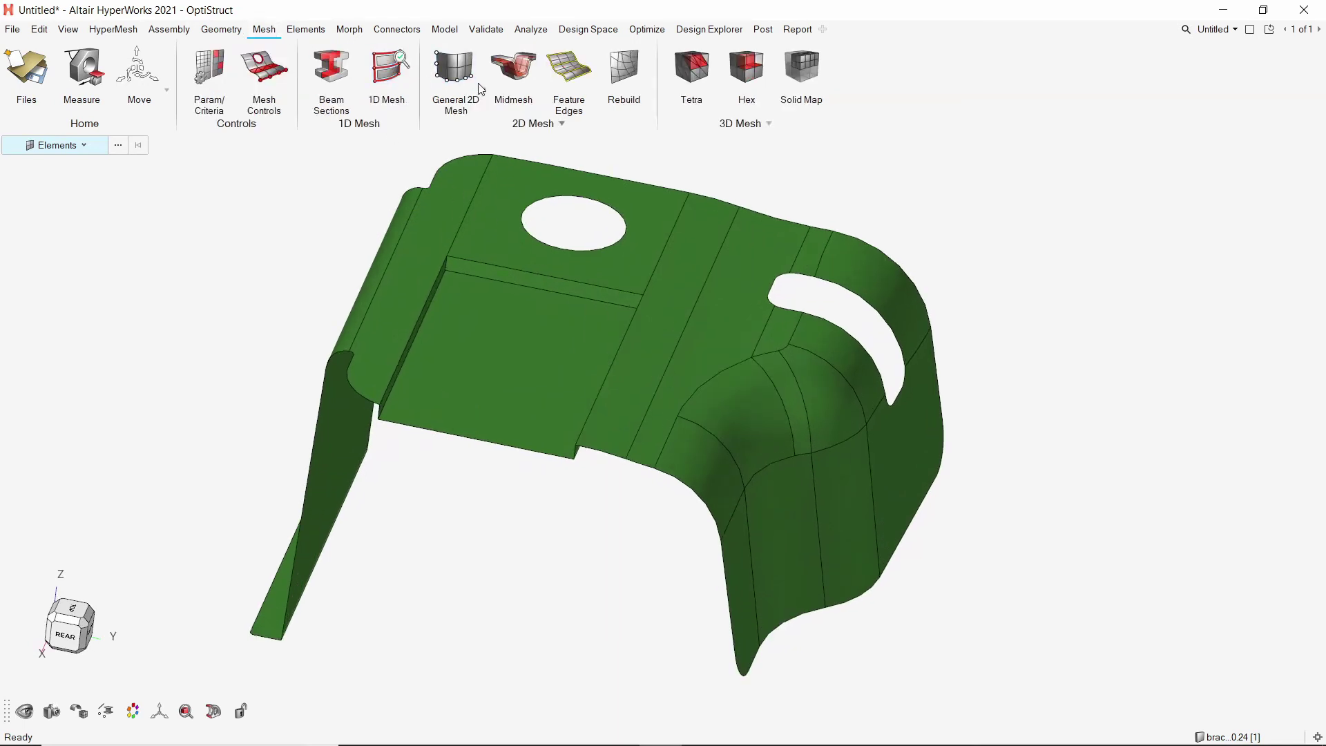
{"action": "mouse_move", "coordinate": [487, 91]}
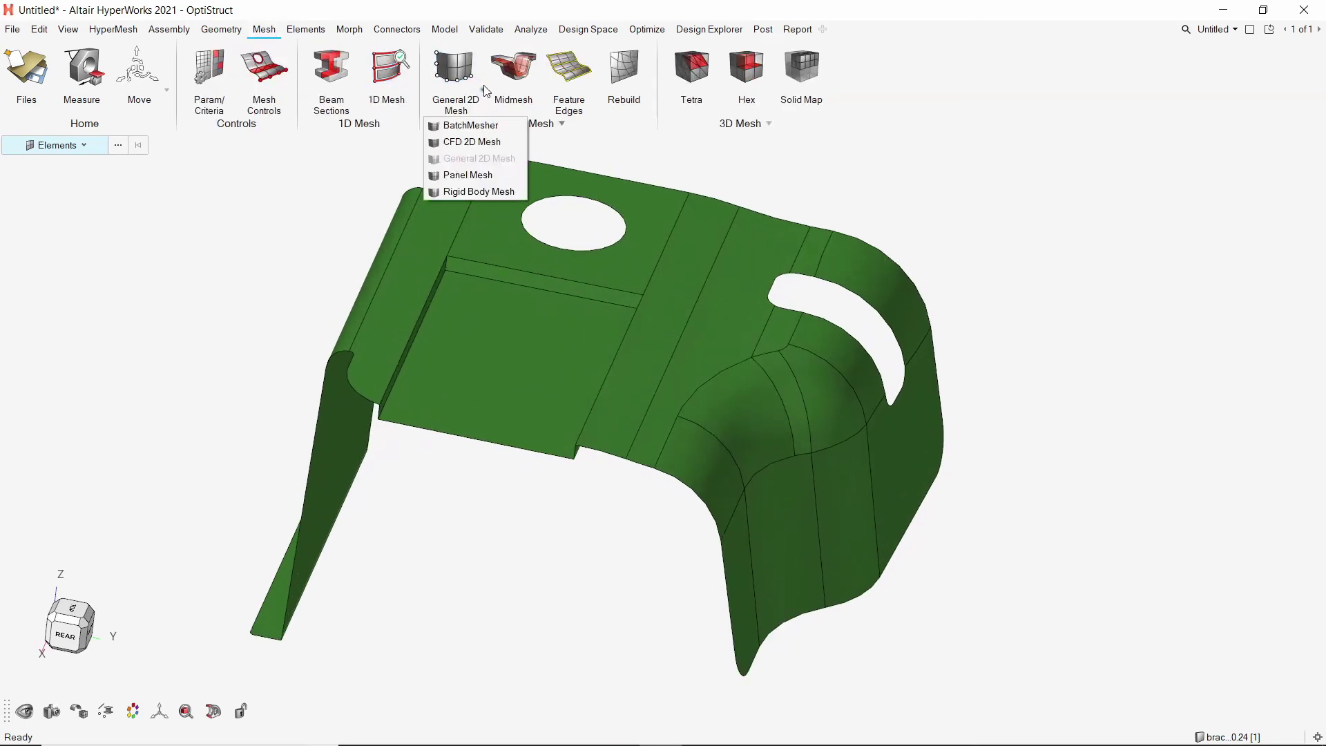
{"action": "left_click", "coordinate": [484, 126]}
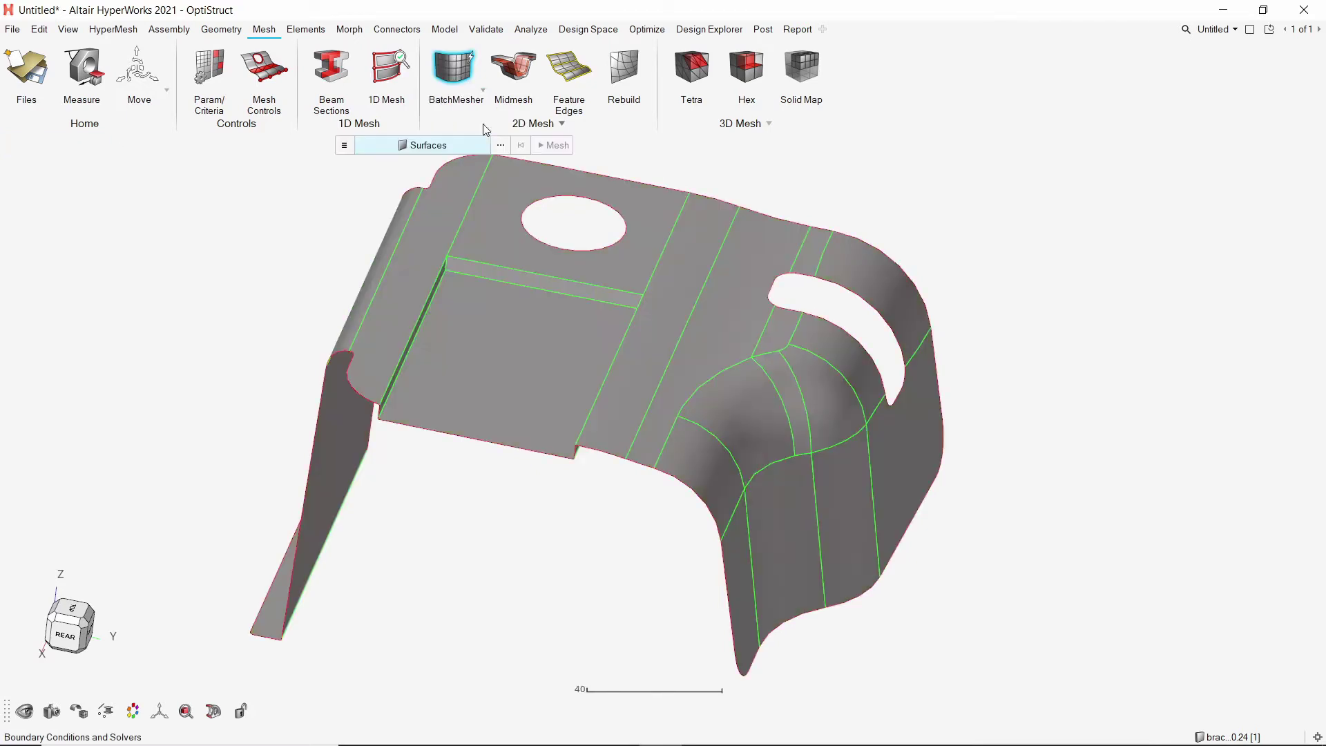
{"action": "left_click", "coordinate": [344, 145]}
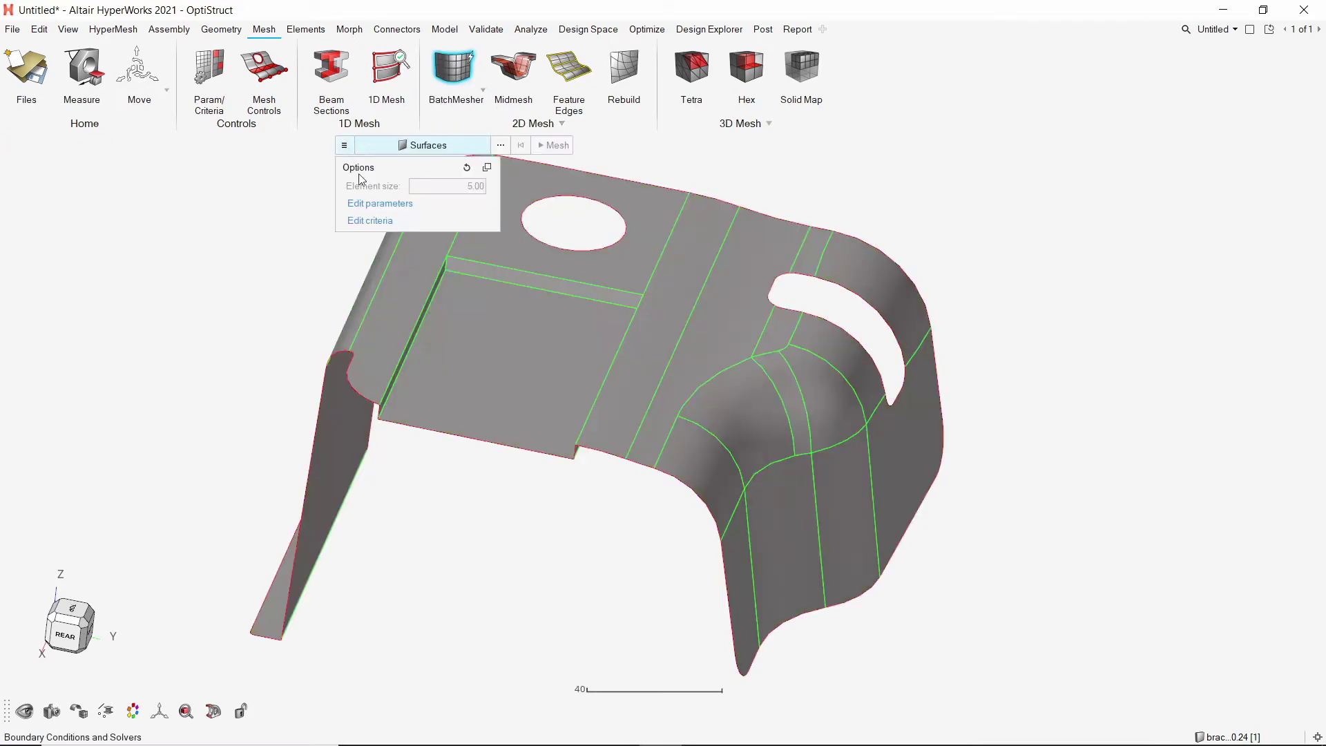
{"action": "left_click", "coordinate": [374, 202]}
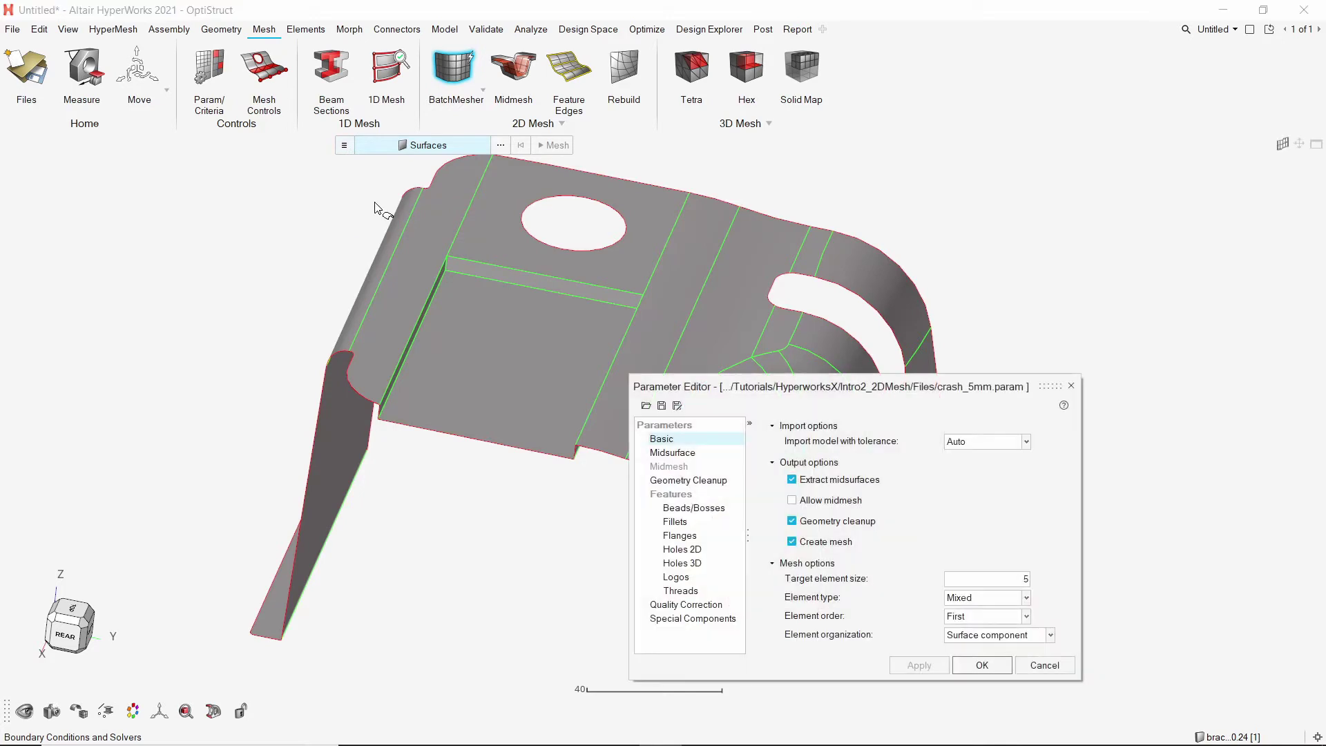
{"action": "left_click_drag", "start_coordinate": [750, 388], "coordinate": [456, 178]}
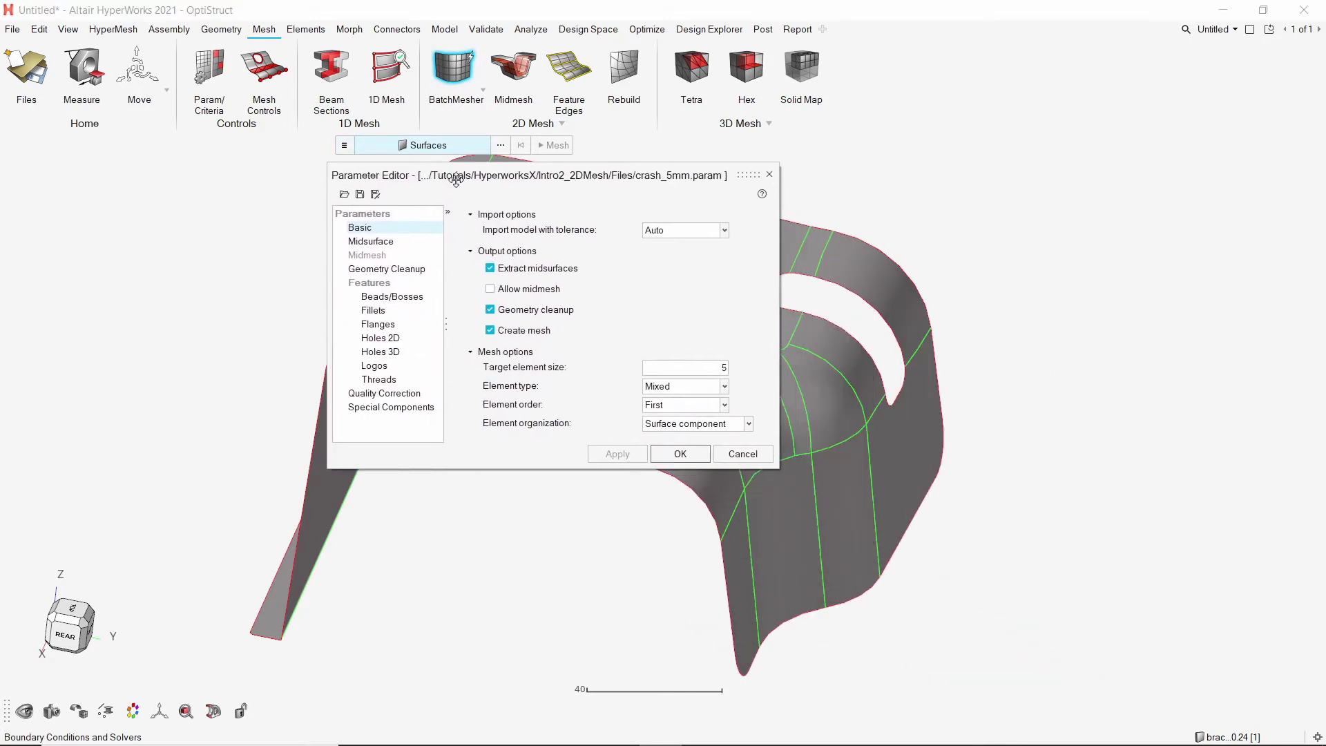
{"action": "left_click", "coordinate": [380, 244]}
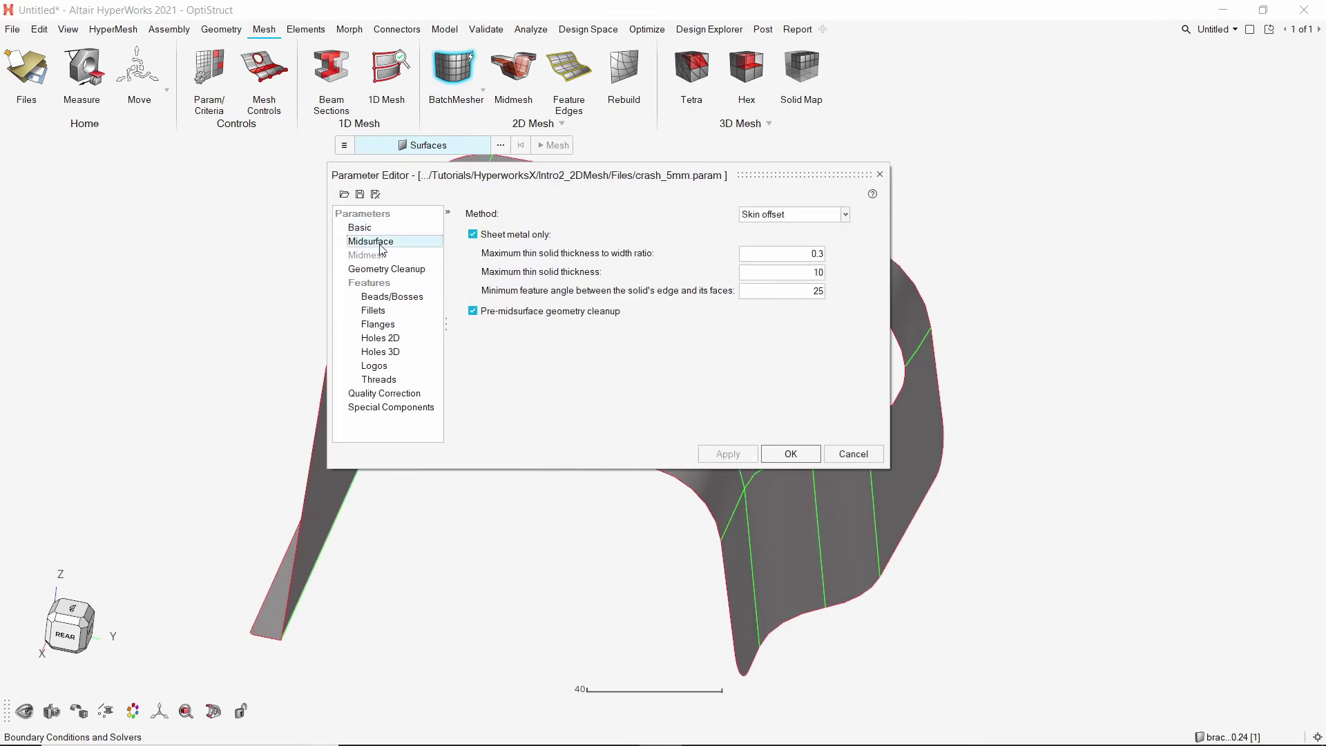
{"action": "left_click", "coordinate": [376, 311]}
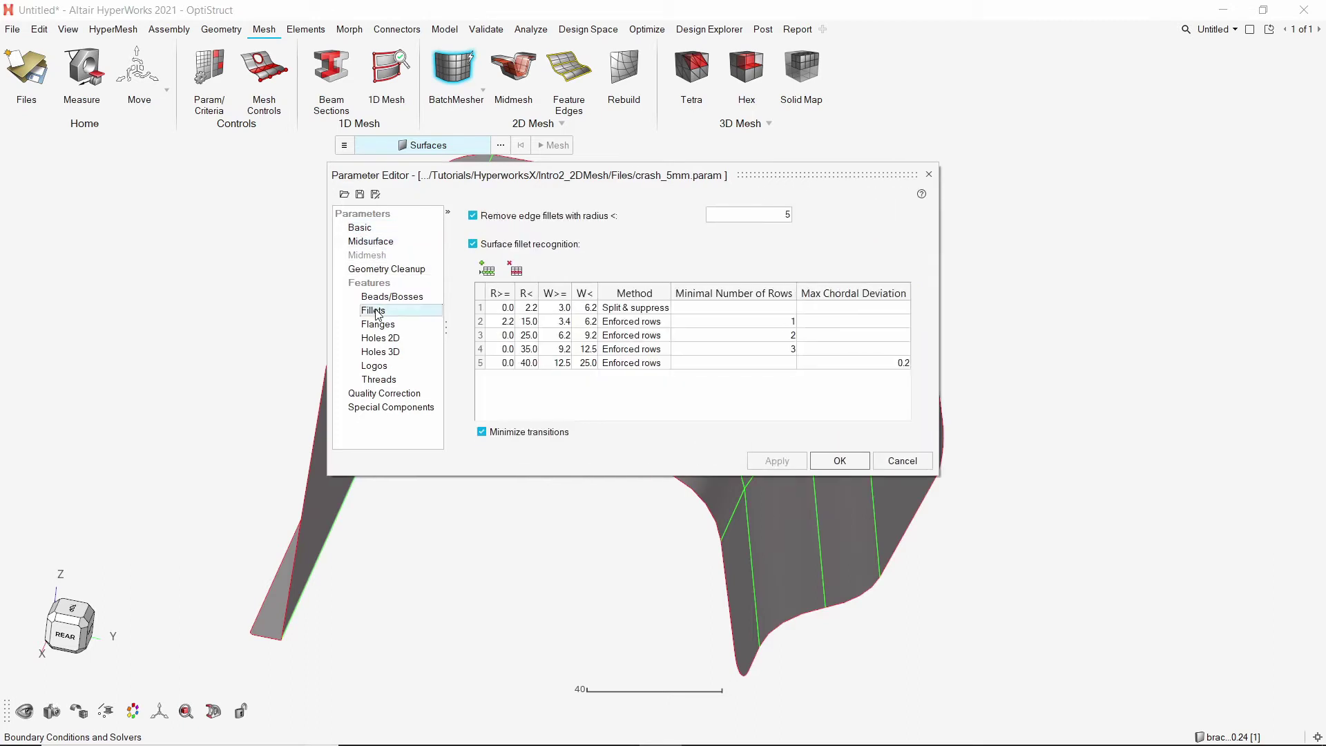
- Set the first washer width to 4 for 2D holes in the 3.01-4.7 radius range
{"action": "left_click", "coordinate": [378, 338]}
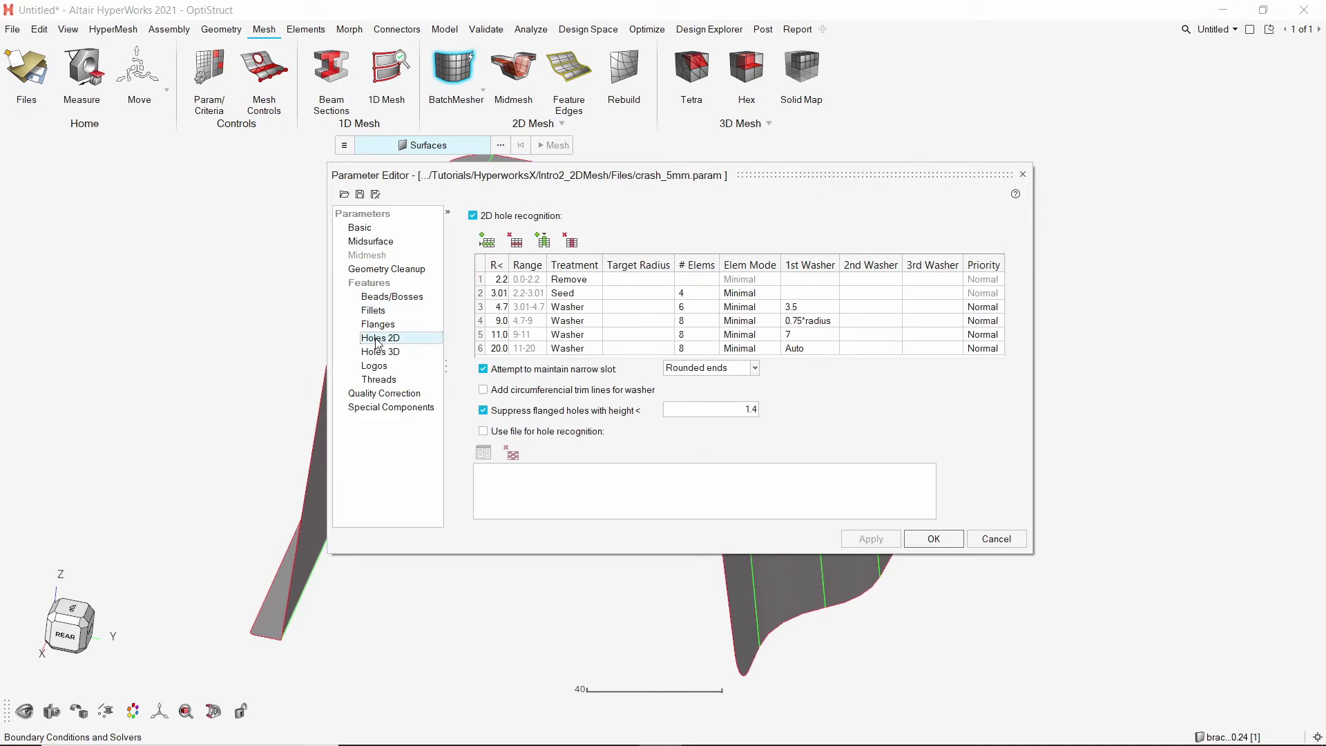
{"action": "left_click", "coordinate": [808, 308]}
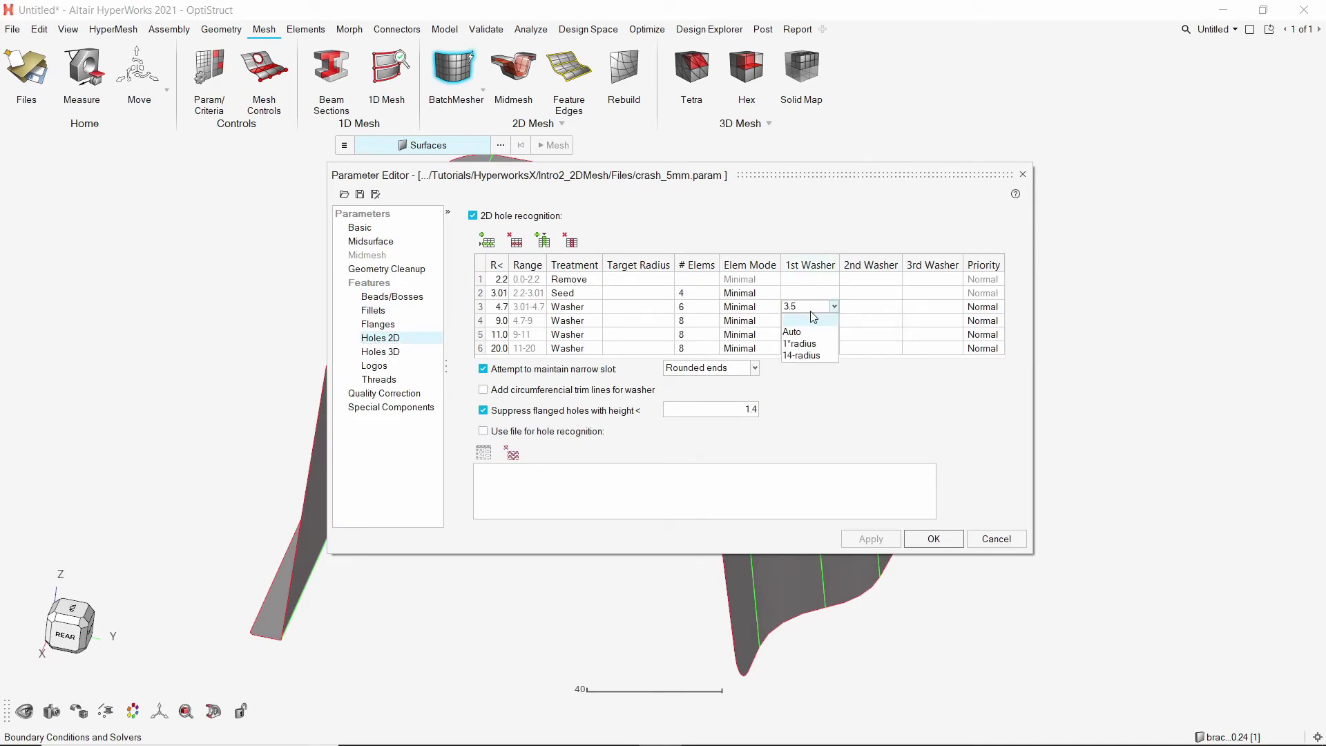
{"action": "left_click", "coordinate": [814, 317]}
{"action": "type", "text": "4"}
{"action": "key", "text": "Return"}
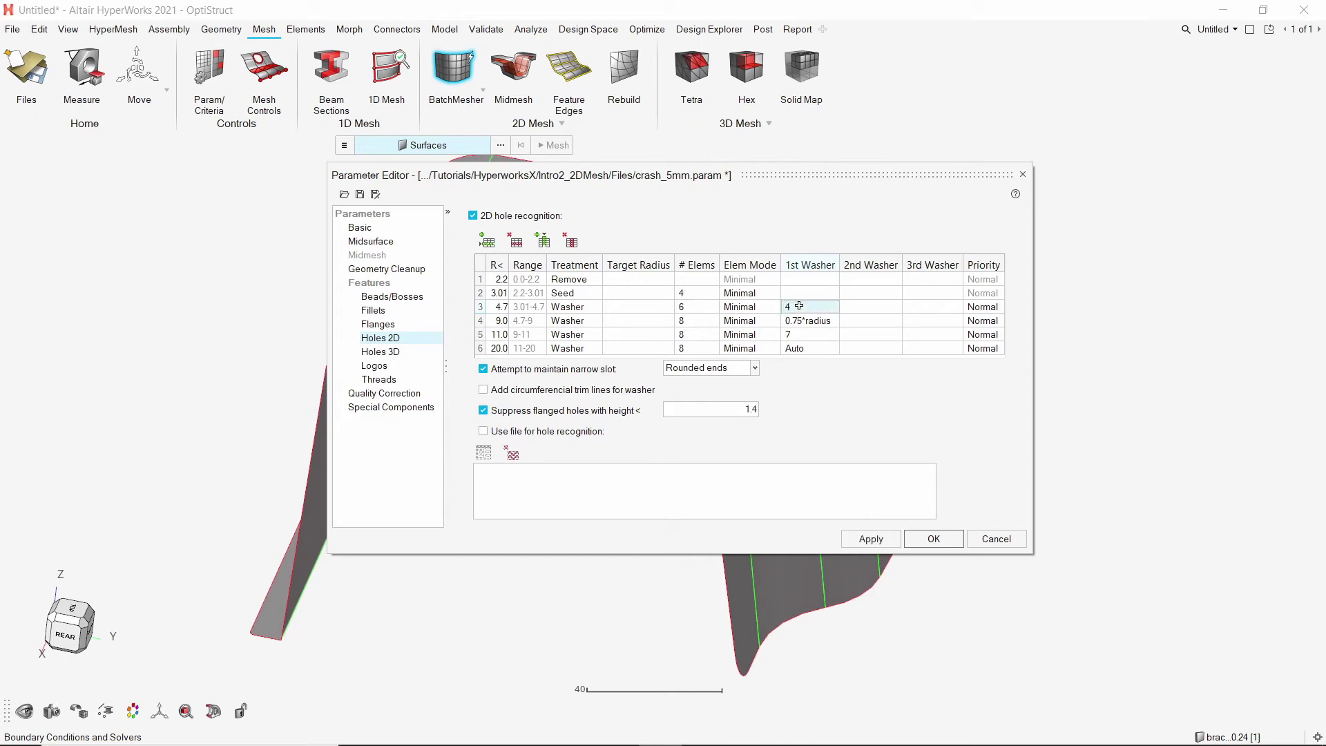
- Review the logo, thread and quality correction parameters, and apply the edited parameter set
{"action": "left_click", "coordinate": [397, 369]}
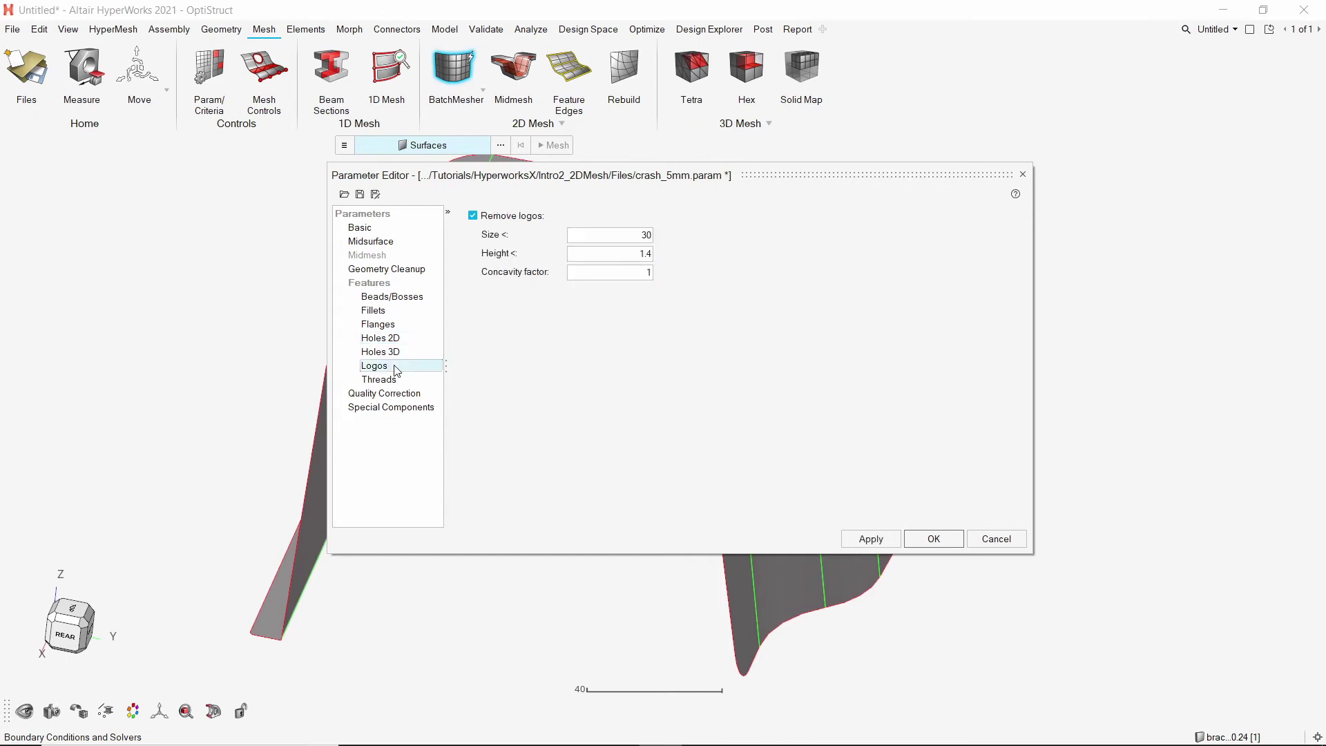
{"action": "left_click", "coordinate": [389, 381]}
{"action": "left_click", "coordinate": [385, 396]}
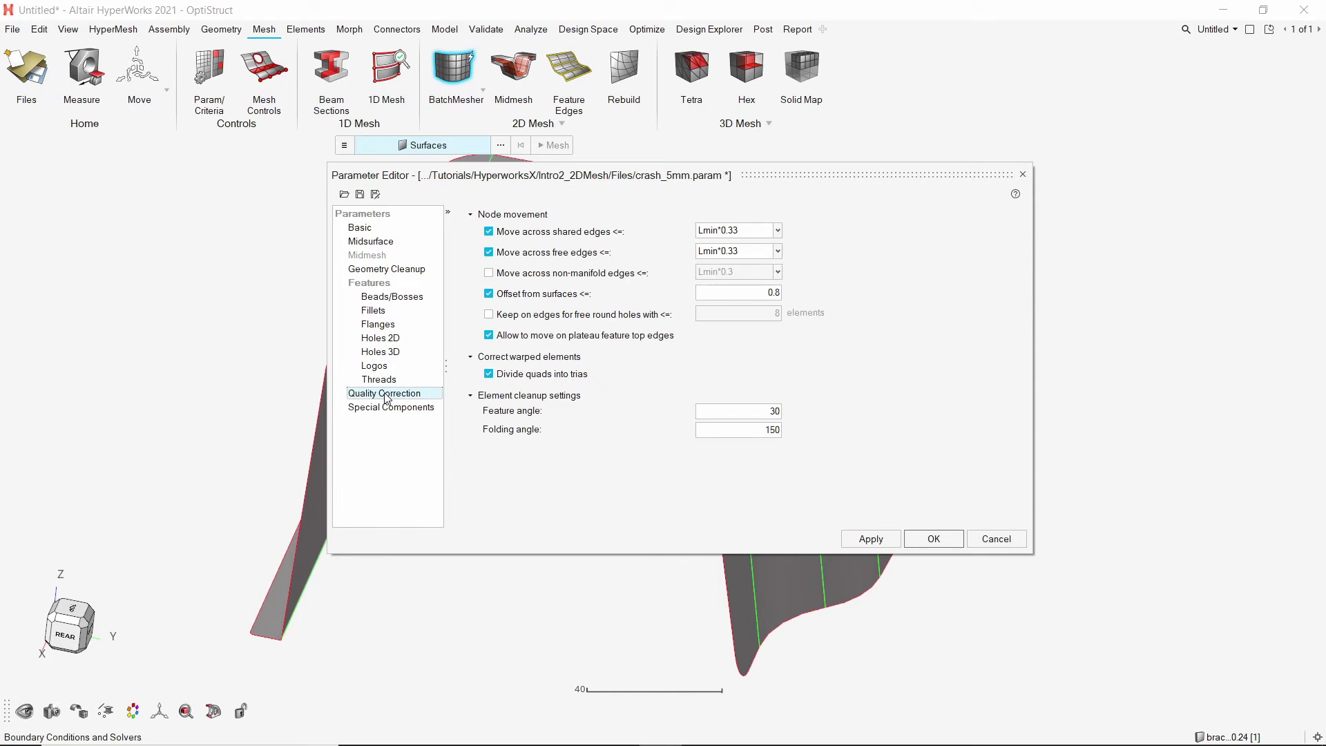
{"action": "left_click", "coordinate": [778, 414]}
{"action": "left_click", "coordinate": [880, 539]}
{"action": "left_click", "coordinate": [917, 543]}
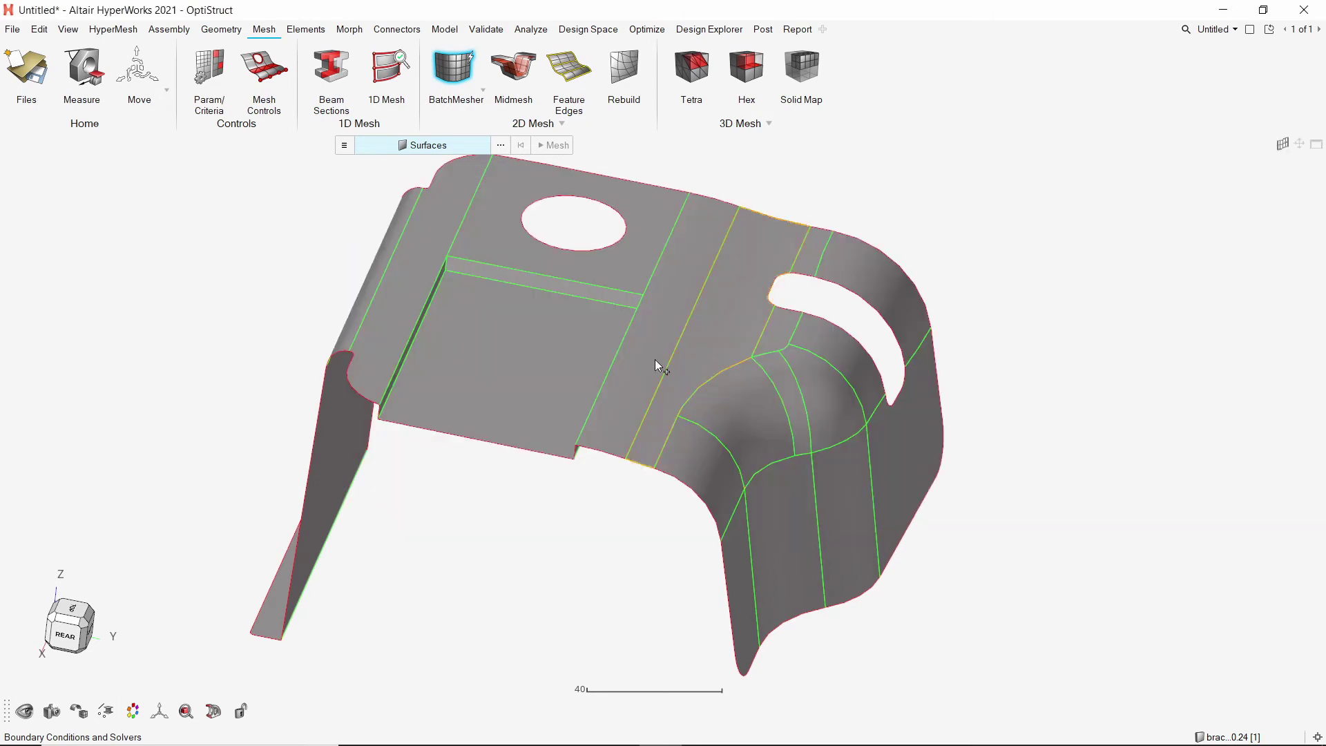
- Open the BatchMesher 2D element criteria and set the minimum size check's calculation method to Shortest edge
{"action": "left_click", "coordinate": [346, 146]}
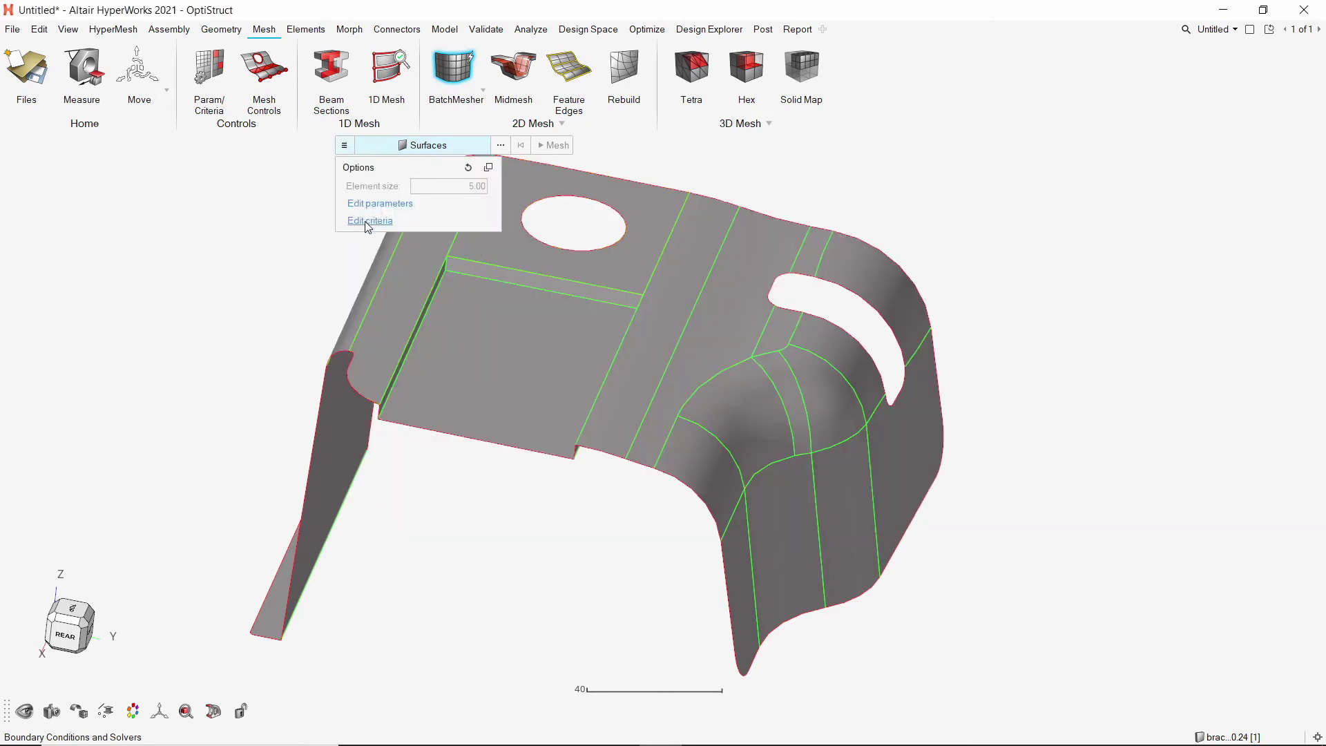
{"action": "left_click", "coordinate": [365, 221]}
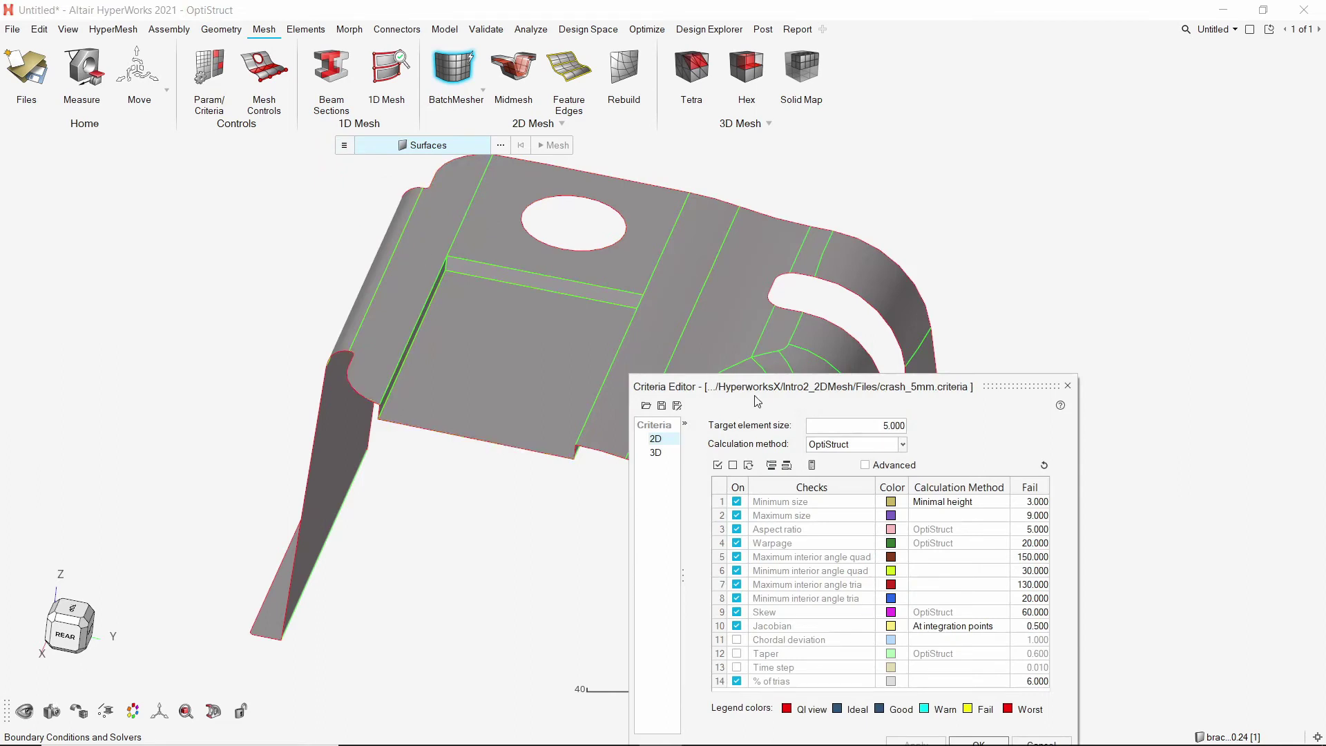
{"action": "left_click_drag", "start_coordinate": [745, 381], "coordinate": [474, 140]}
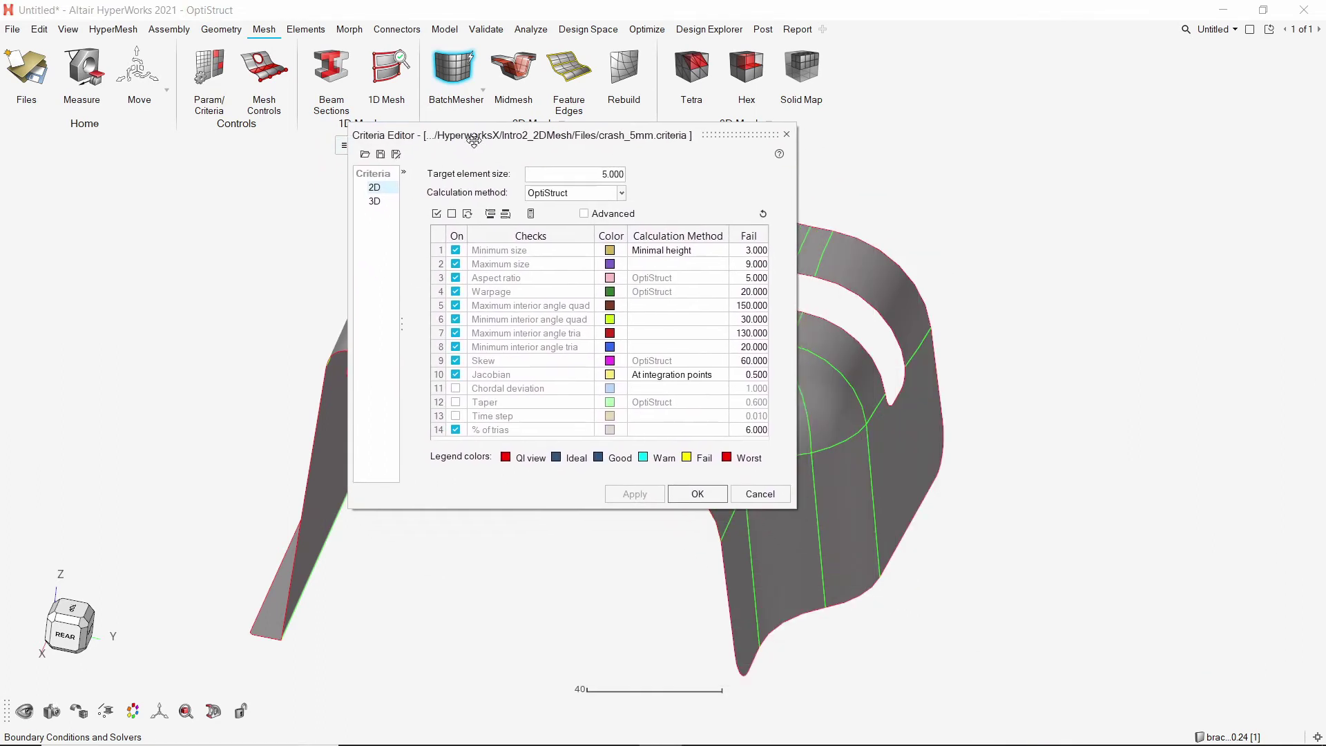
{"action": "left_click", "coordinate": [661, 251]}
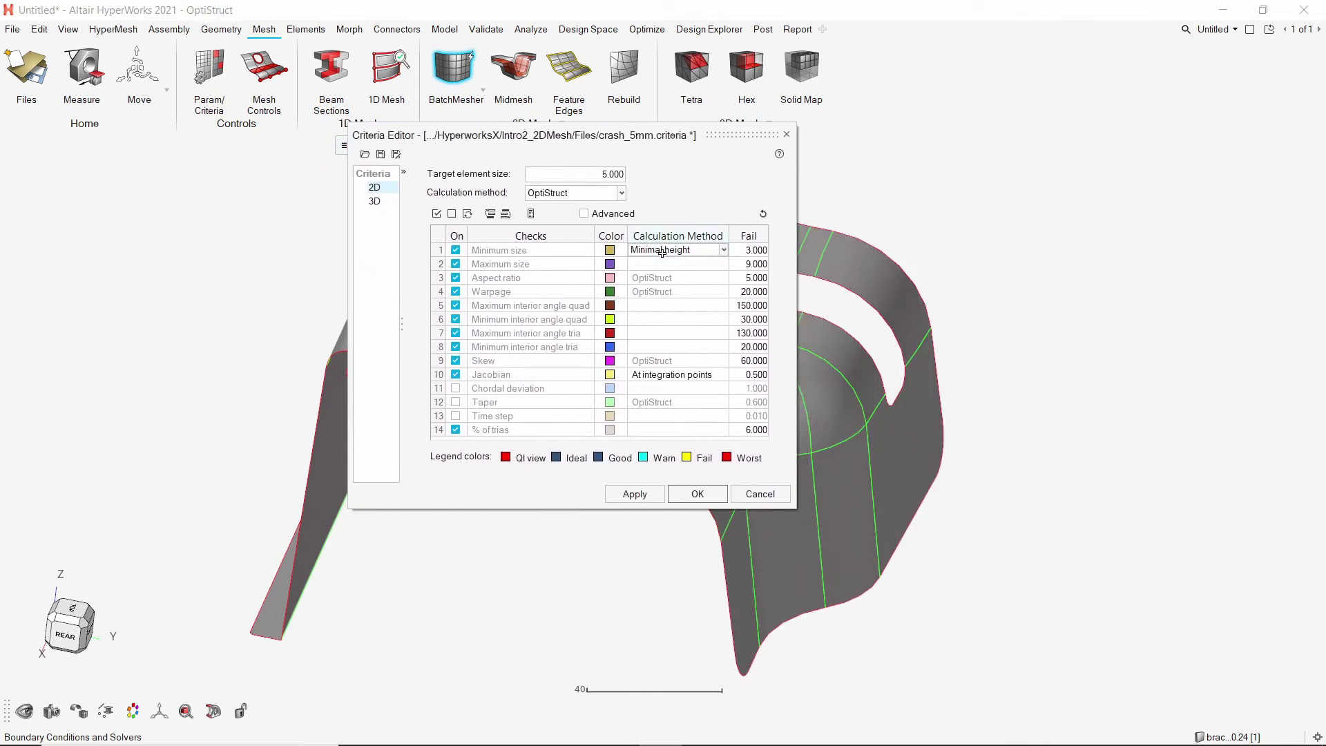
{"action": "left_click", "coordinate": [662, 252]}
{"action": "left_click", "coordinate": [660, 285]}
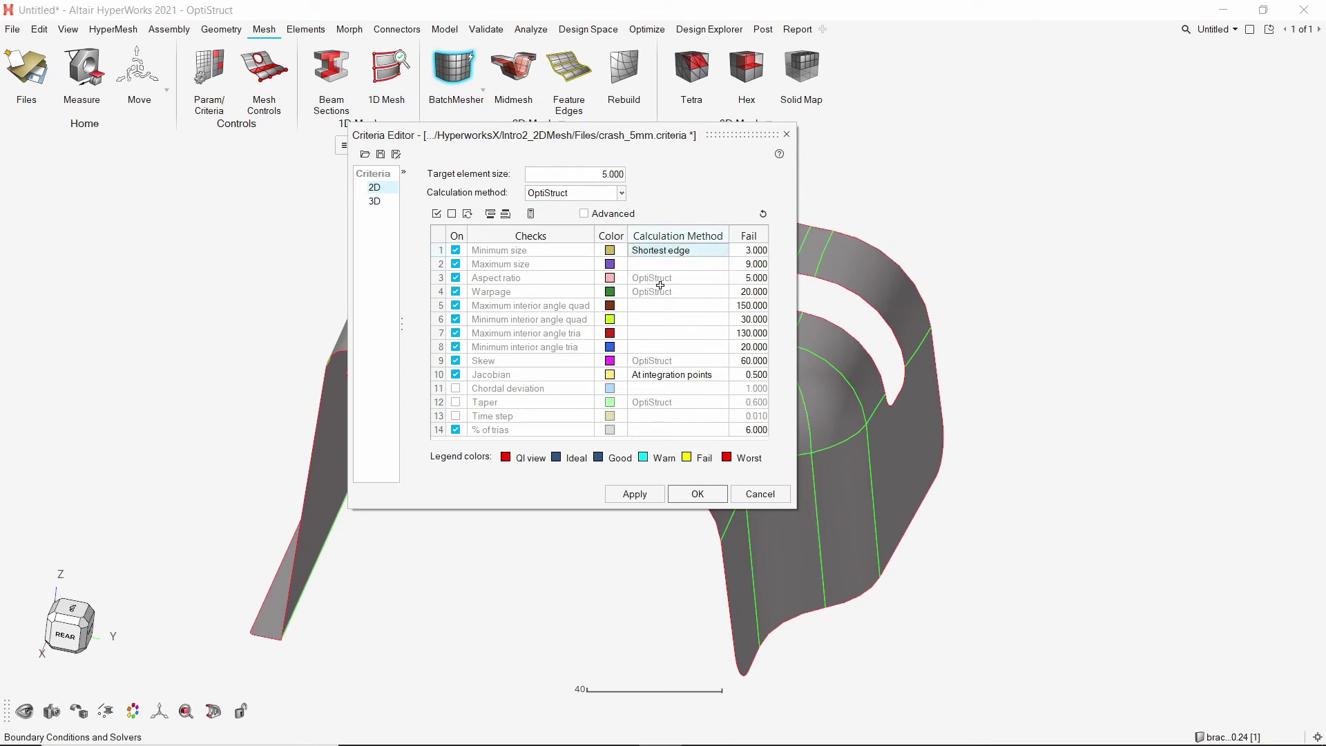
- Turn off the maximum size and maximum interior angle quad checks, and apply the edited criteria
{"action": "left_click", "coordinate": [456, 264]}
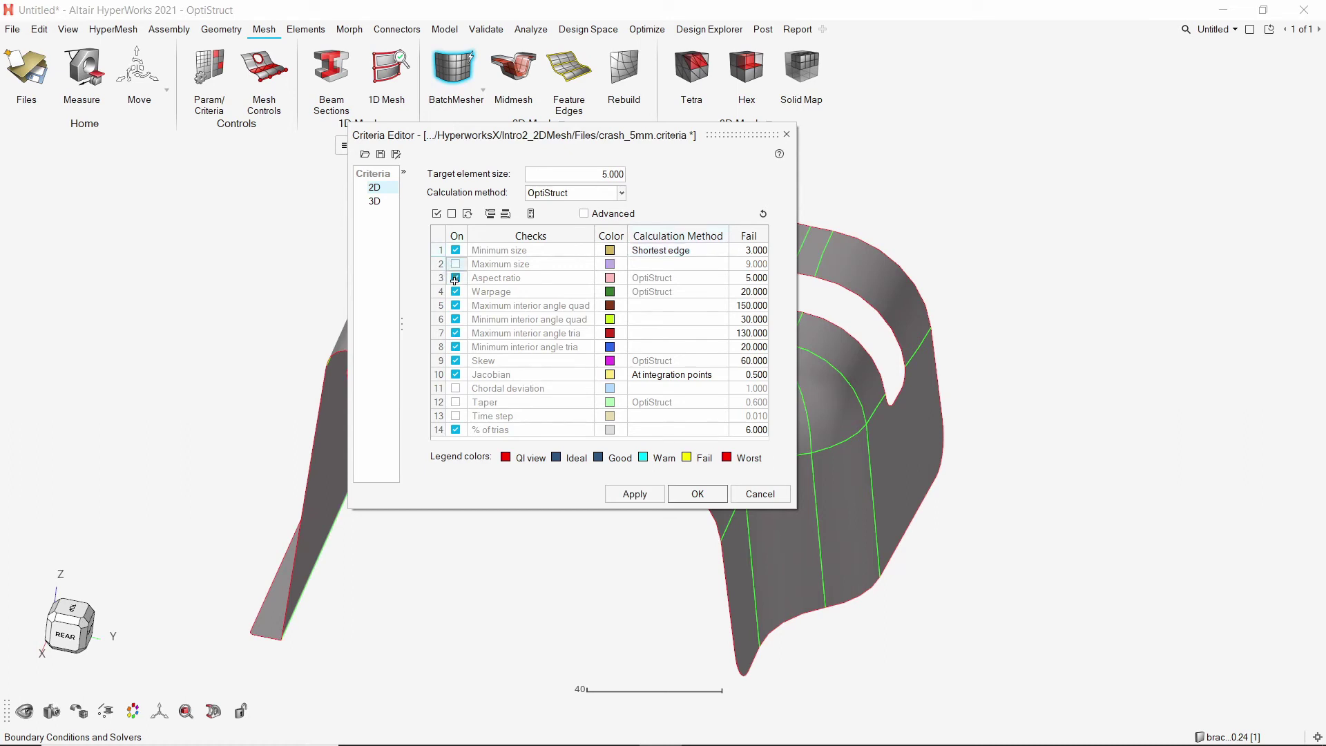
{"action": "left_click", "coordinate": [455, 304]}
{"action": "left_click", "coordinate": [612, 493]}
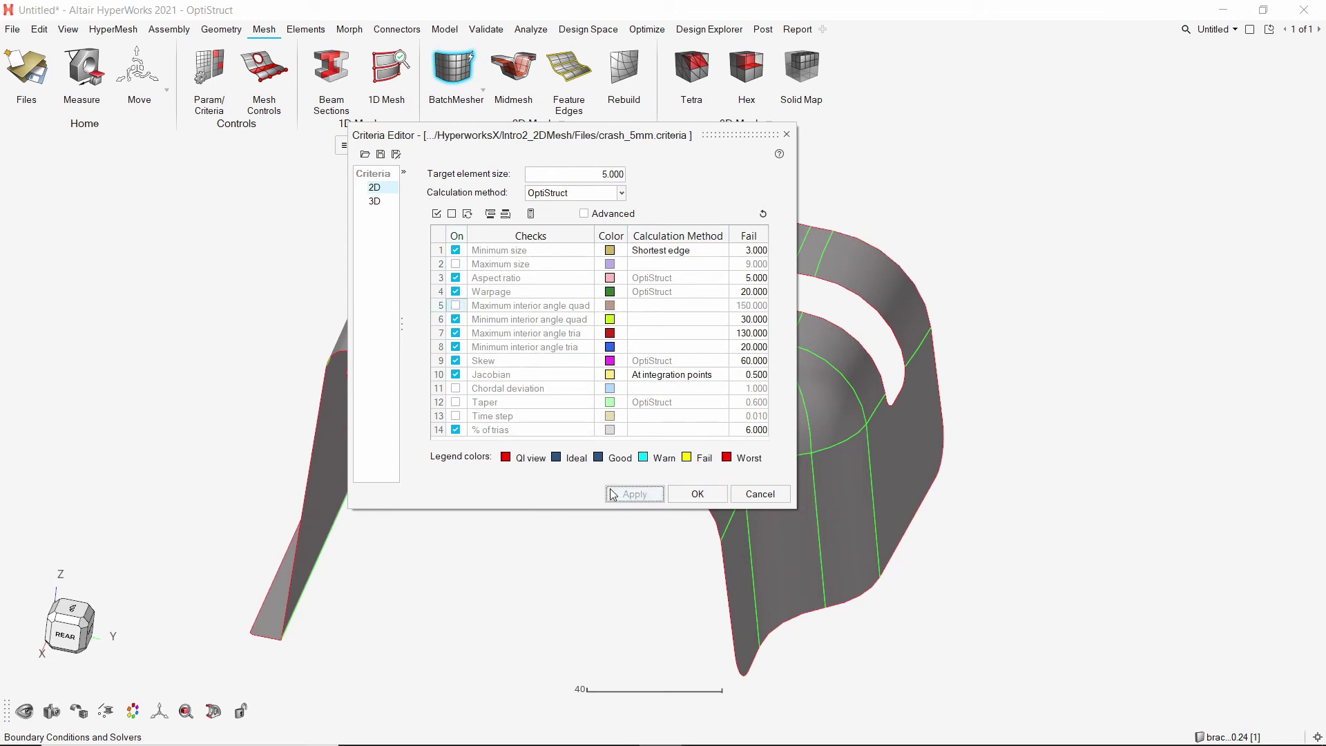
{"action": "left_click", "coordinate": [685, 492]}
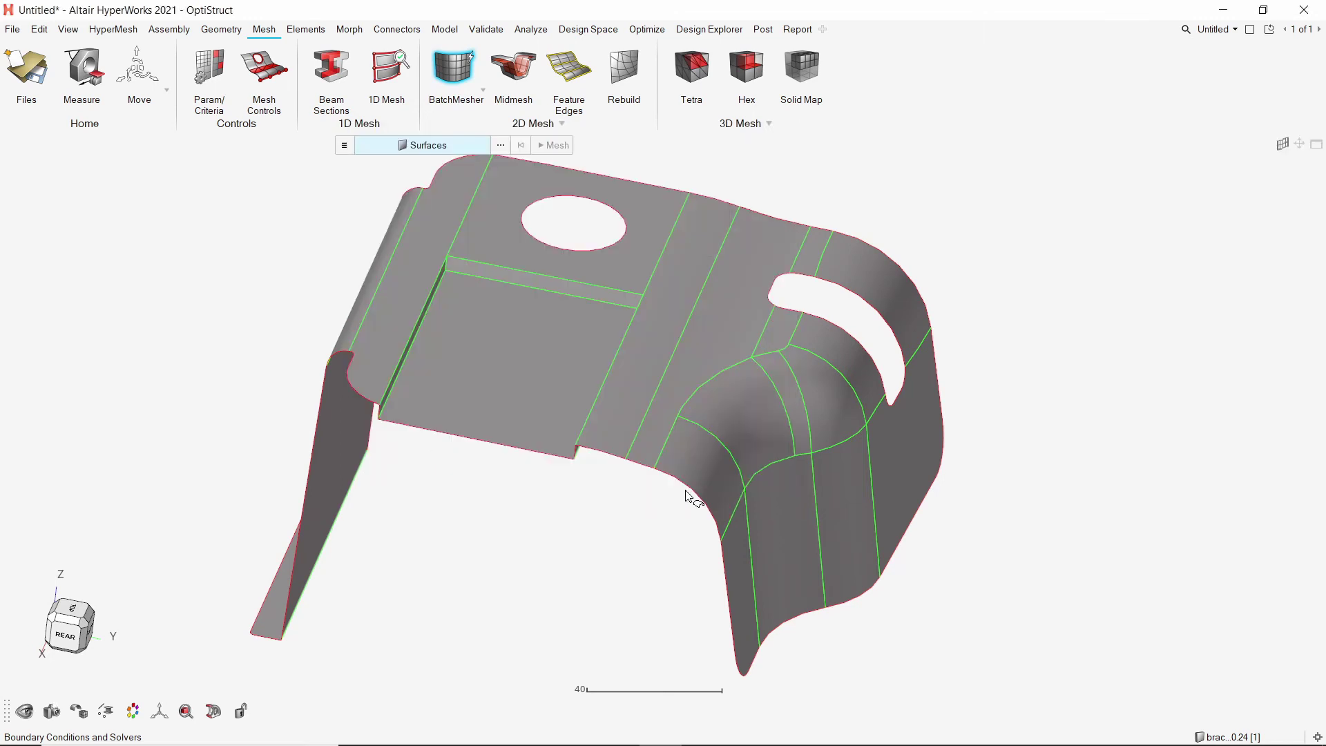
- Batch mesh all the bracket's surfaces with the edited parameters and criteria, and inspect the mesh from the flanged side
{"action": "scroll", "coordinate": [689, 433], "scroll_direction": "down", "scroll_amount": 3}
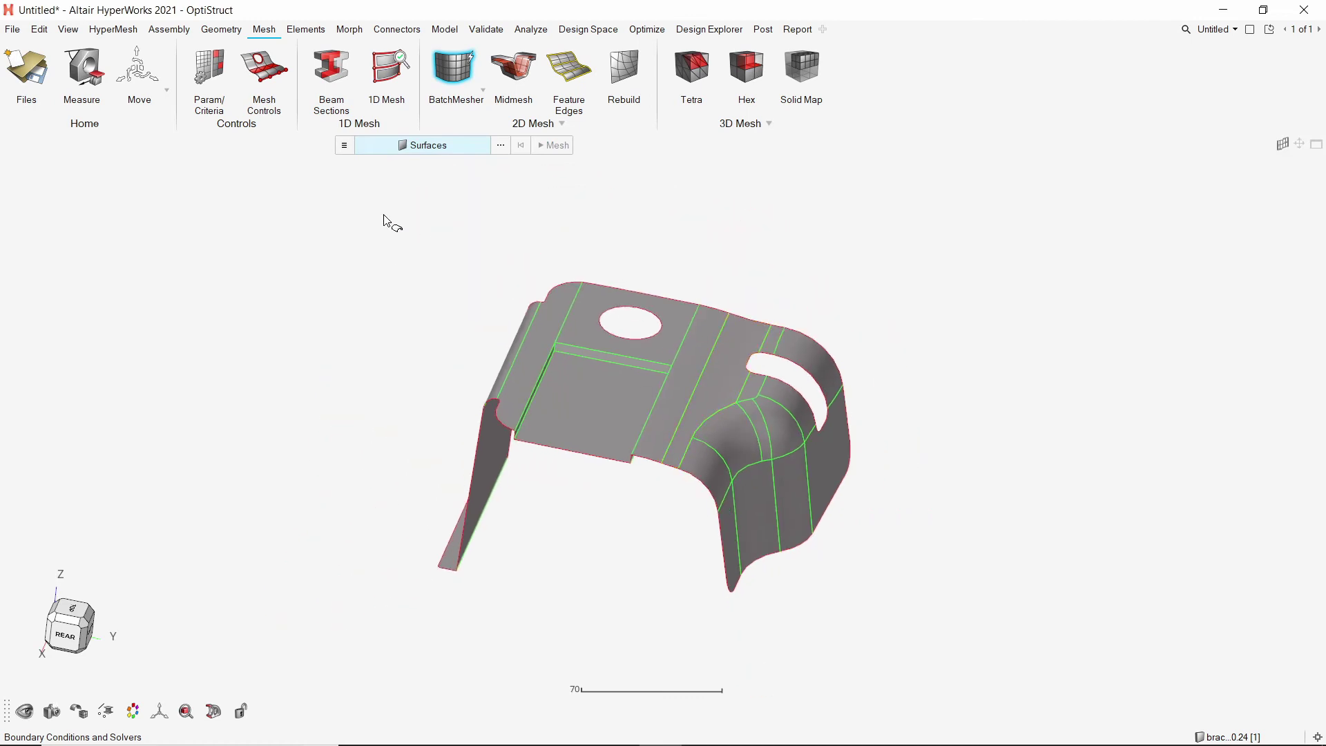
{"action": "left_click_drag", "start_coordinate": [385, 216], "coordinate": [902, 617]}
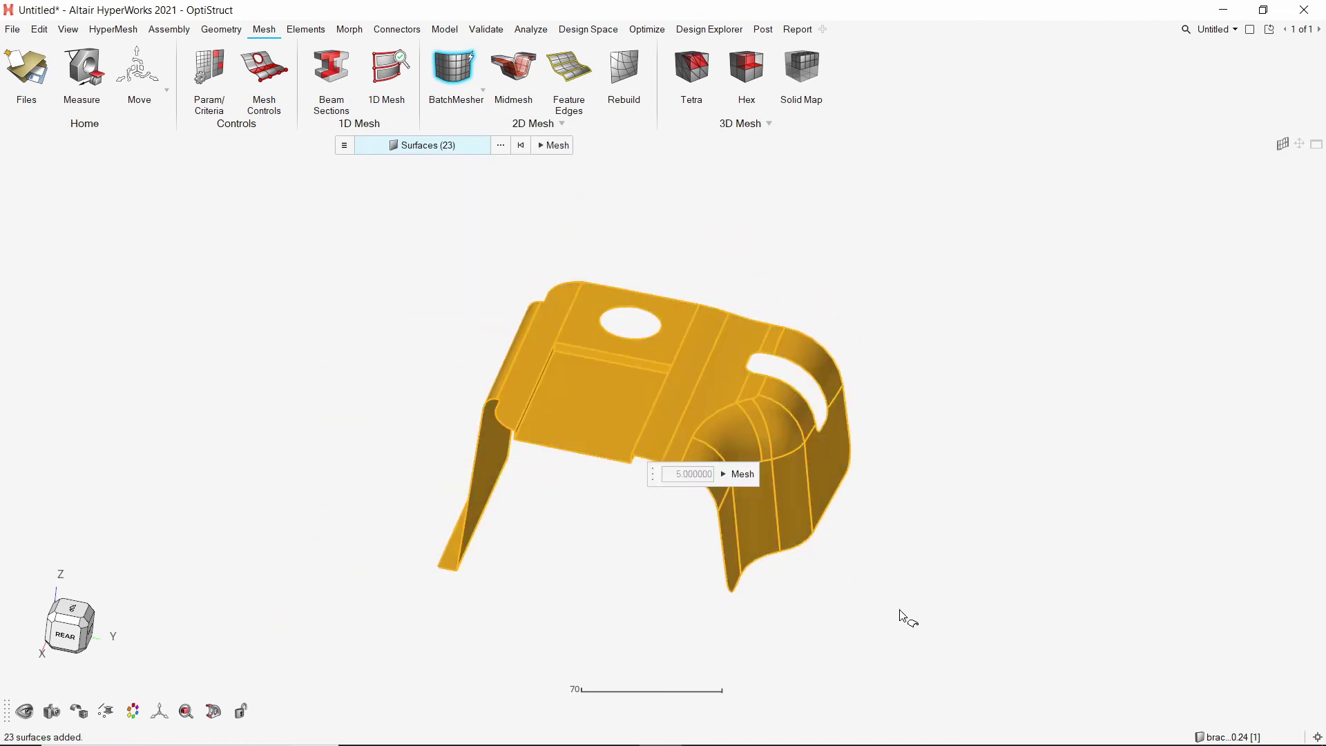
{"action": "left_click", "coordinate": [740, 475]}
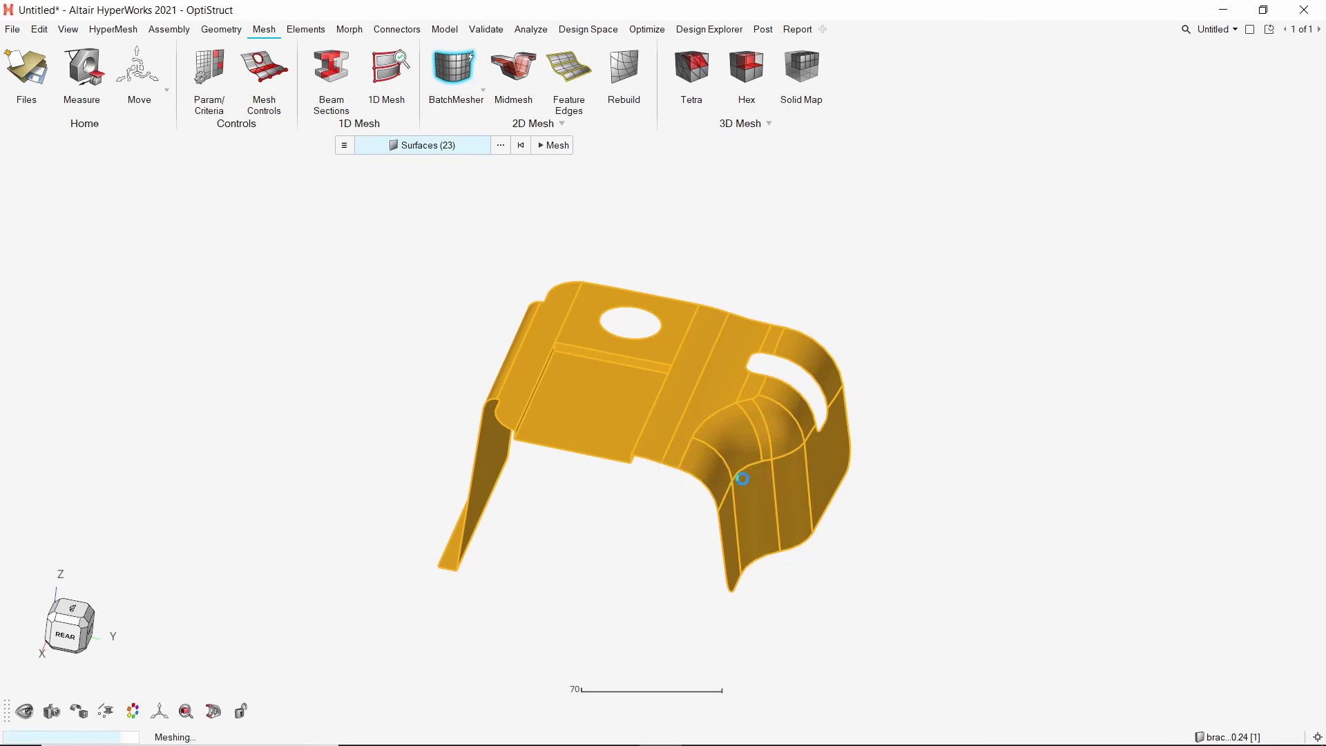
{"action": "scroll", "coordinate": [680, 356], "scroll_direction": "up", "scroll_amount": 3}
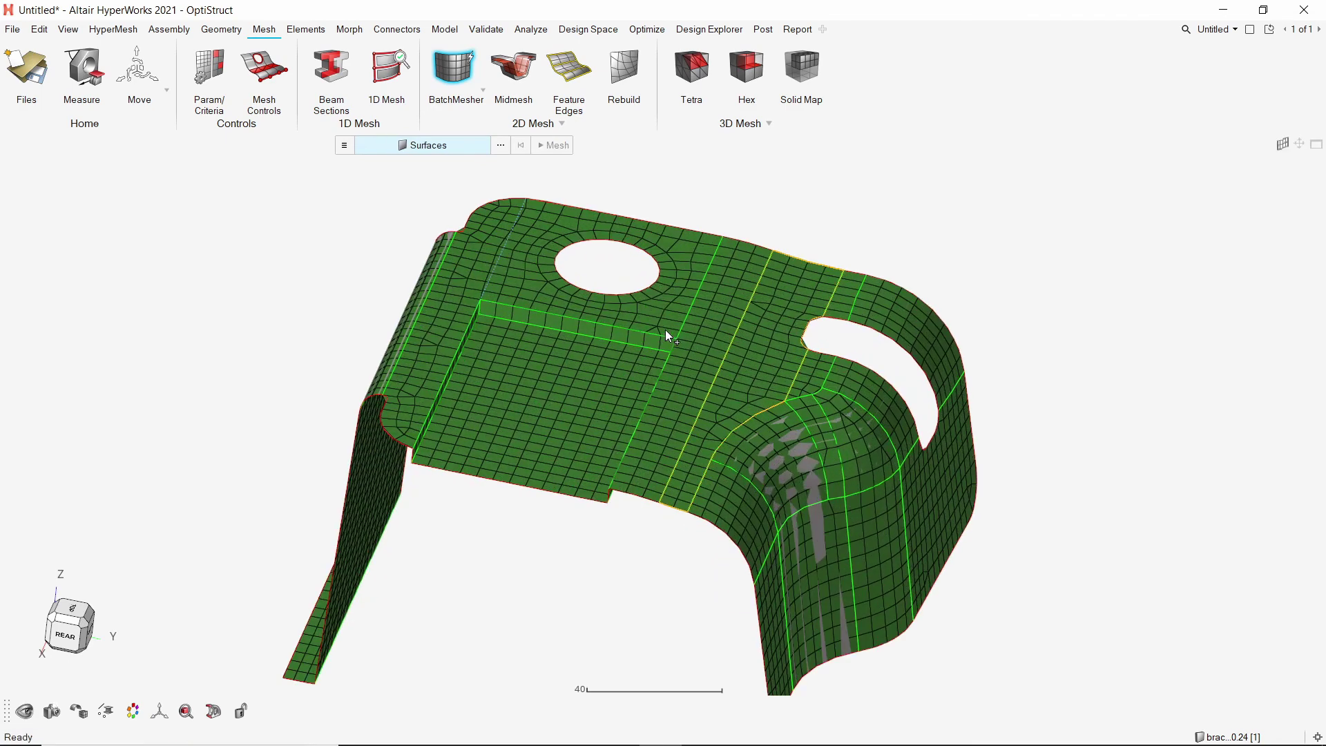
{"action": "middle_click_drag", "start_coordinate": [665, 329], "coordinate": [507, 471]}
{"action": "scroll", "coordinate": [408, 403], "scroll_direction": "down", "scroll_amount": 1}
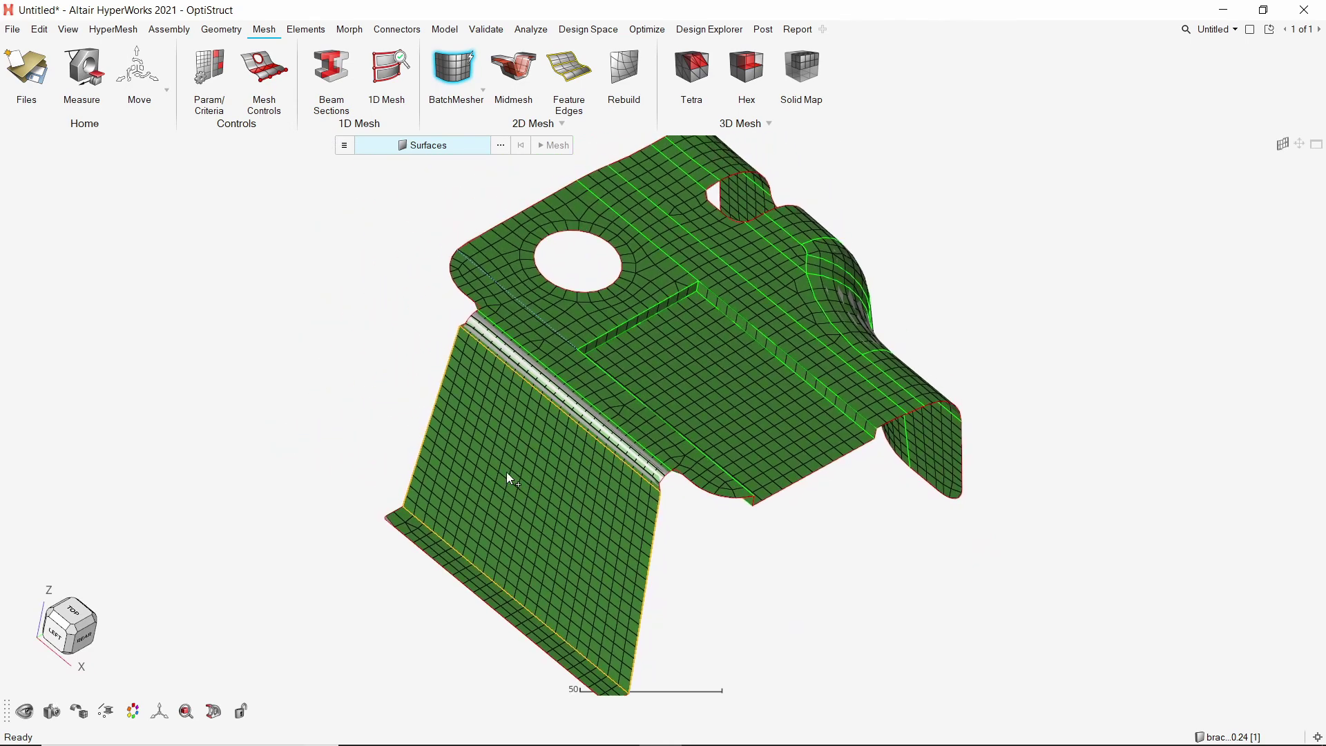
{"action": "scroll", "coordinate": [507, 471], "scroll_direction": "down", "scroll_amount": 1}
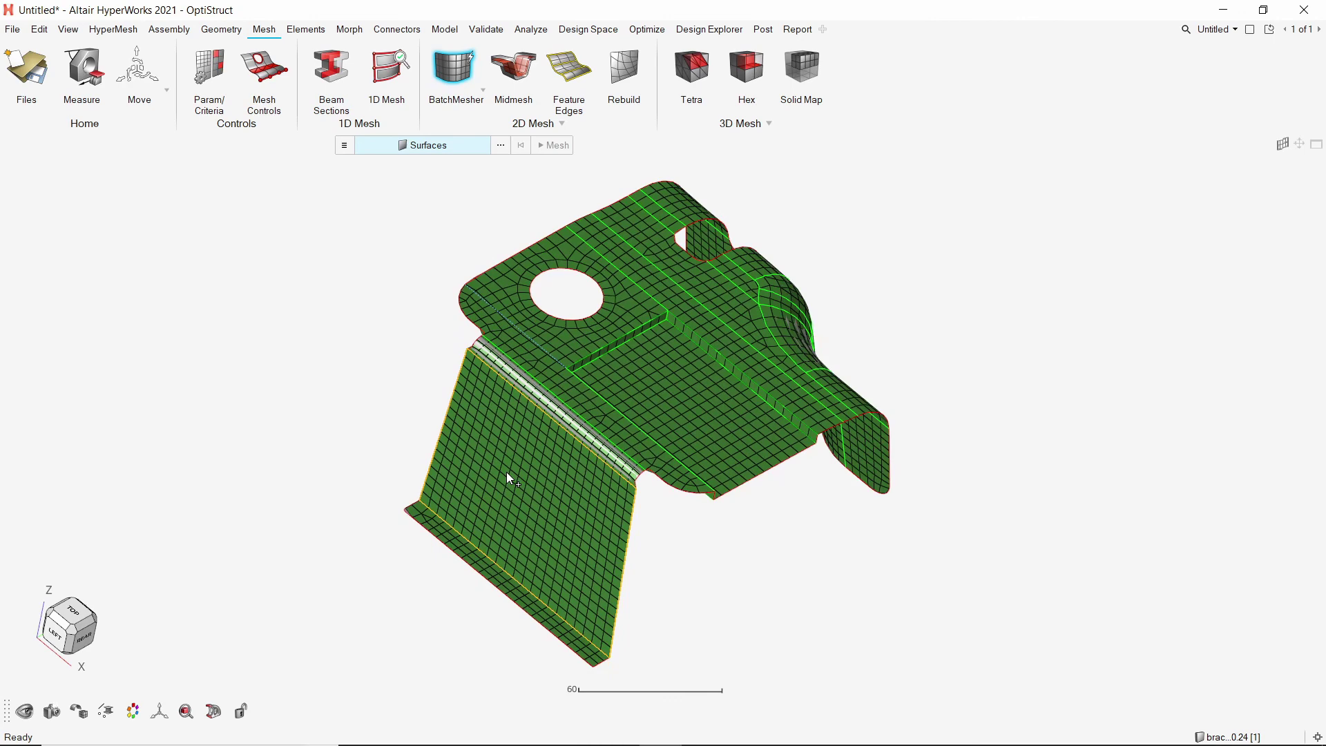